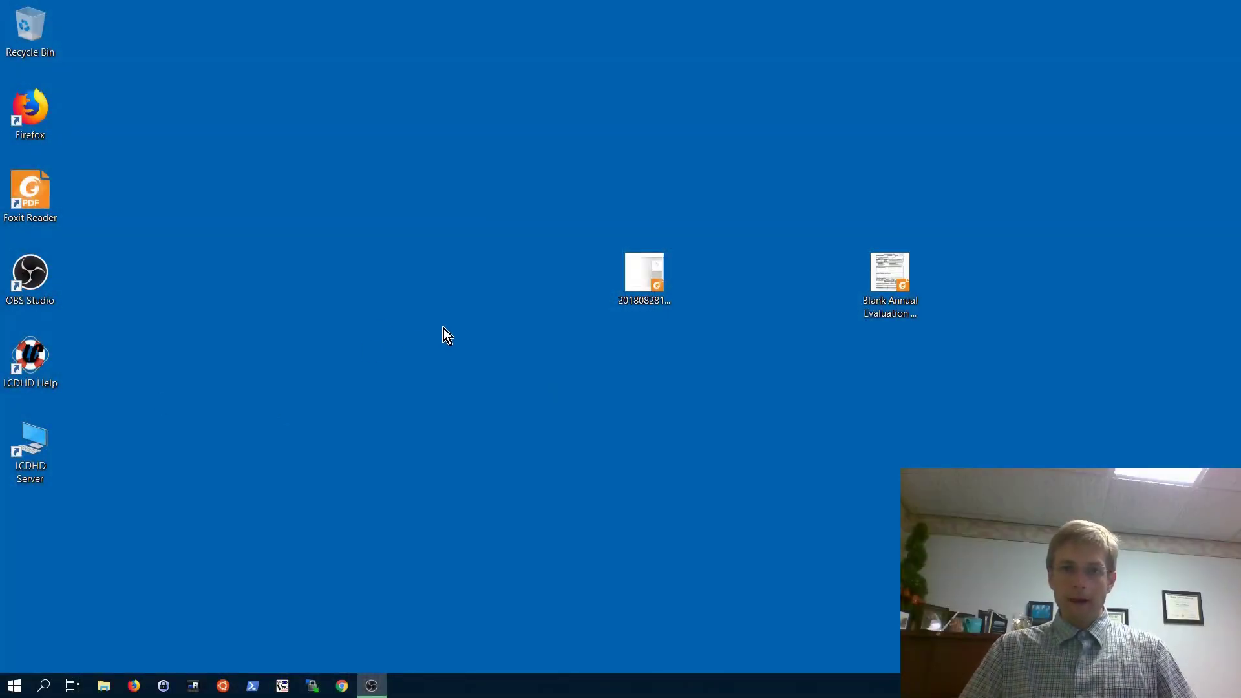
- Open the scanned PDF 20180828155800946.pdf in a maximized Foxit Reader window
left_click(645, 288)
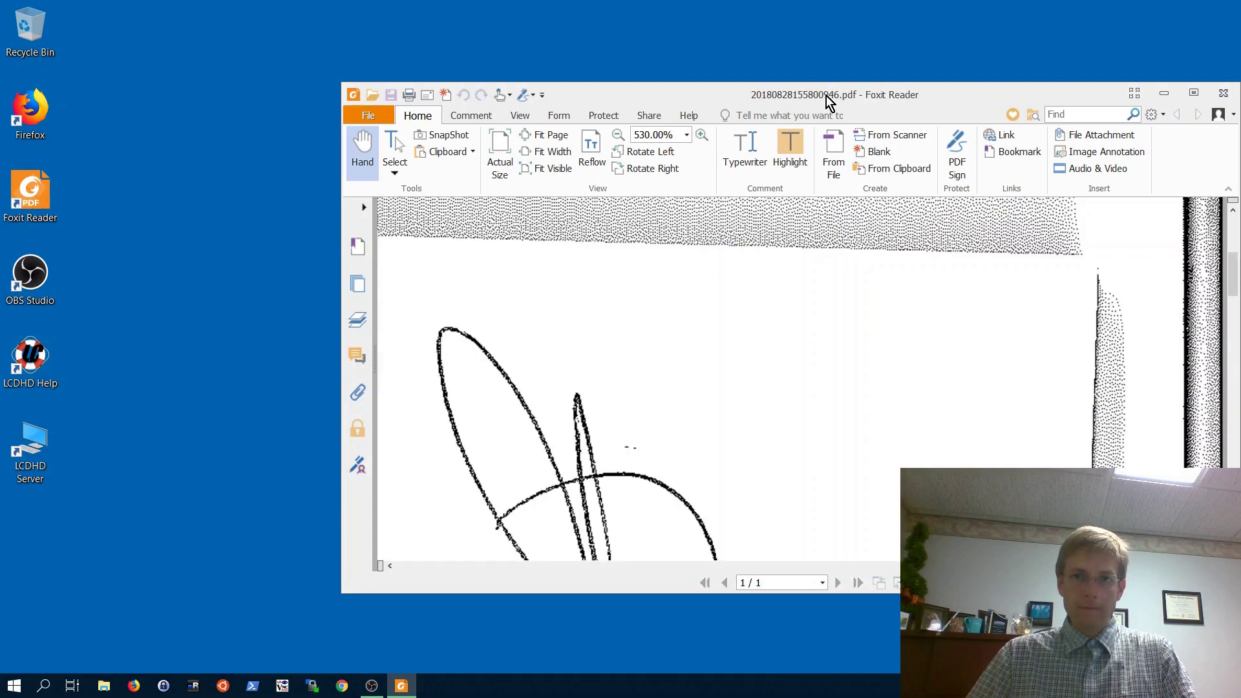
double_click(827, 102)
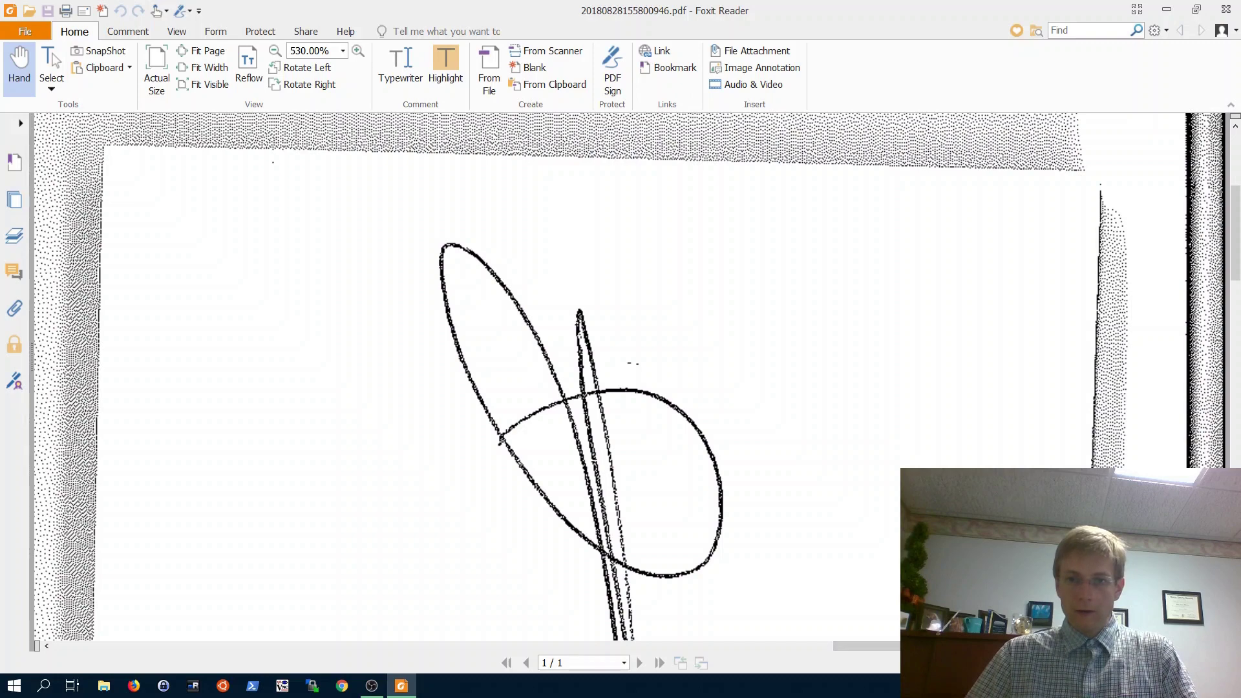
key("ctrl+minus")
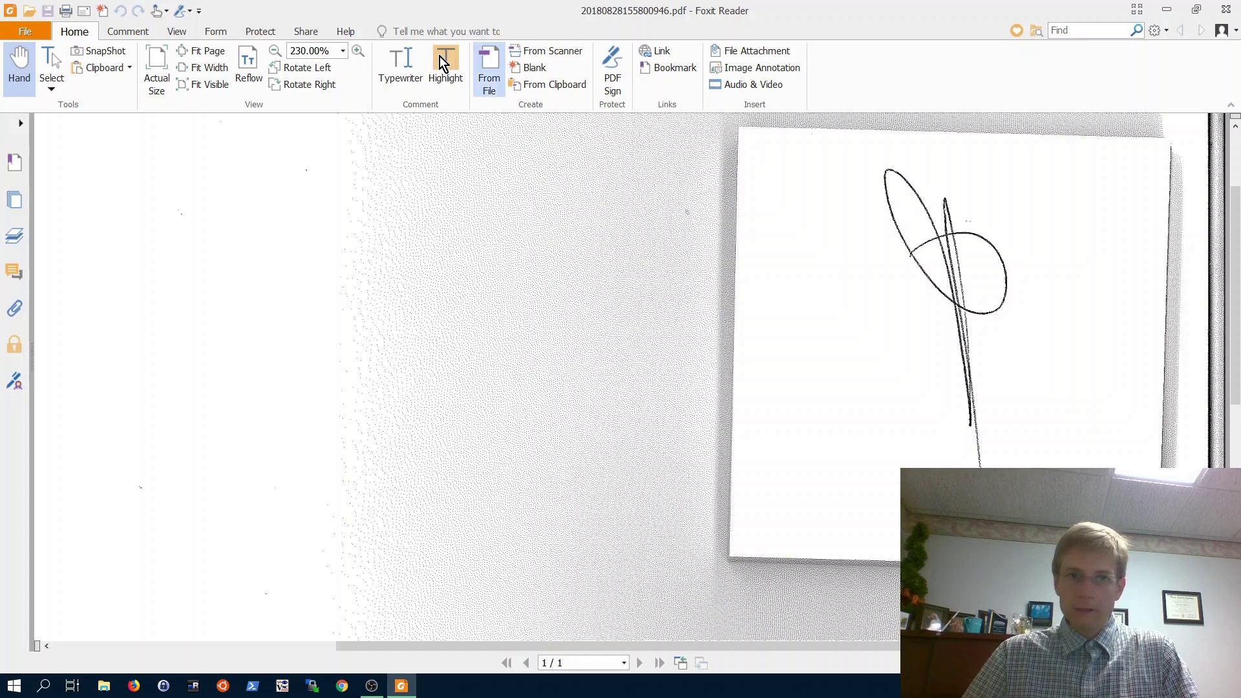
- Rotate the page left and zoom to 600% so the signature fills the view
left_click(298, 70)
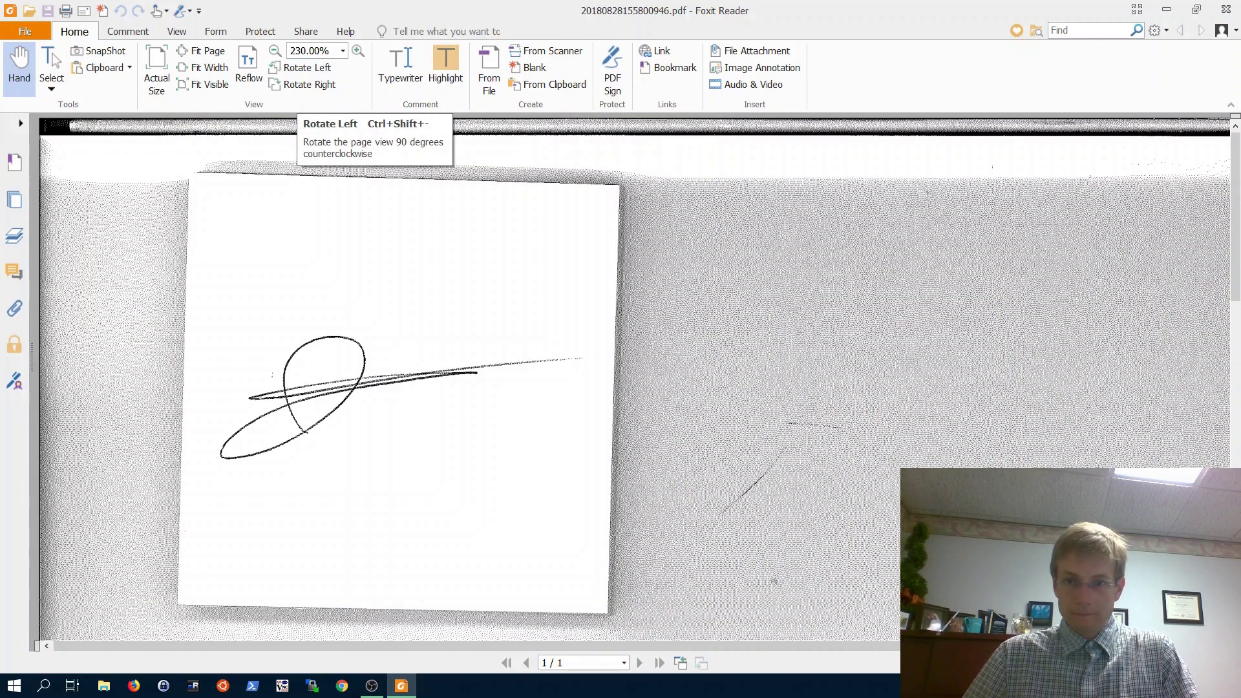
scroll(634, 377, "up", 3)
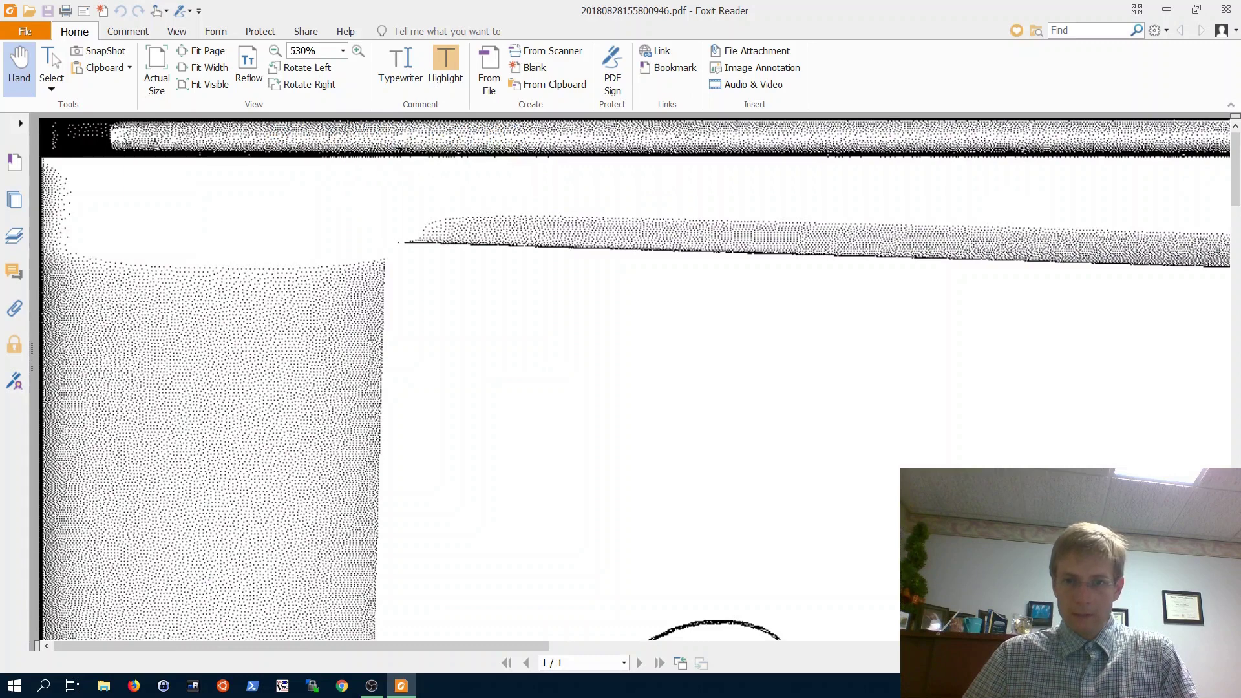
scroll(824, 506, "down", 3)
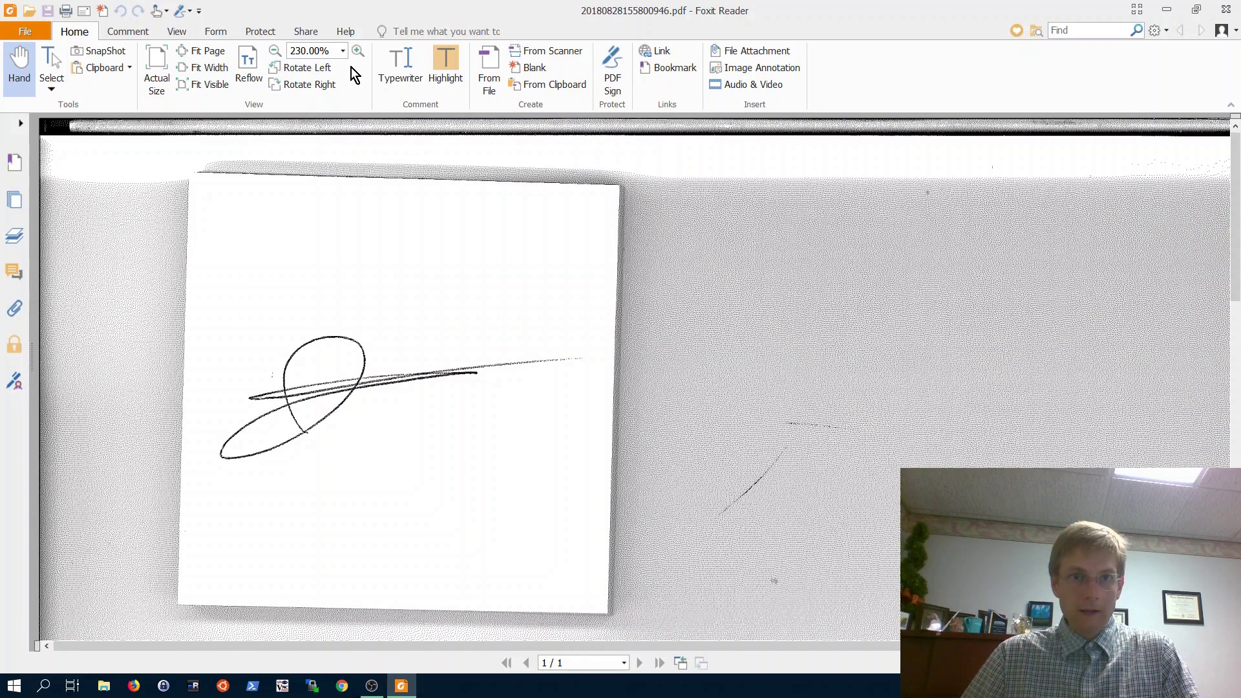
left_click(356, 52)
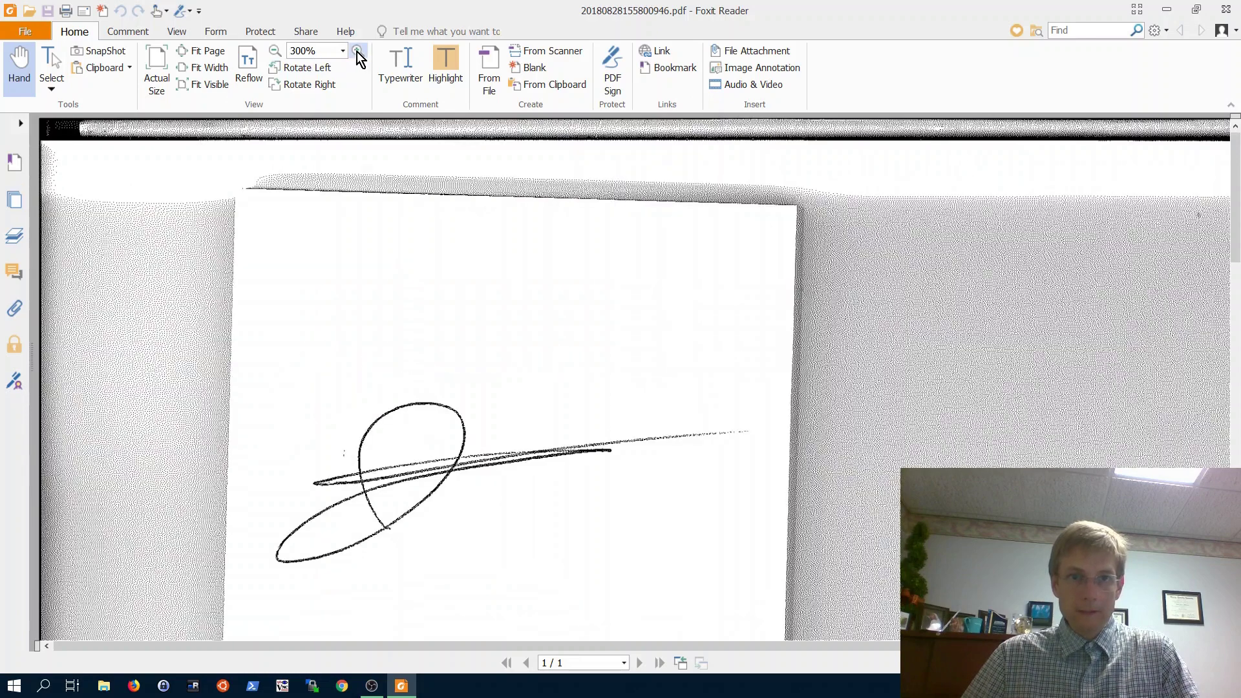
left_click(357, 51)
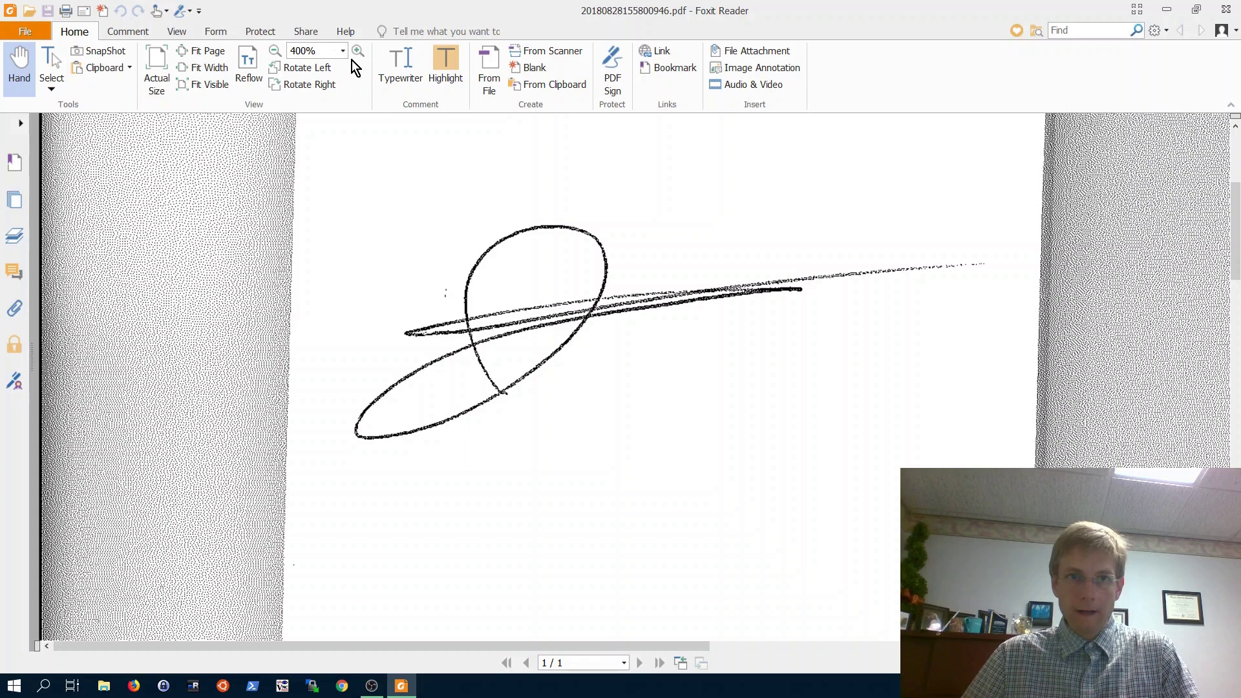
left_click(356, 52)
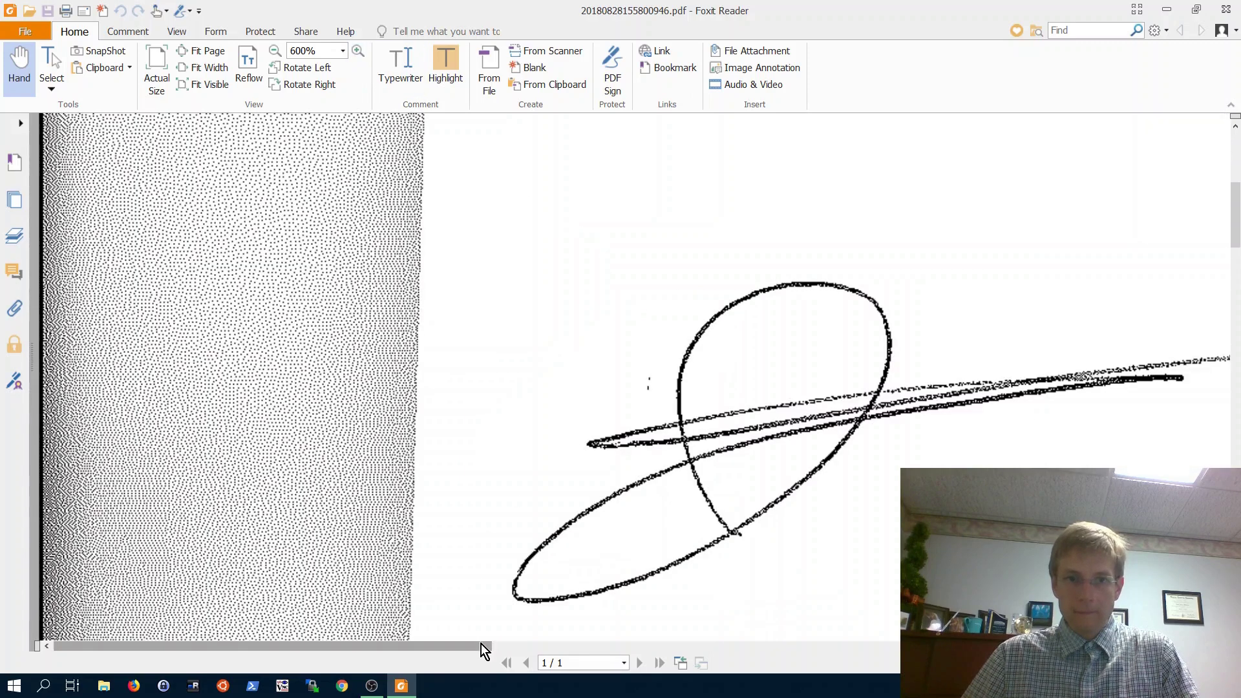
mouse_move(550, 648)
left_mouse_down()
mouse_move(640, 664)
mouse_move(604, 668)
left_mouse_up()
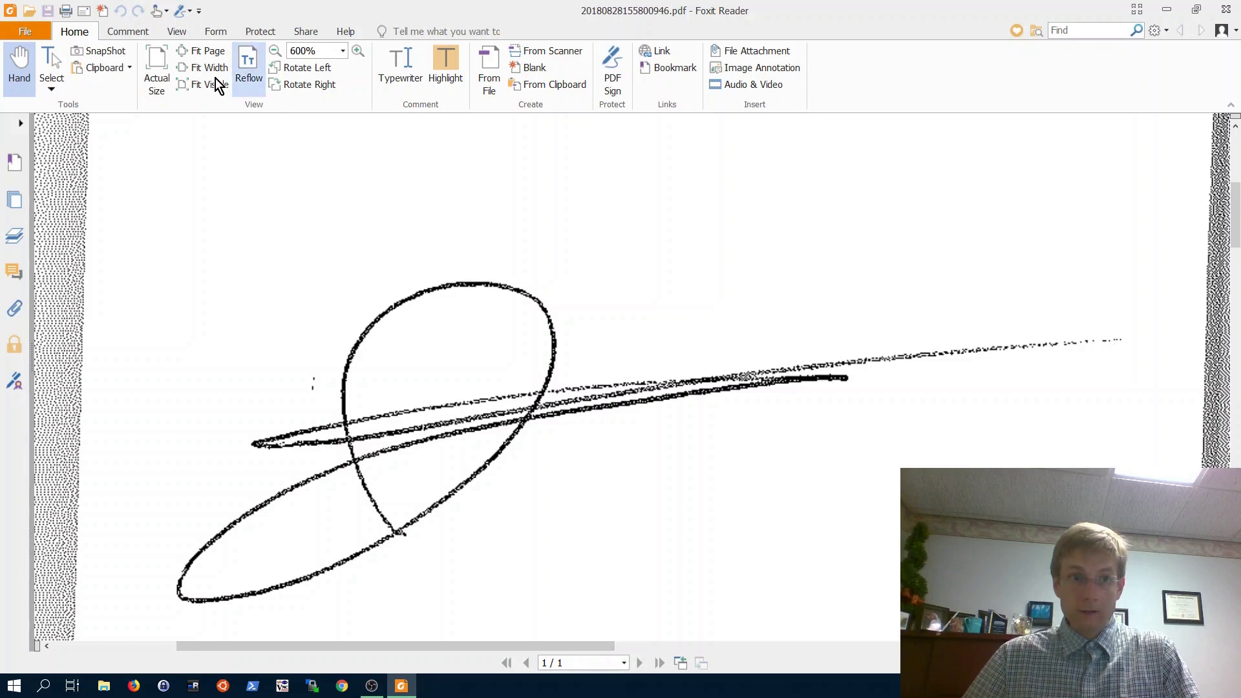
- Snapshot a rectangle around the handwritten signature and dismiss the clipboard confirmation
left_click(100, 52)
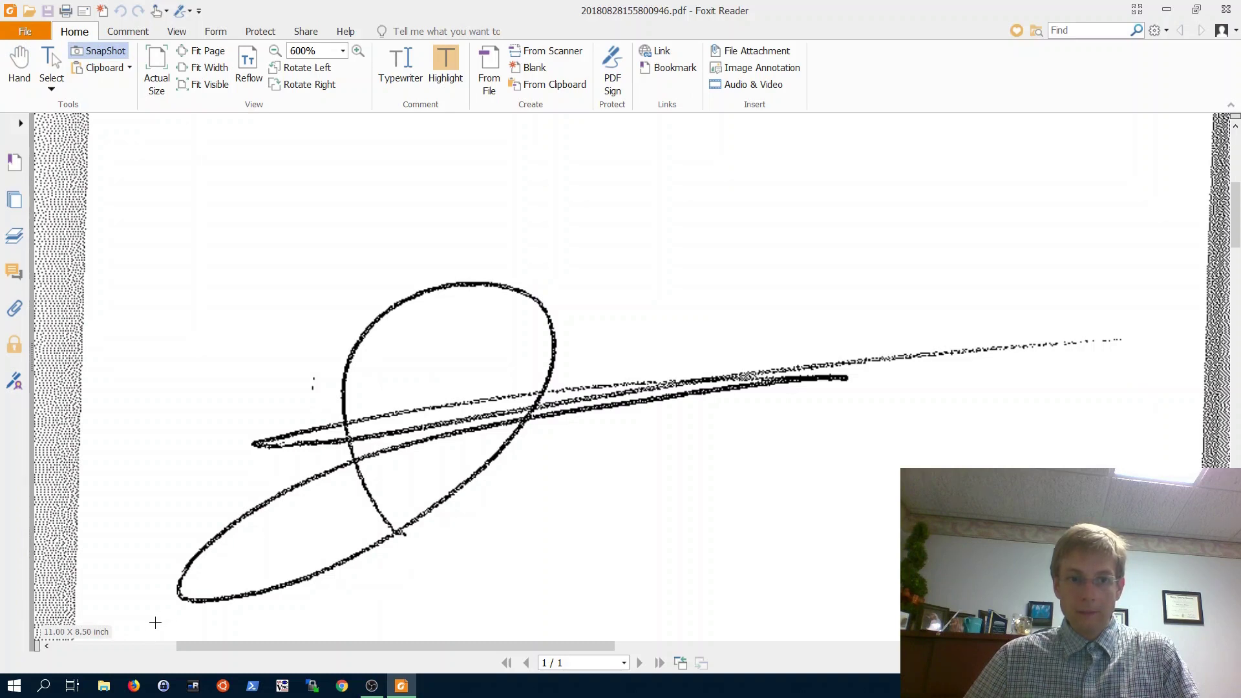
left_click_drag(155, 622, 567, 464)
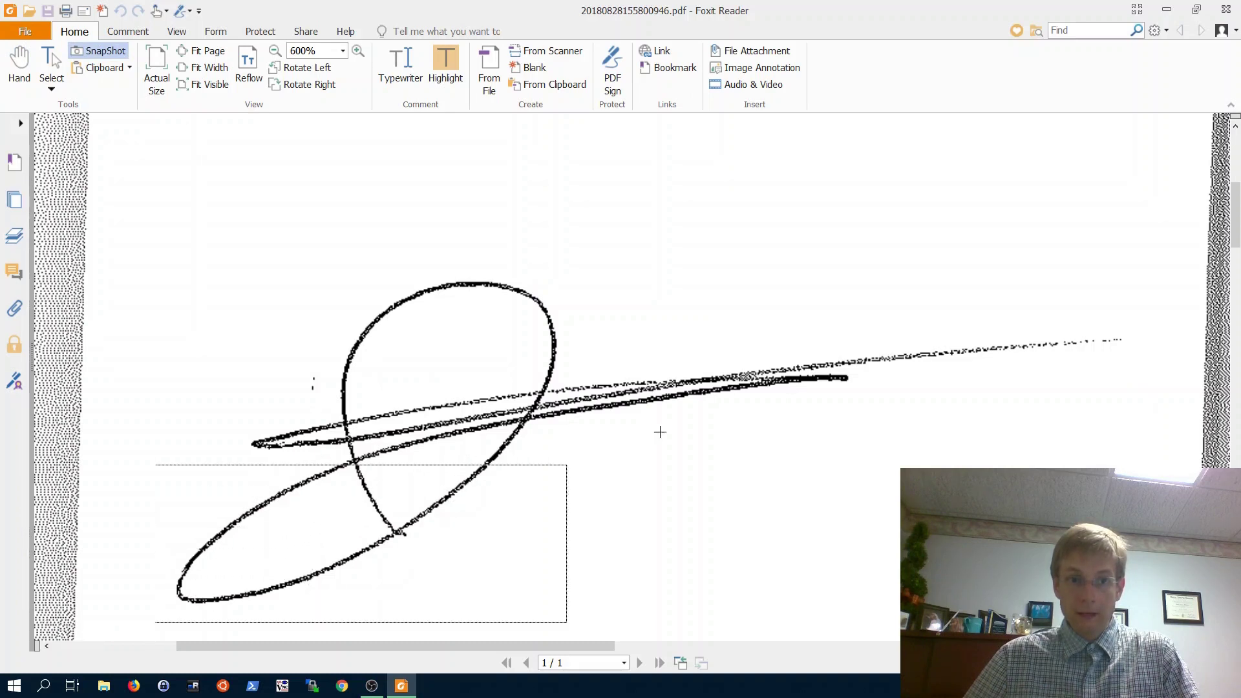
left_click_drag(660, 432, 1144, 257)
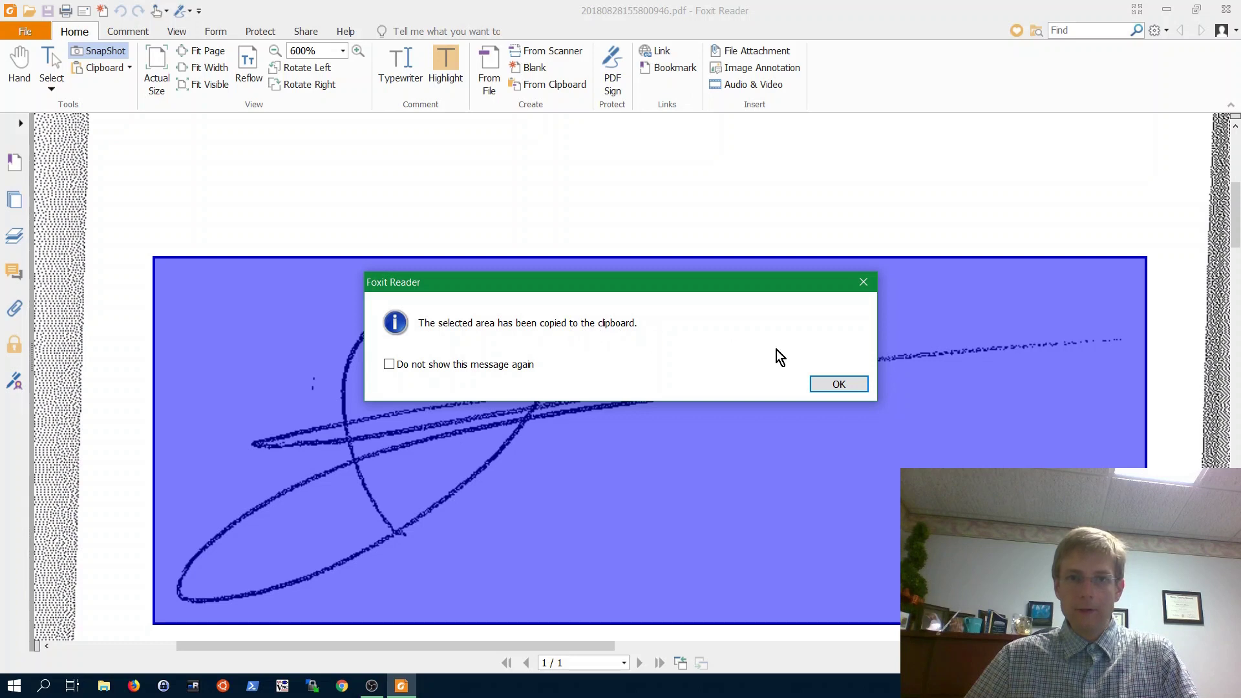
left_click(840, 388)
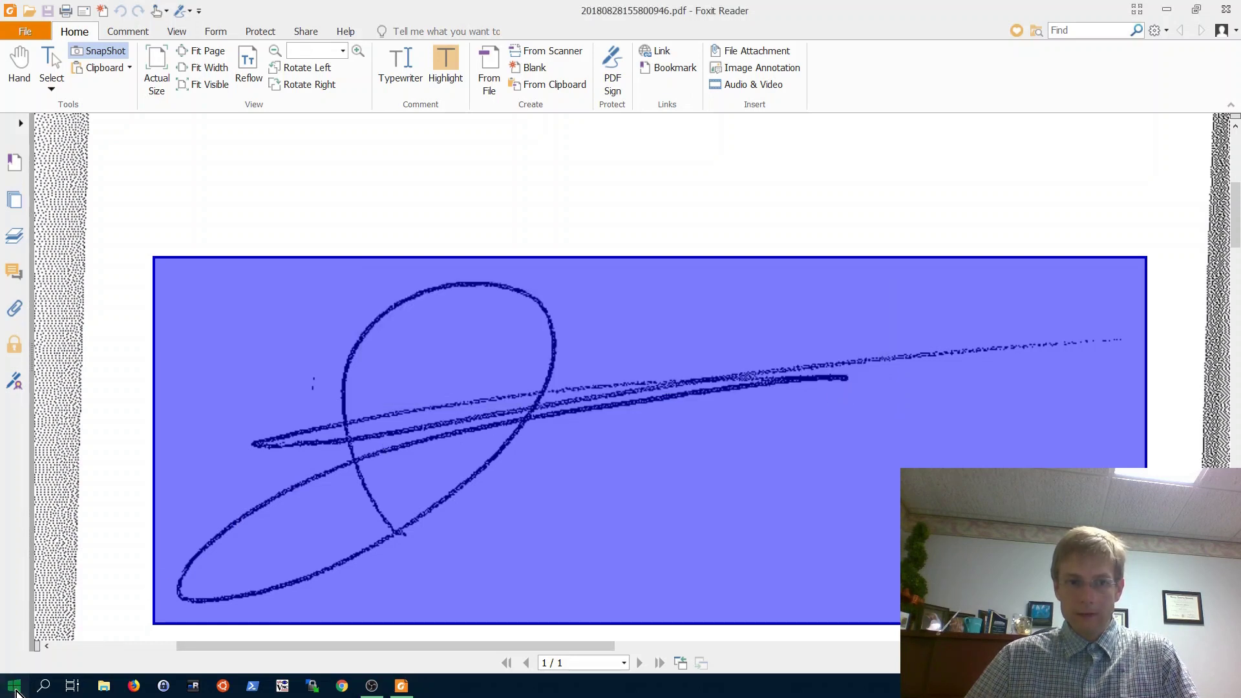
- Launch Paint and paste the copied signature into a new image
left_click(17, 691)
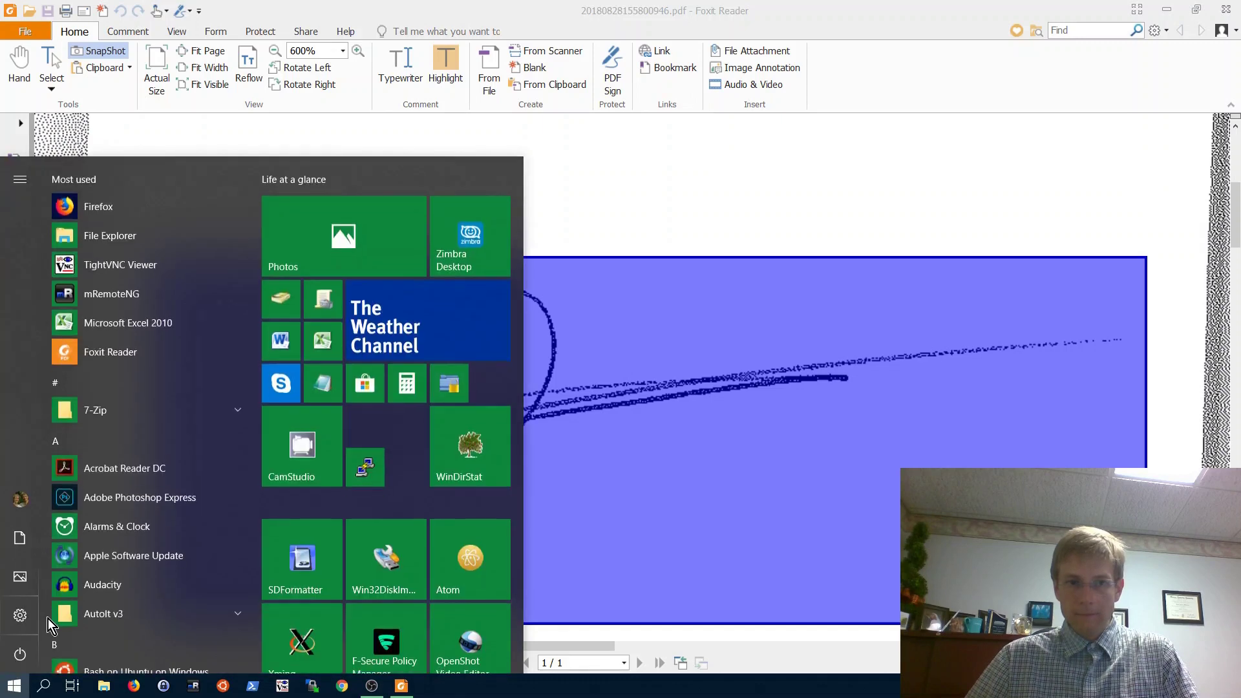
type("pa")
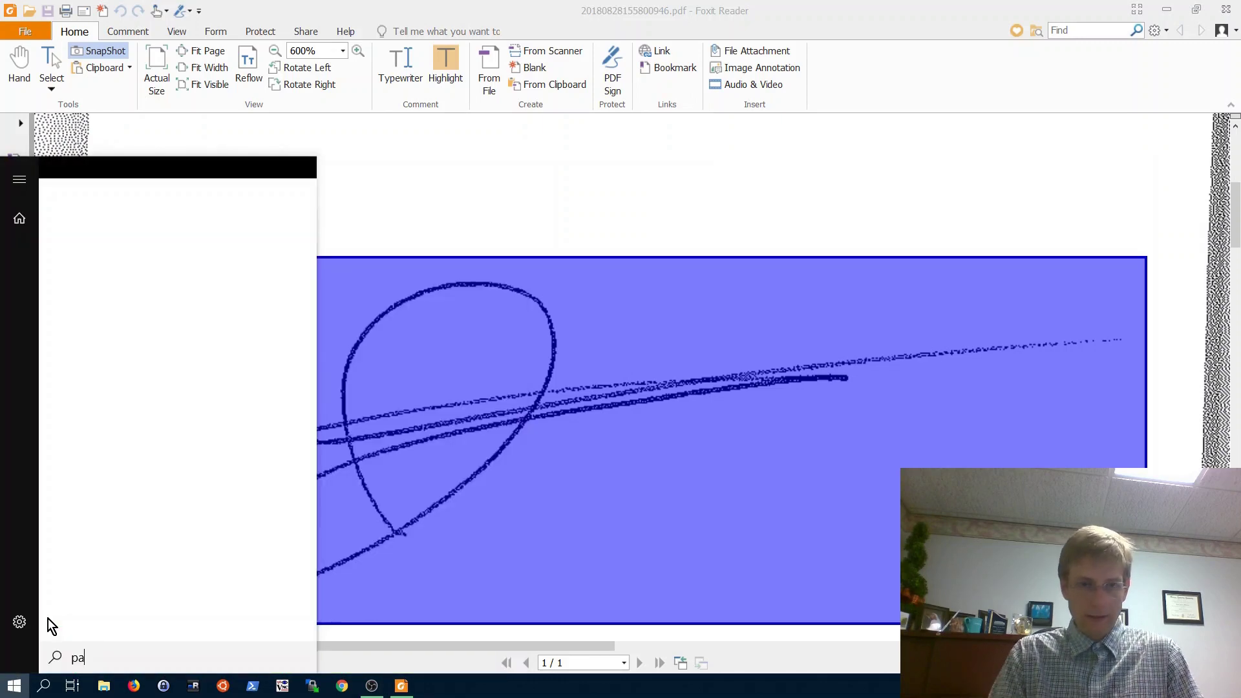
type("int")
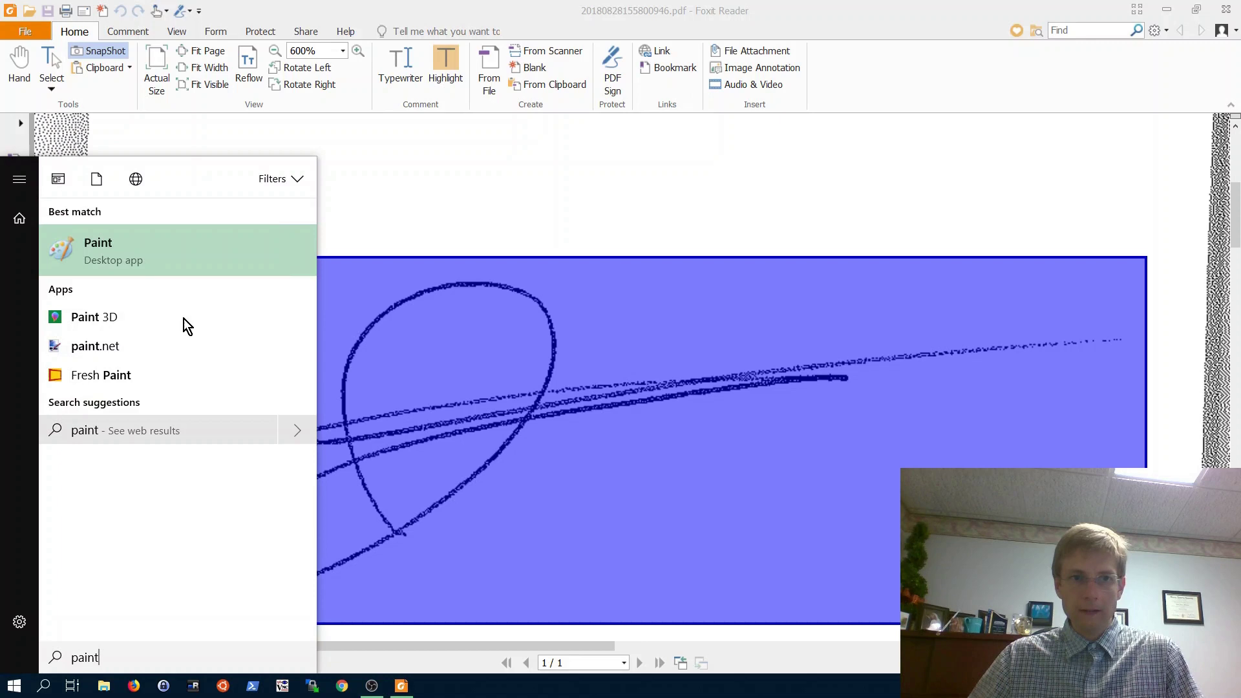
left_click(120, 252)
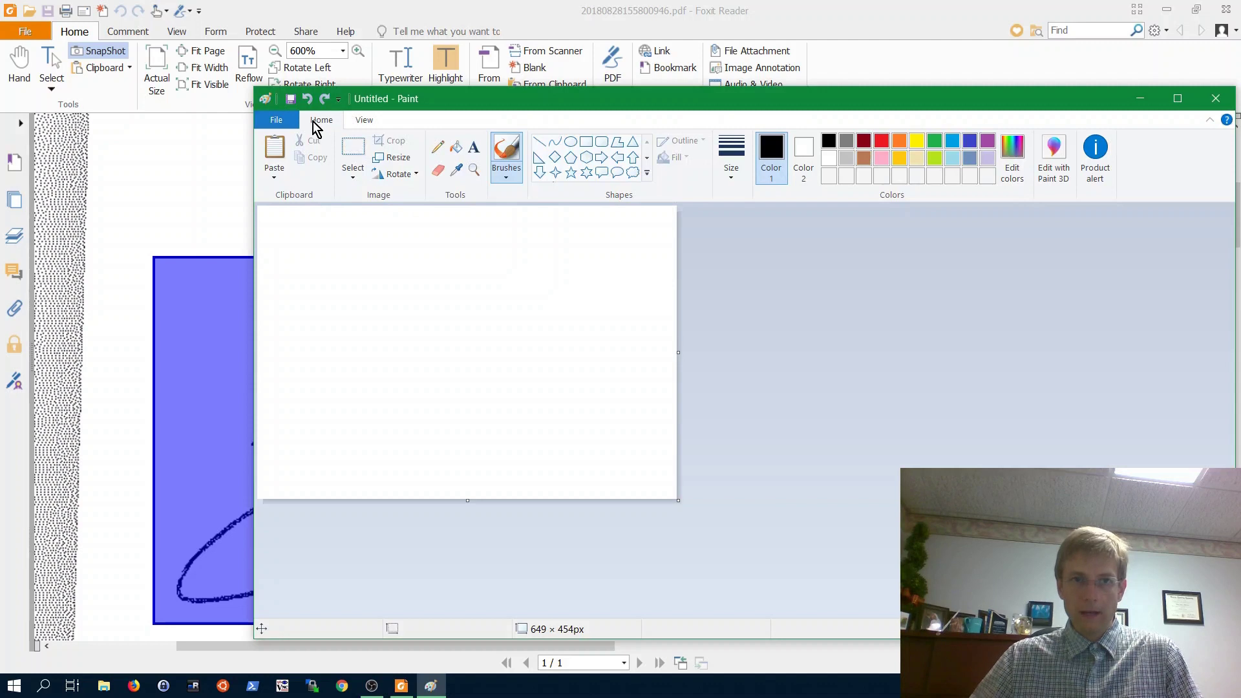
left_click(271, 155)
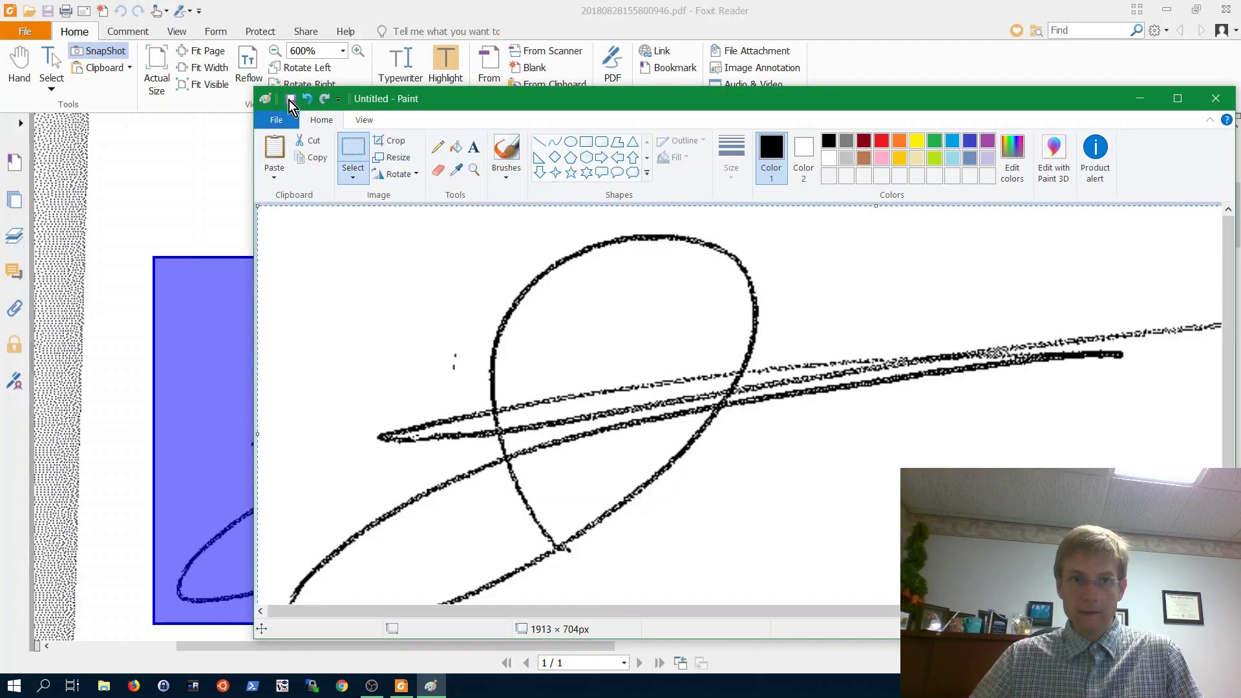
- Save the image to the Desktop as 'joe signature picture'
left_click(290, 99)
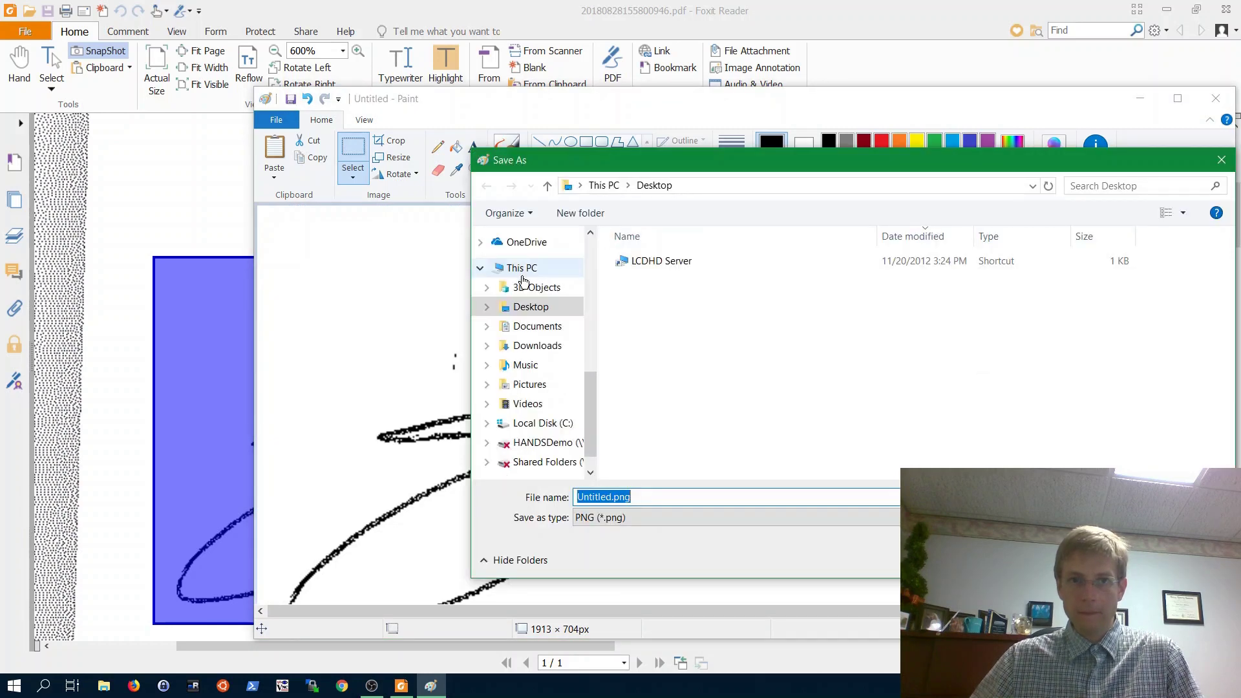
left_click(530, 306)
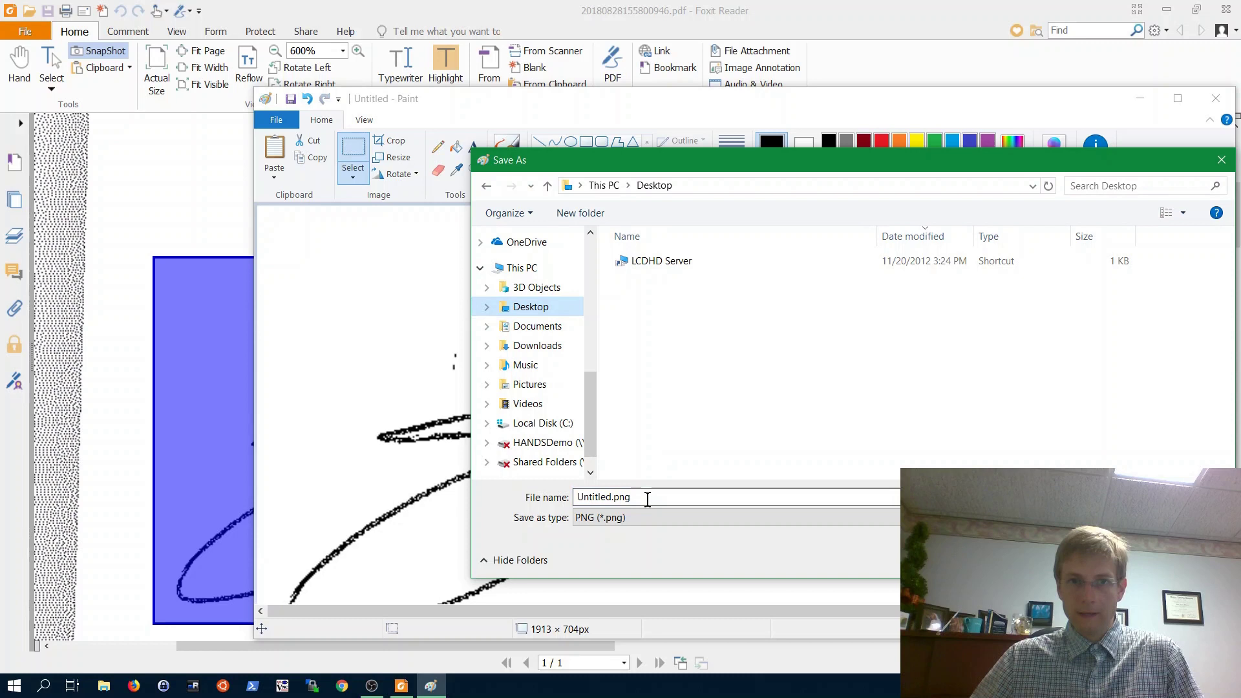
left_click(647, 499)
type("joe")
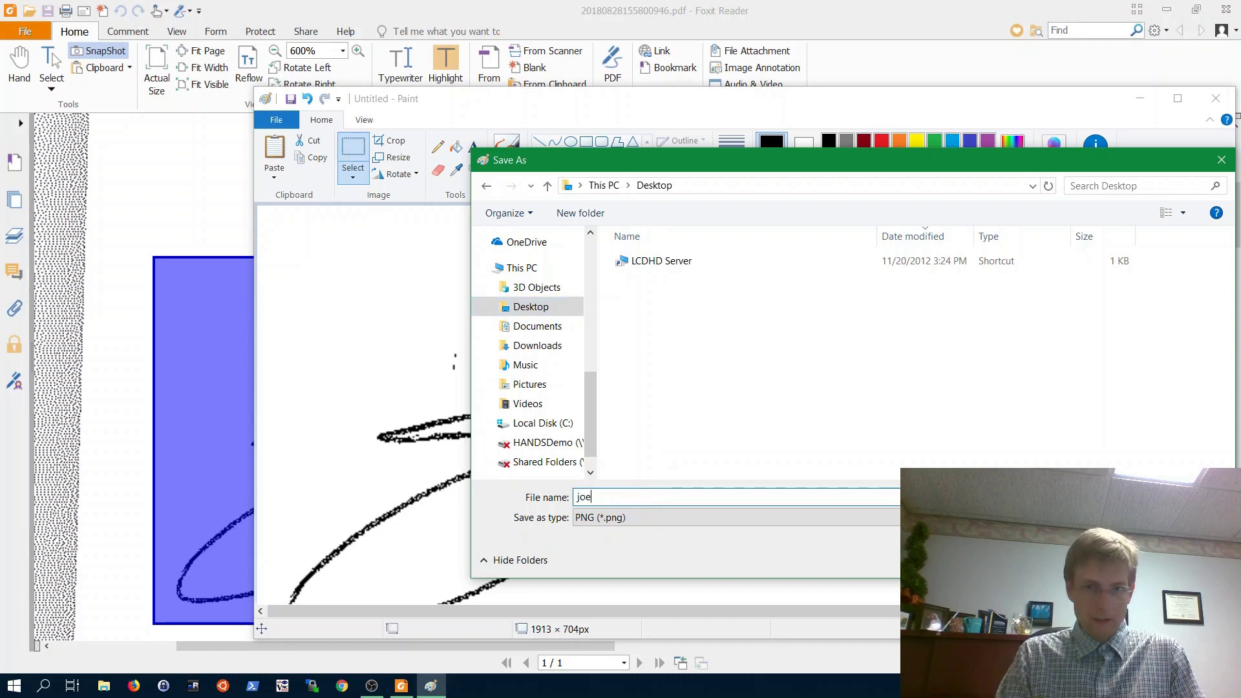
type(" signature ")
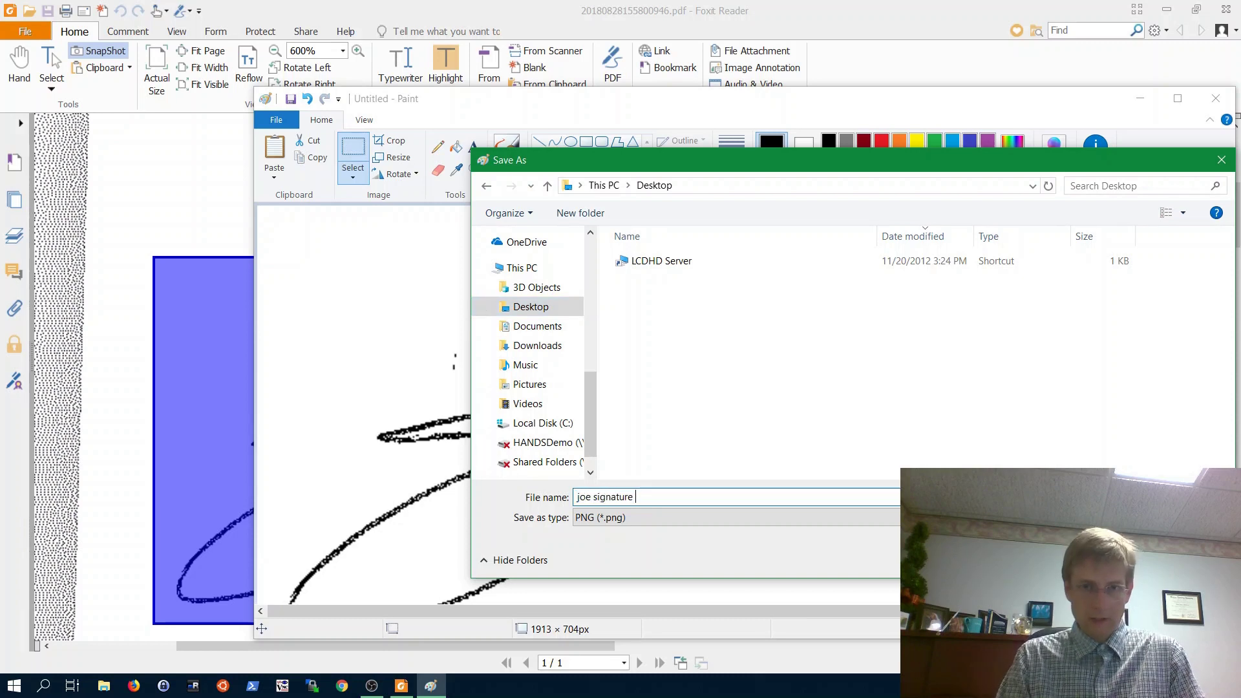
type("picture")
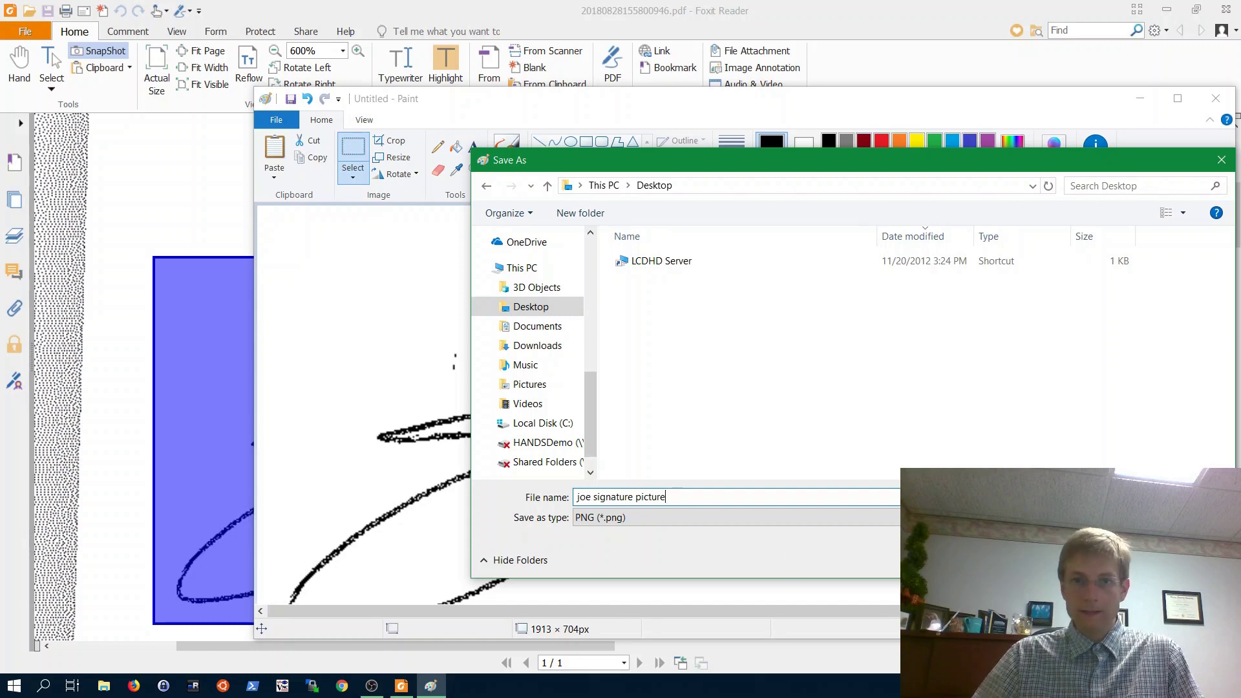
key("Return")
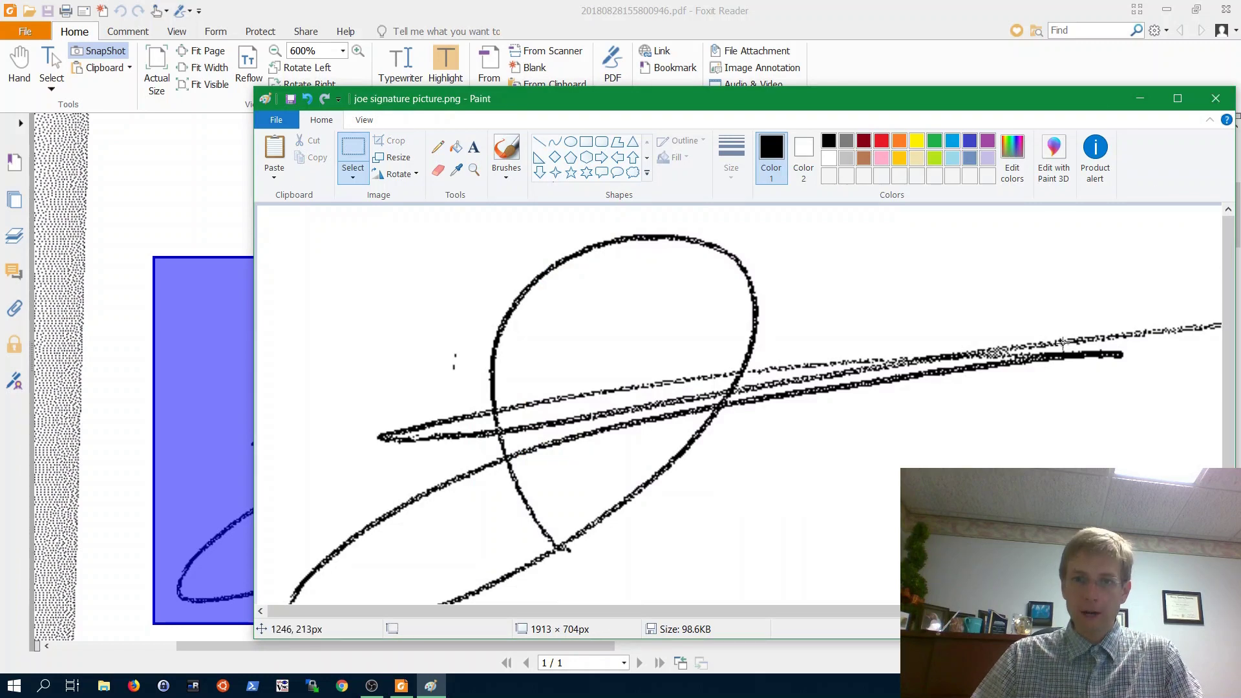
- Close the saved image and open a fresh, maximized Paint window with an enlarged canvas
left_click(1214, 99)
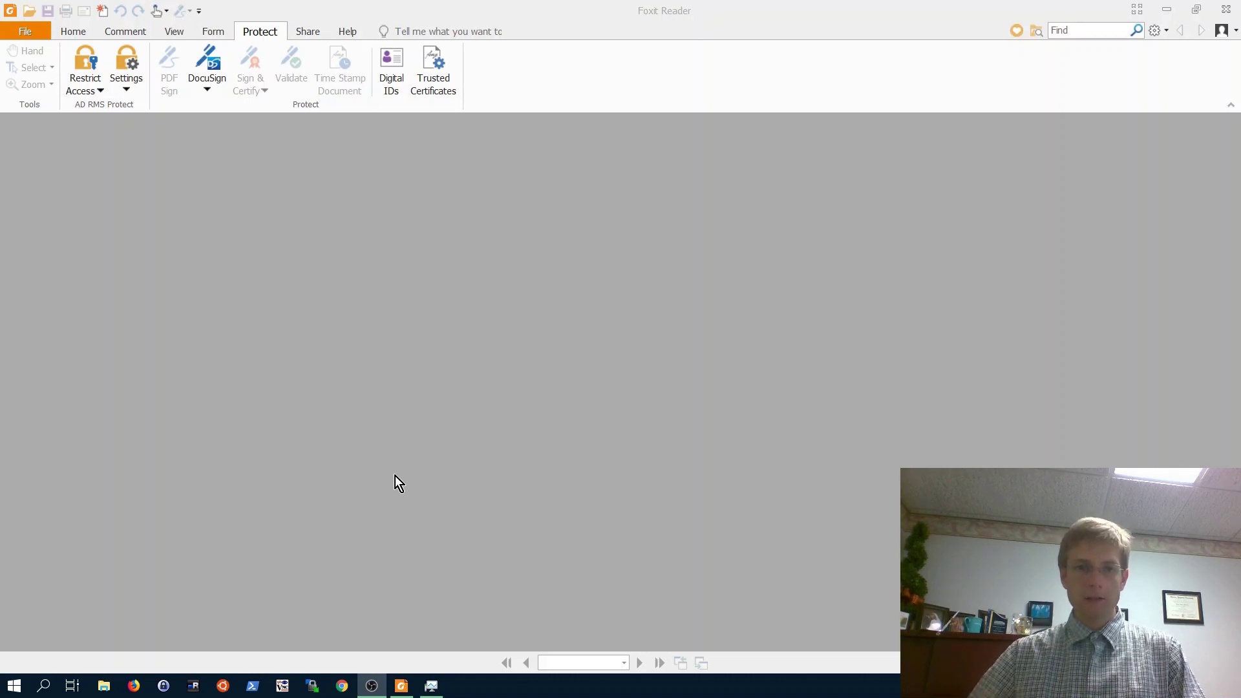
left_click(15, 685)
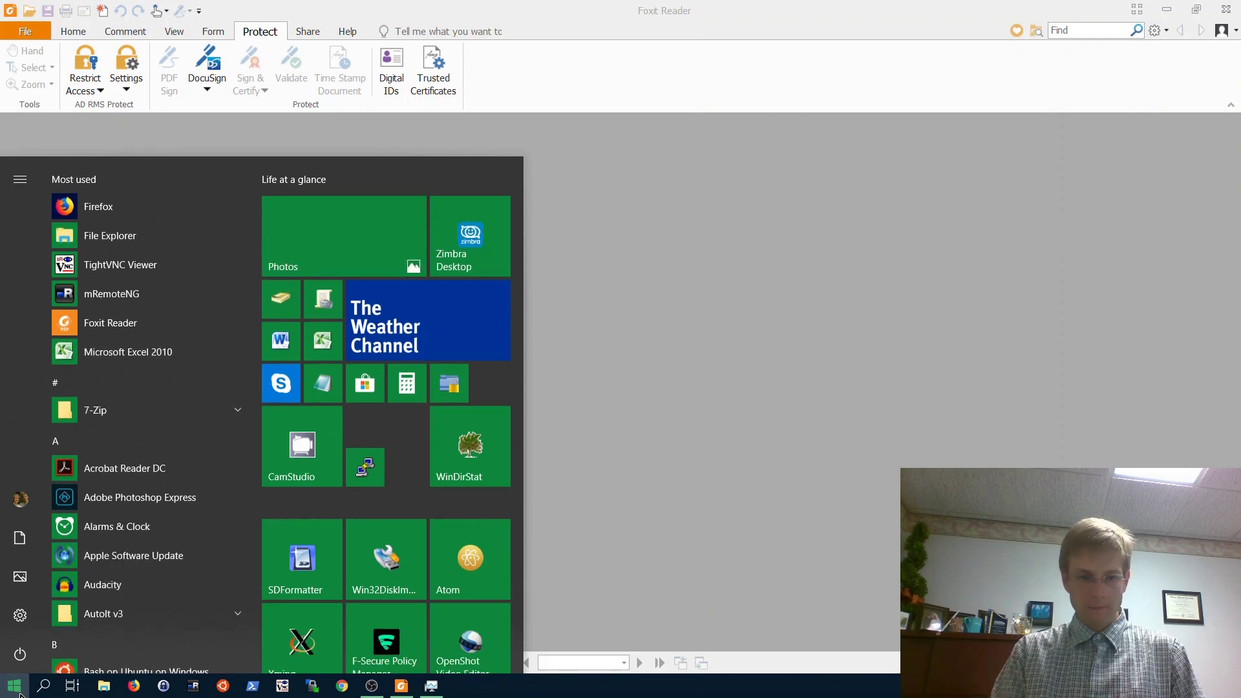
left_click(20, 693)
type("paint")
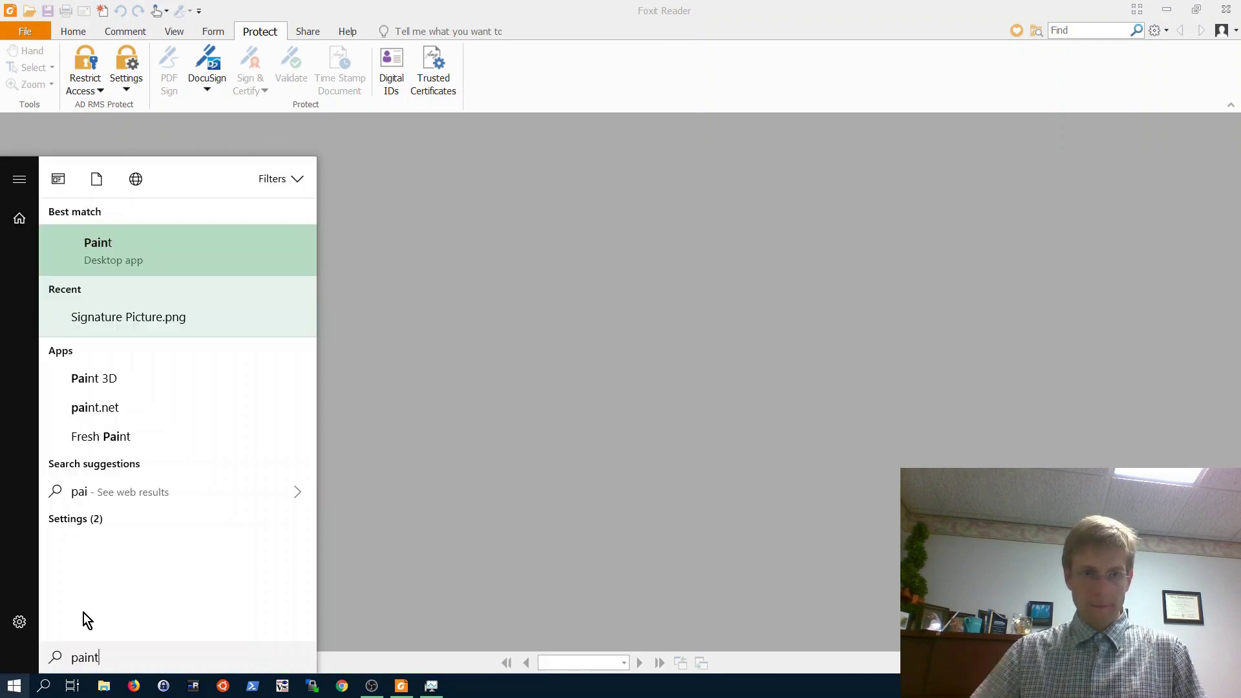
left_click(125, 252)
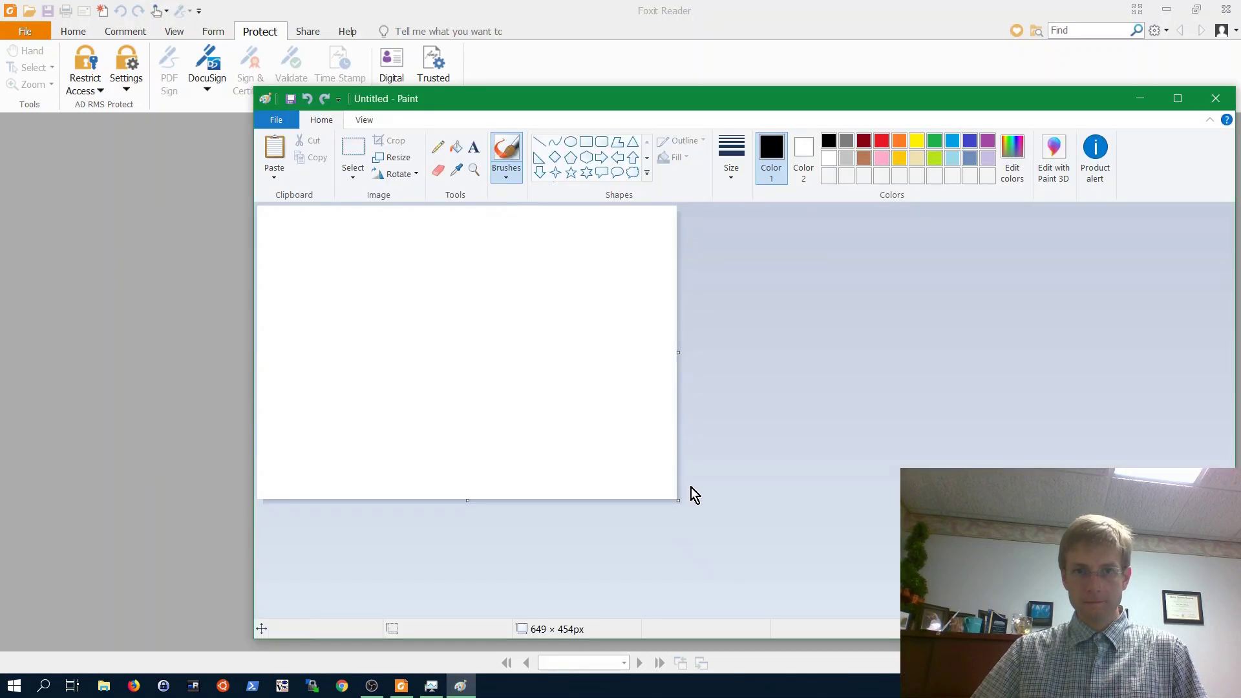
left_click(1176, 99)
left_click_drag(424, 409, 1189, 636)
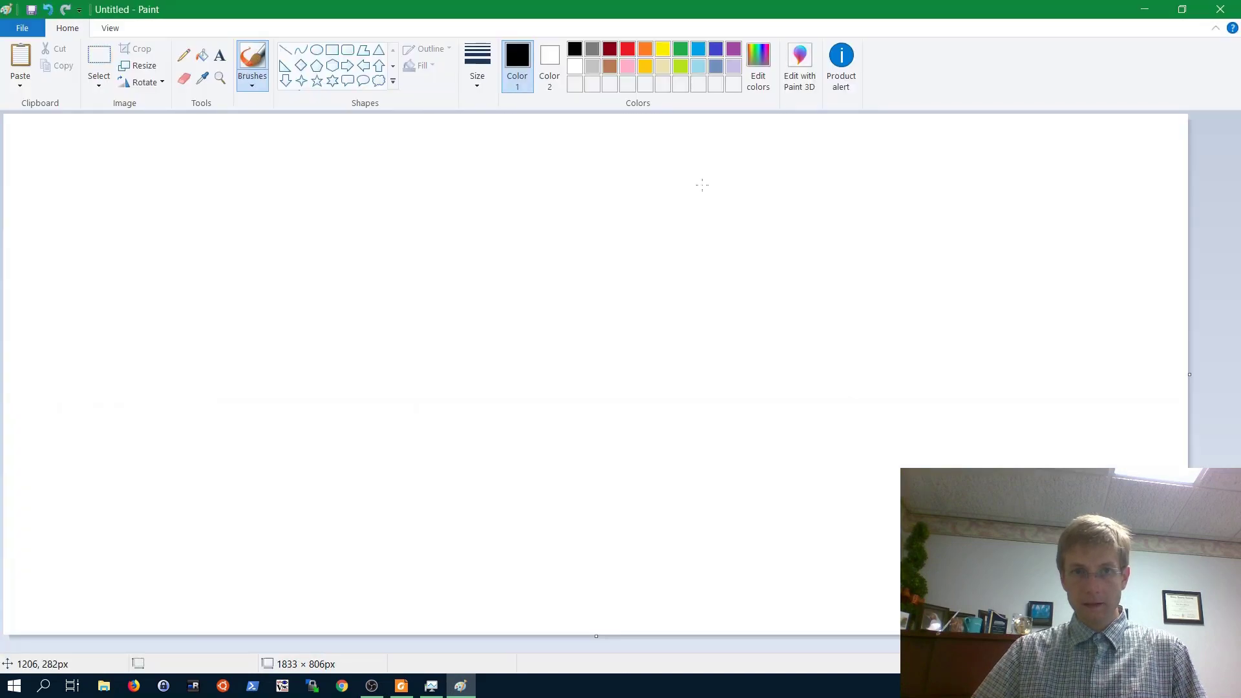
- Choose the third line width and draw a freehand signature with the brush
left_click(478, 68)
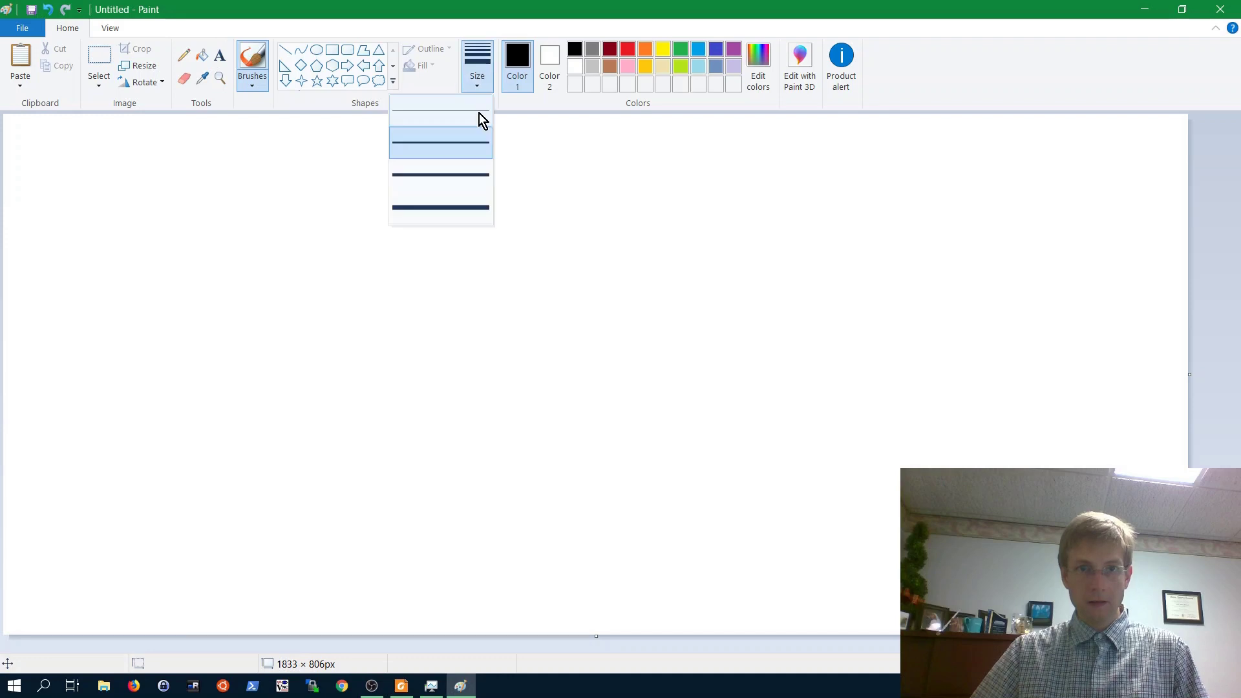
left_click(450, 172)
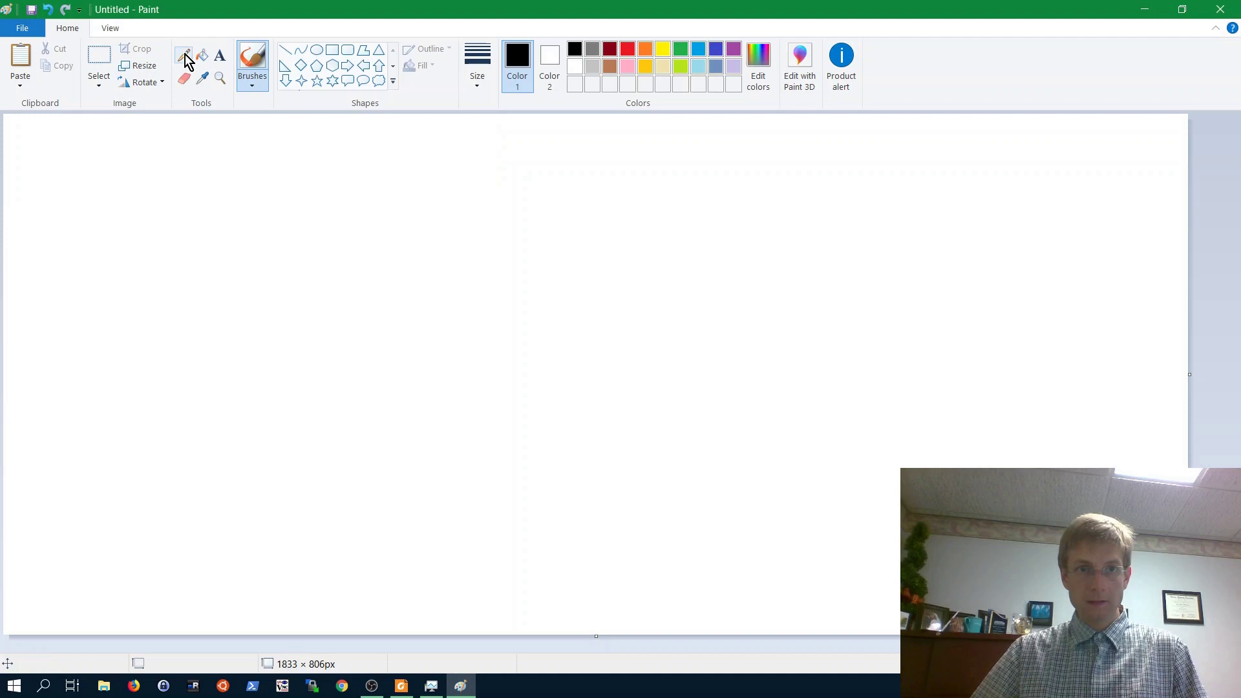
left_click(185, 59)
left_click(262, 71)
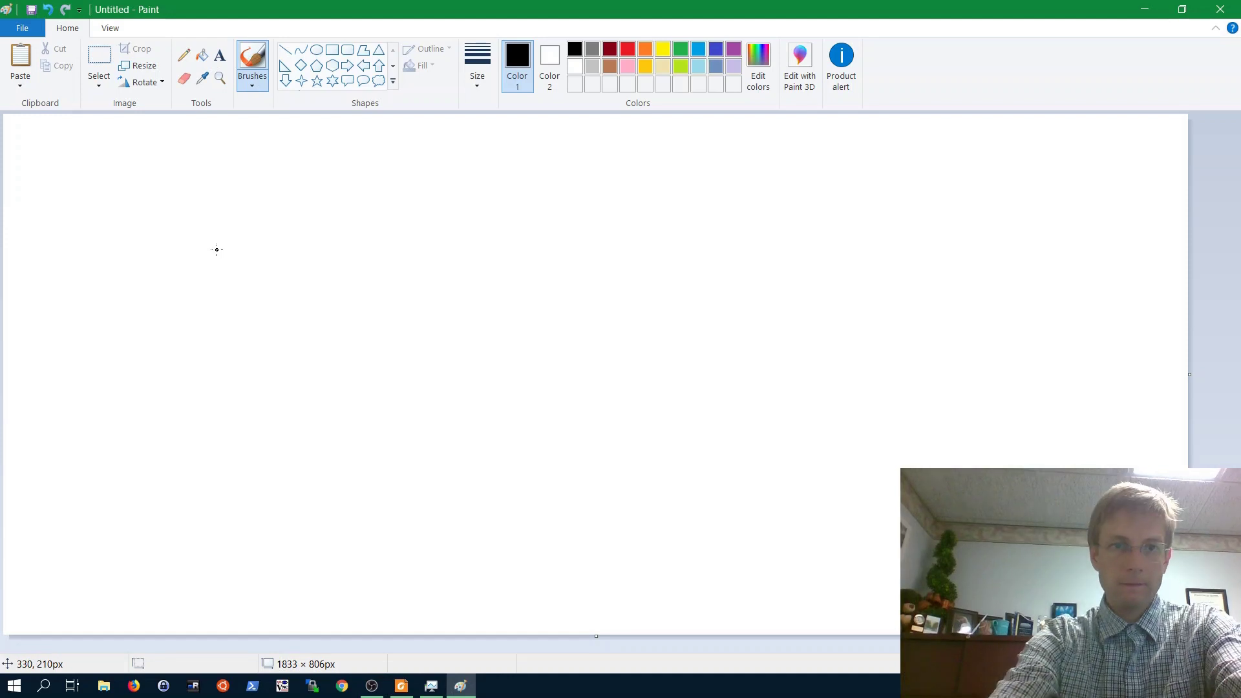
left_click_drag(217, 249, 914, 334)
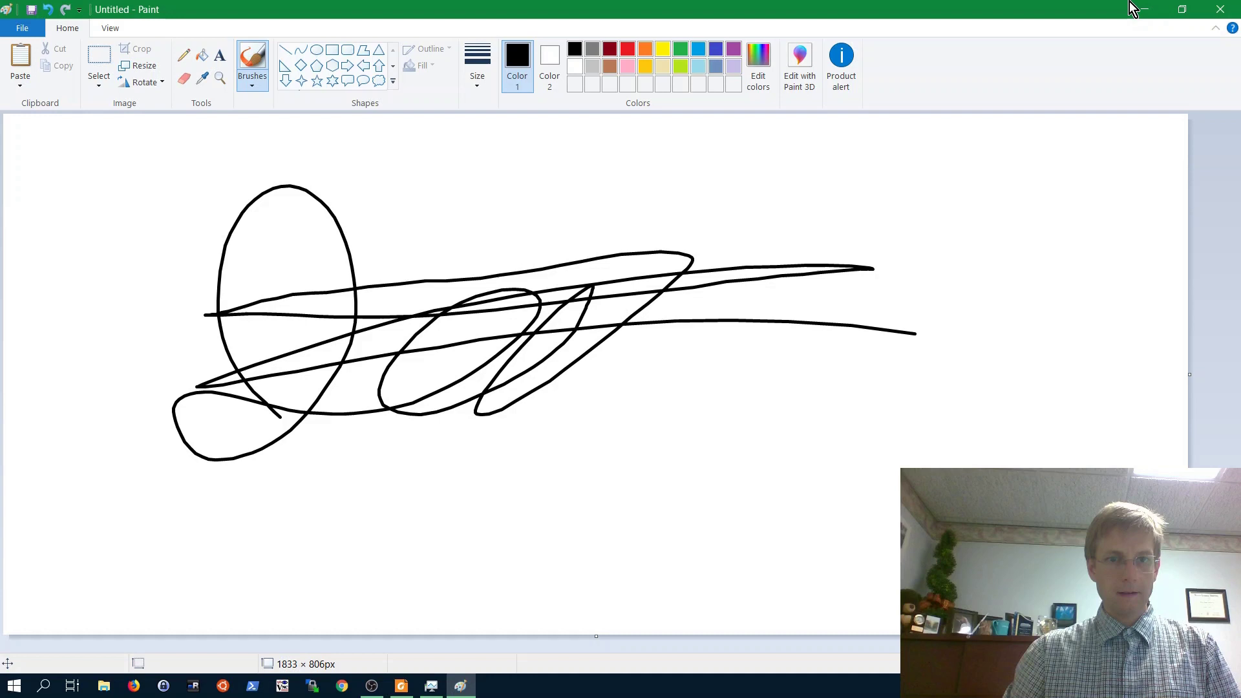
- Start a new picture without saving, redraw a cursive 'Joe' signature, and bring up Save As
left_click(22, 28)
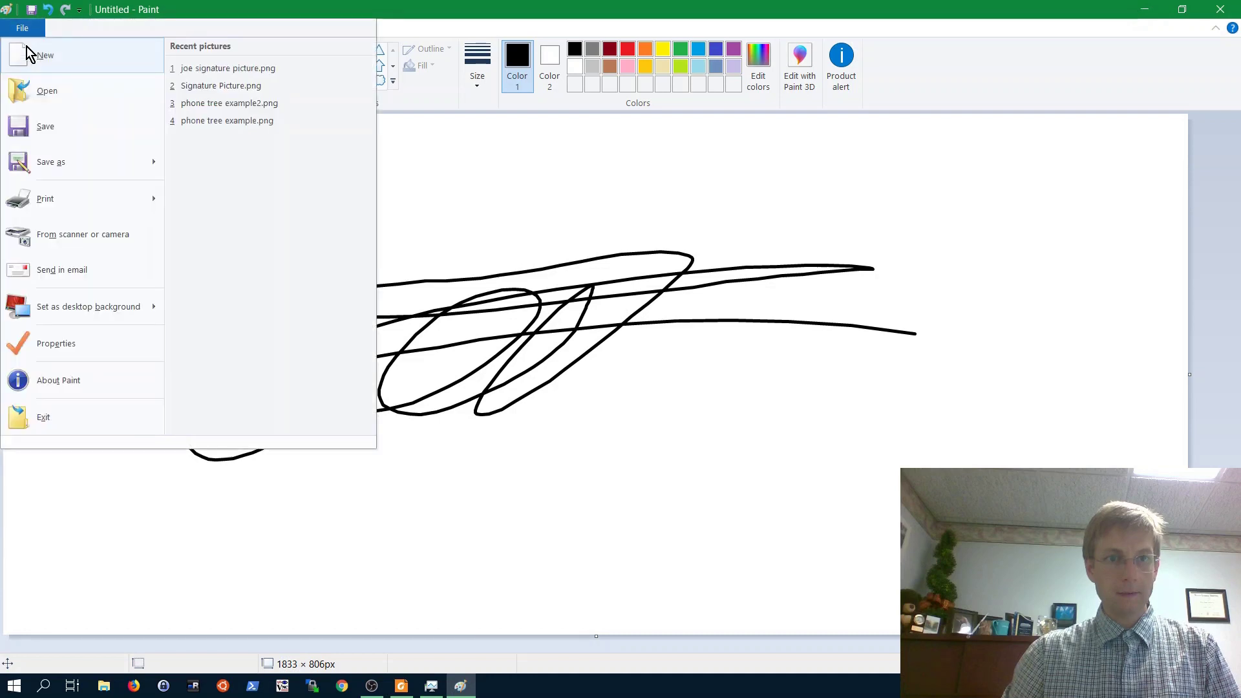
left_click(27, 55)
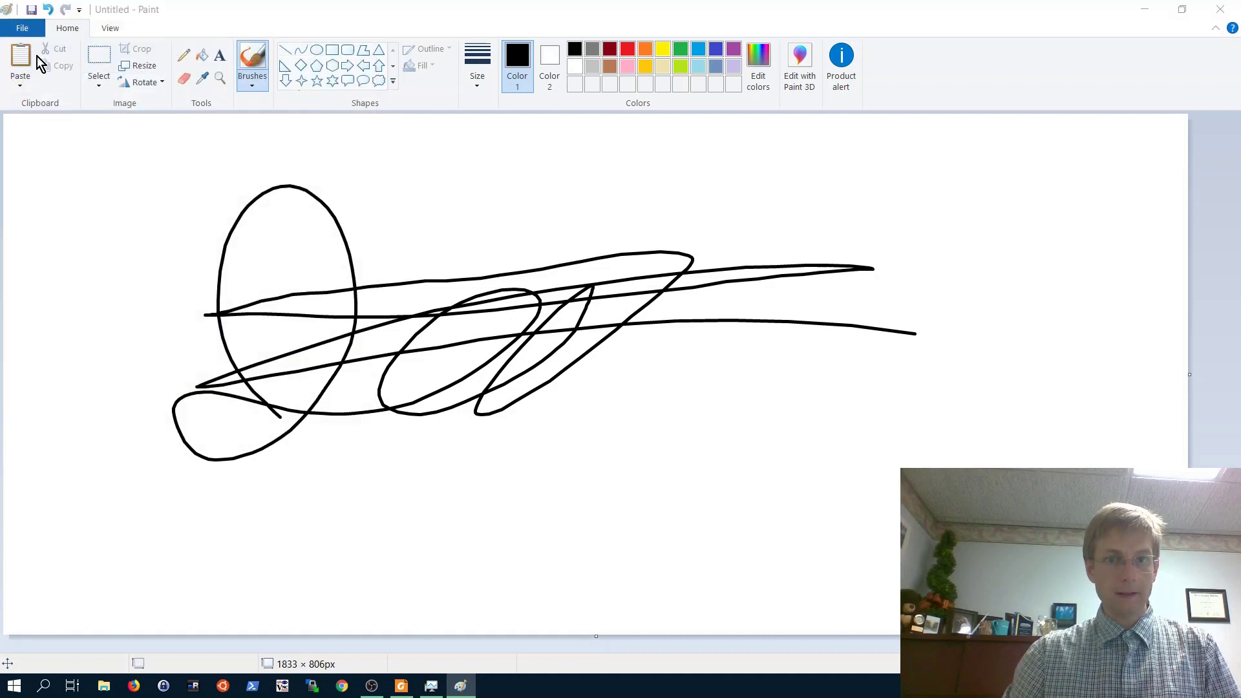
left_click(637, 349)
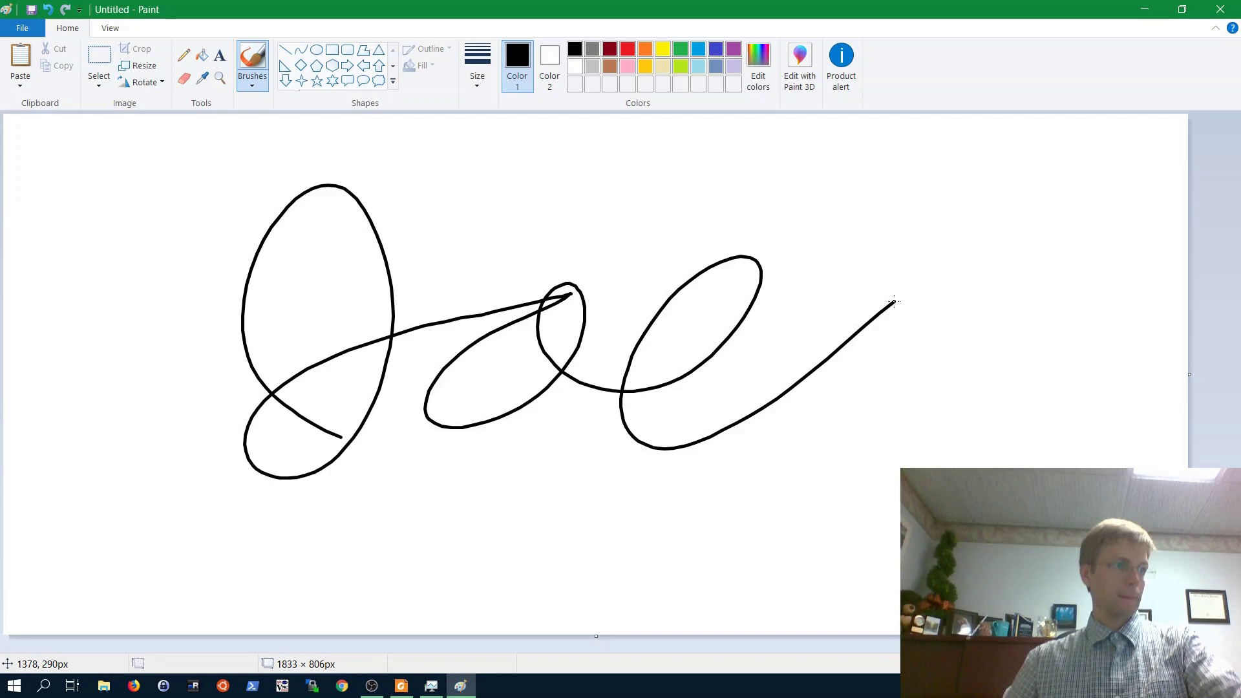
left_click(32, 10)
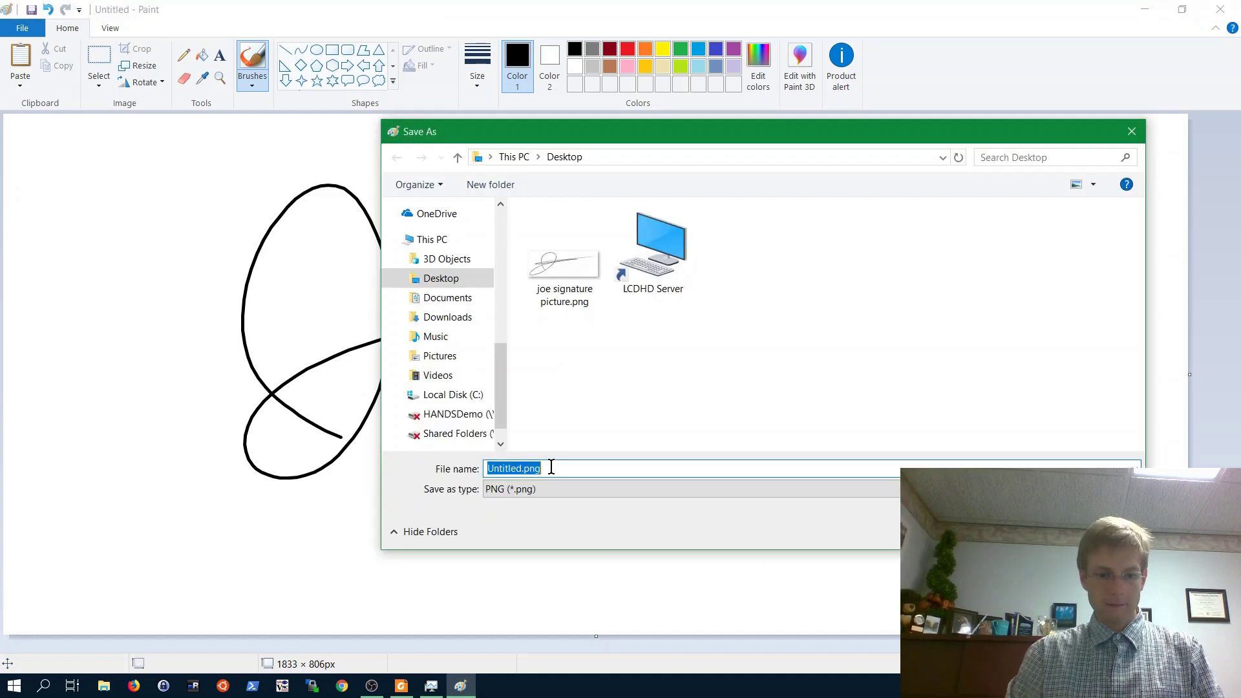
- Save the drawing to the Desktop as 'Joe Signature 2'
type("Joe")
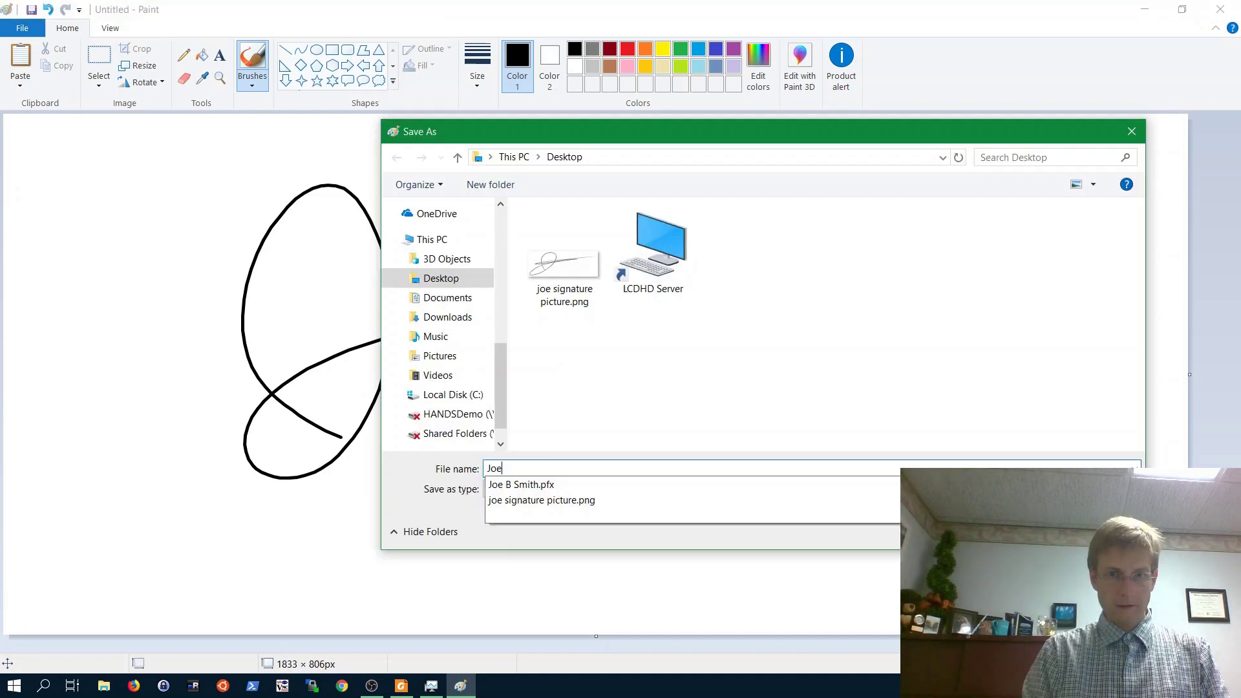
type(" Signature 2")
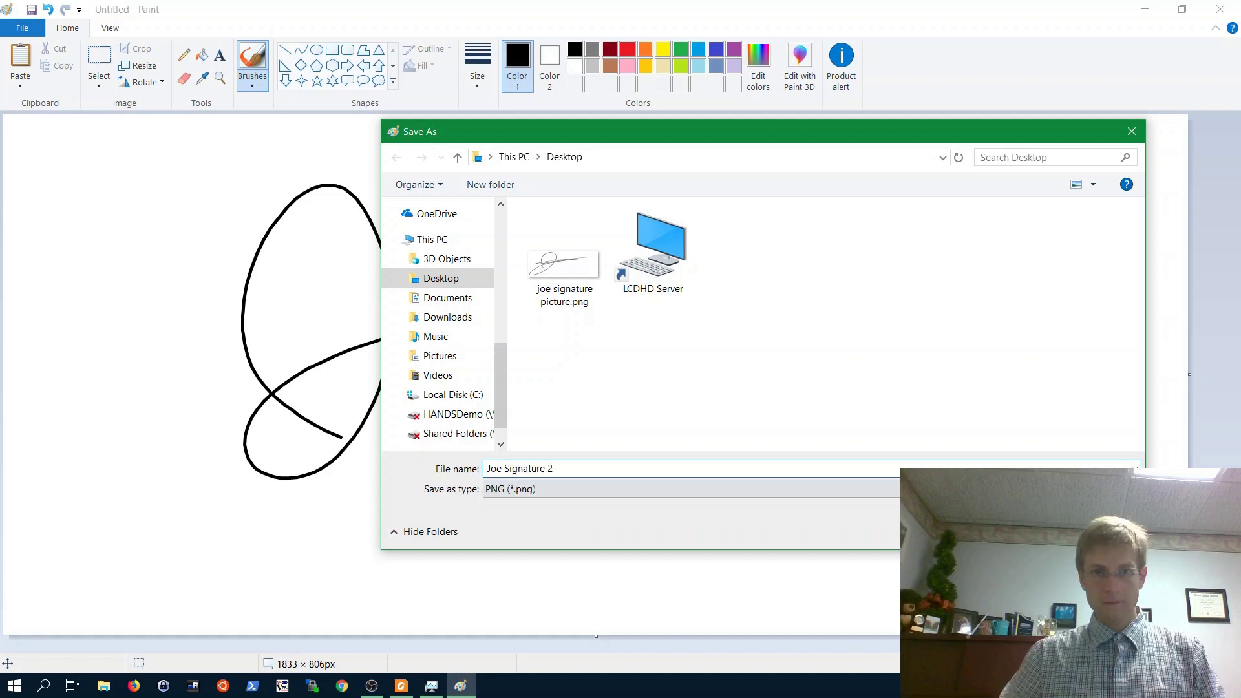
key("Return")
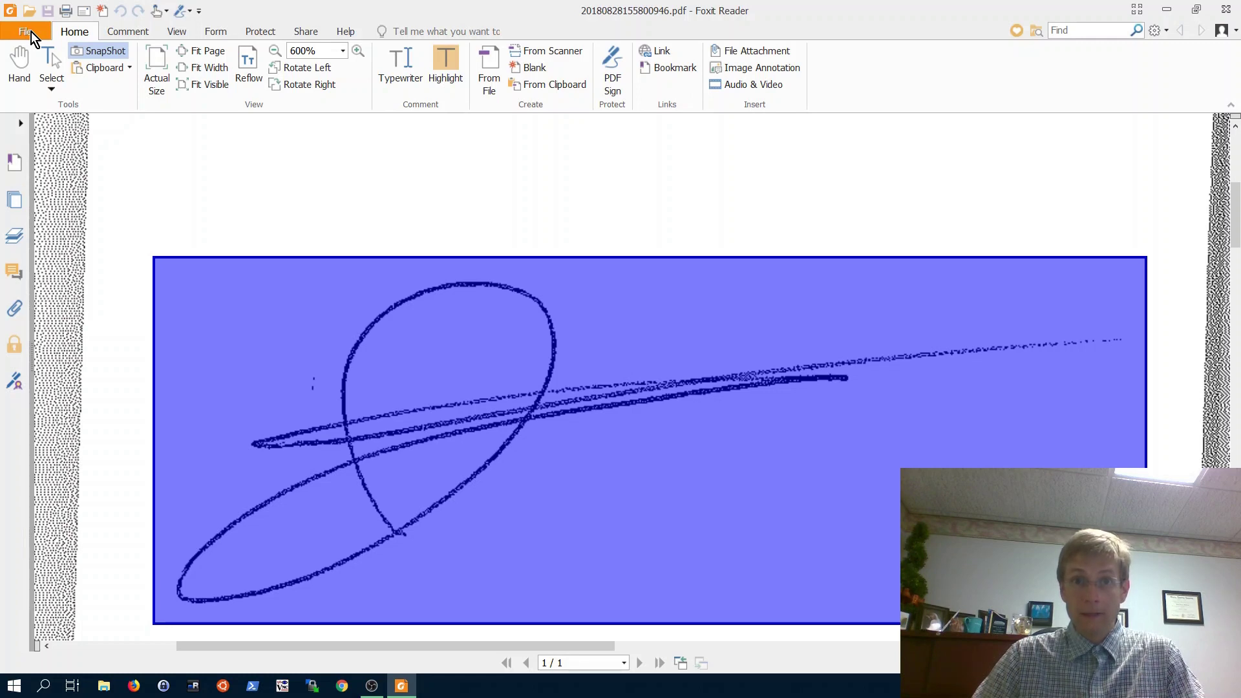
- Close the PDF and add a new appearance style from Preferences > Signature
left_click(31, 32)
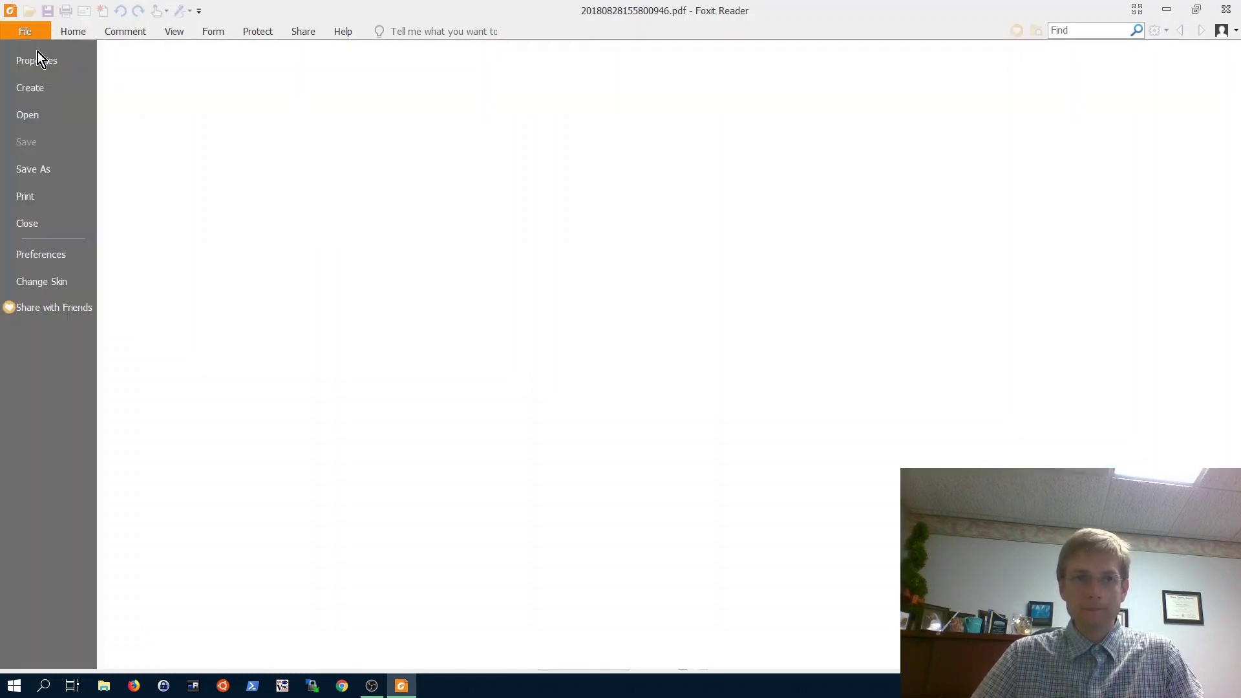
key("Escape")
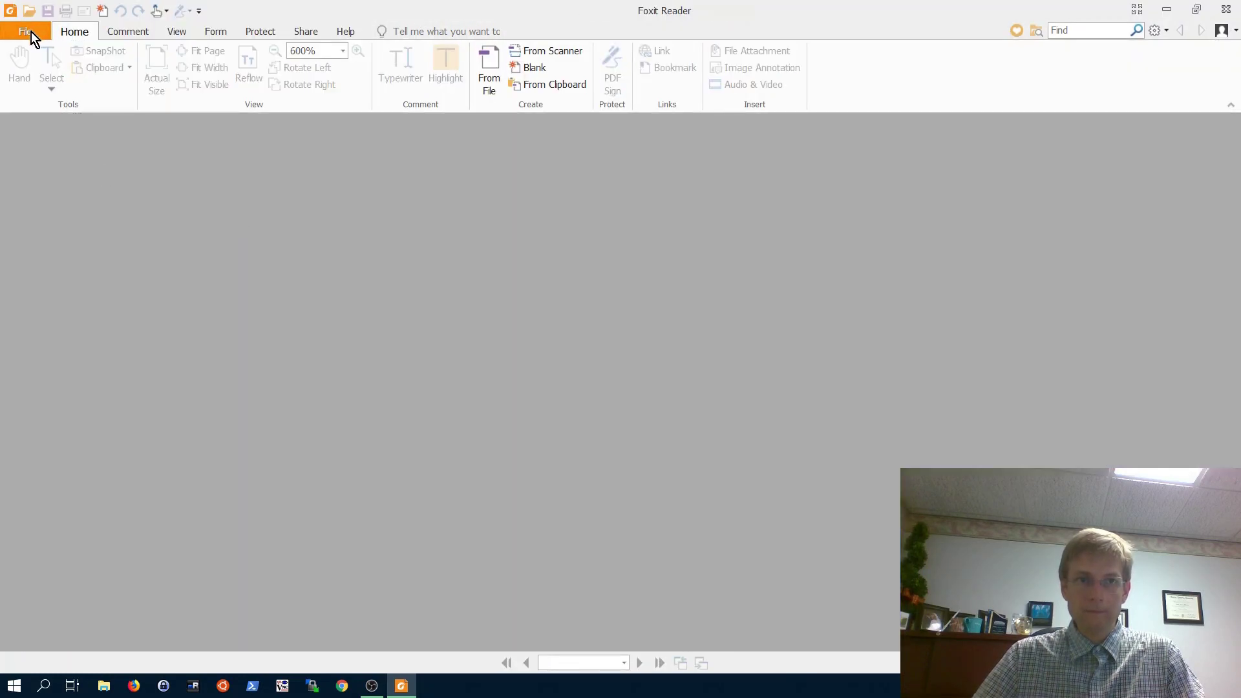
left_click(30, 31)
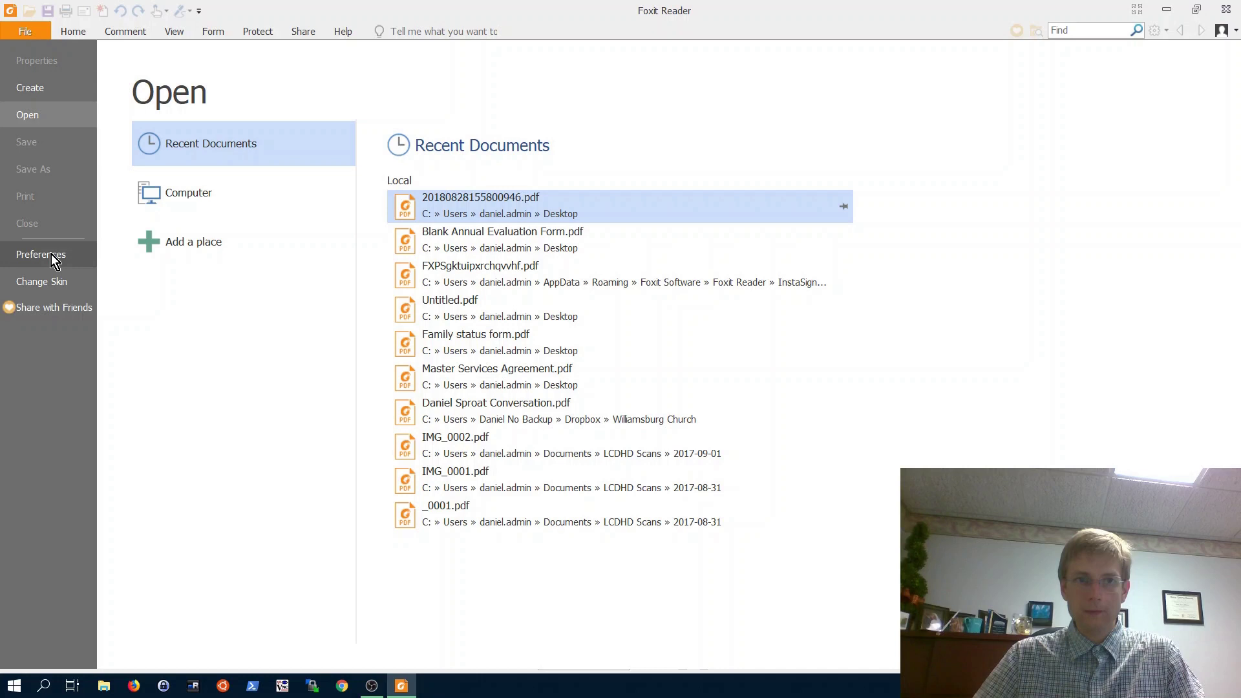
left_click(49, 253)
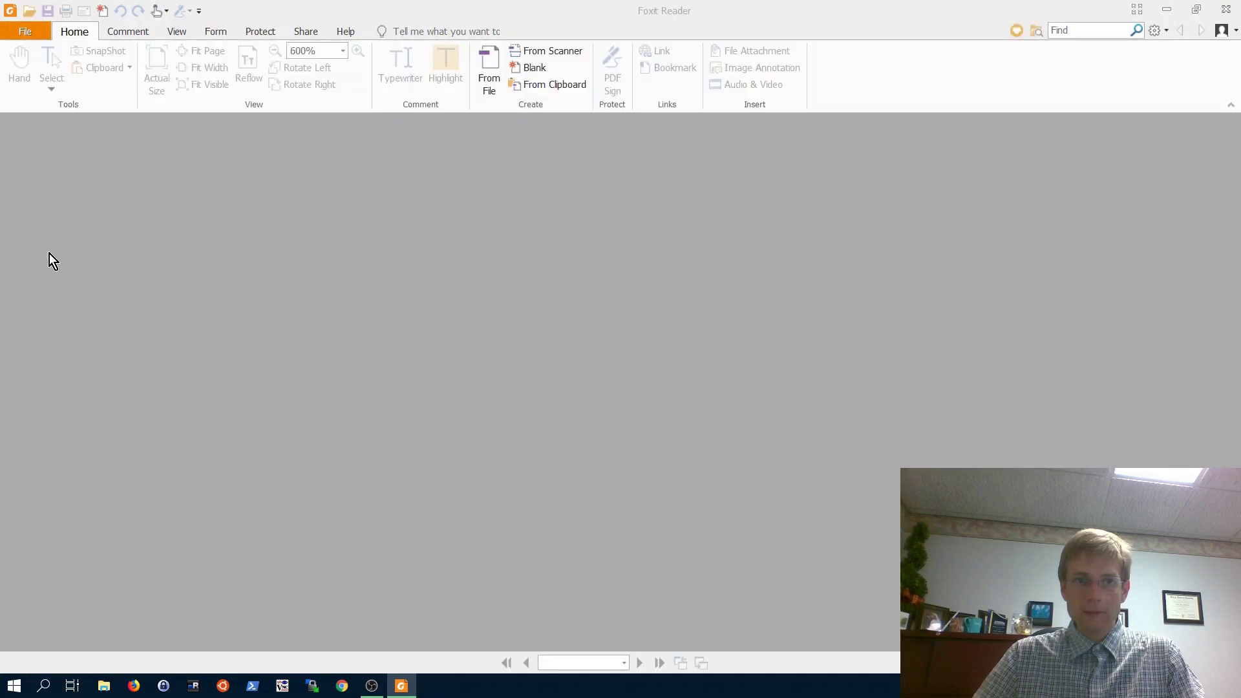
scroll(344, 283, "down", 1)
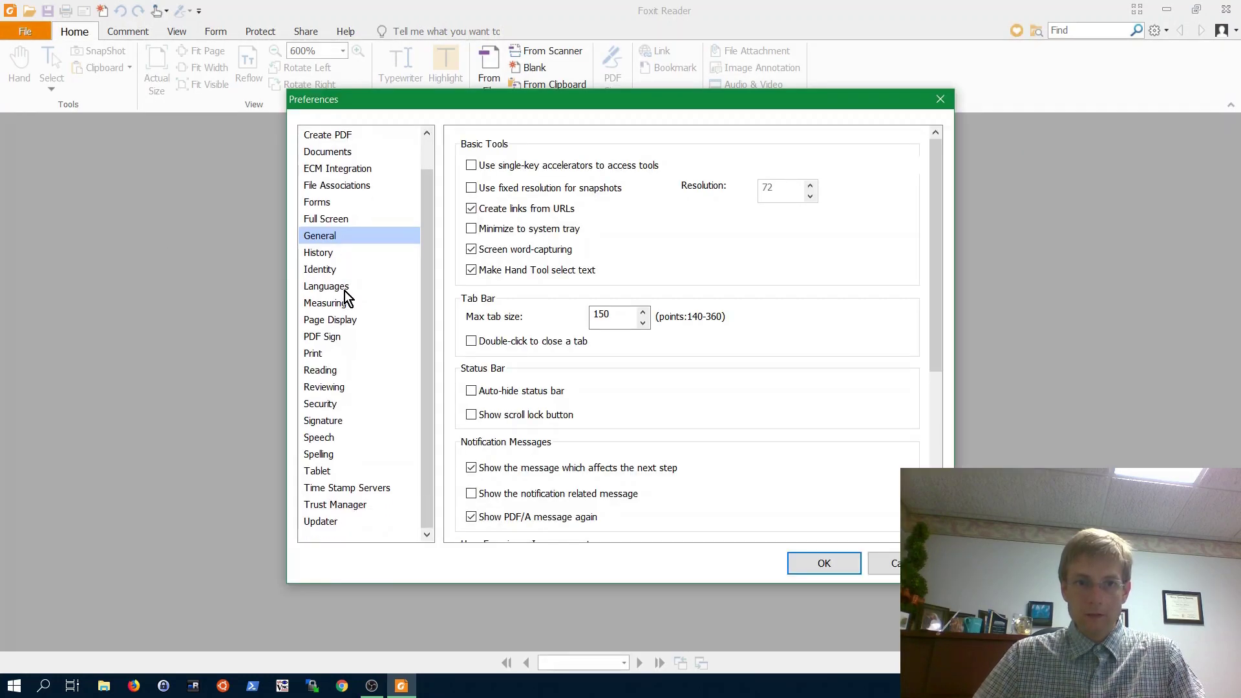
left_click(332, 421)
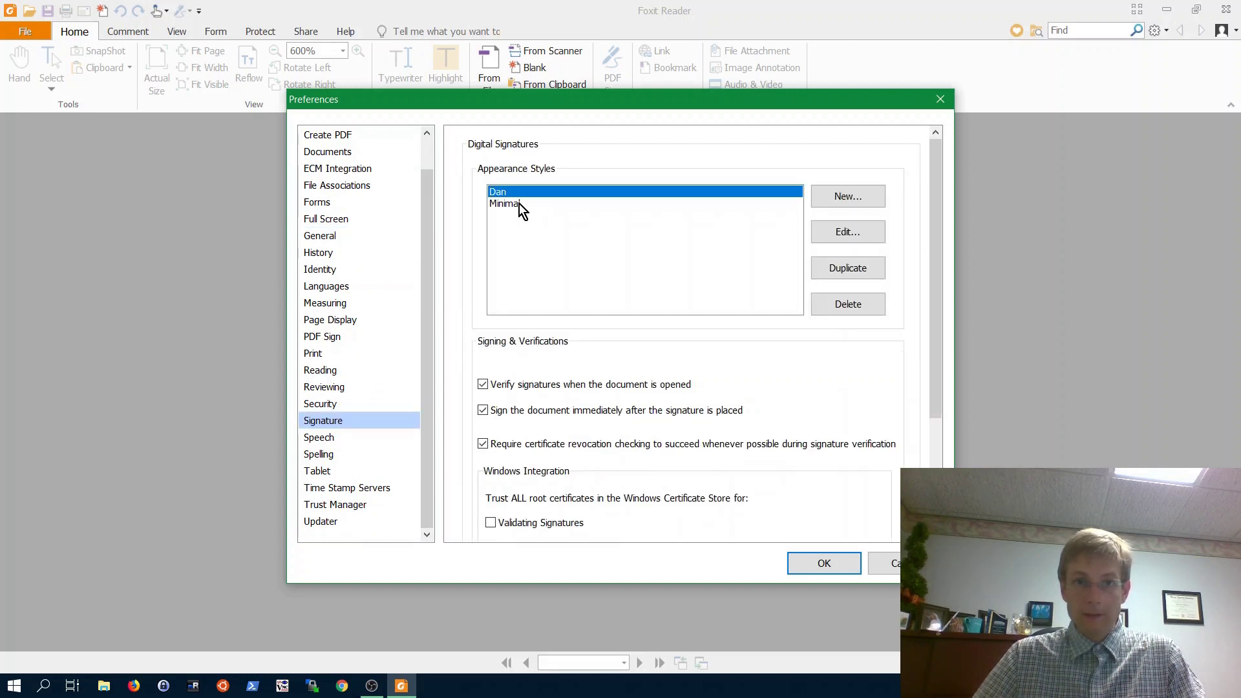
left_click(839, 195)
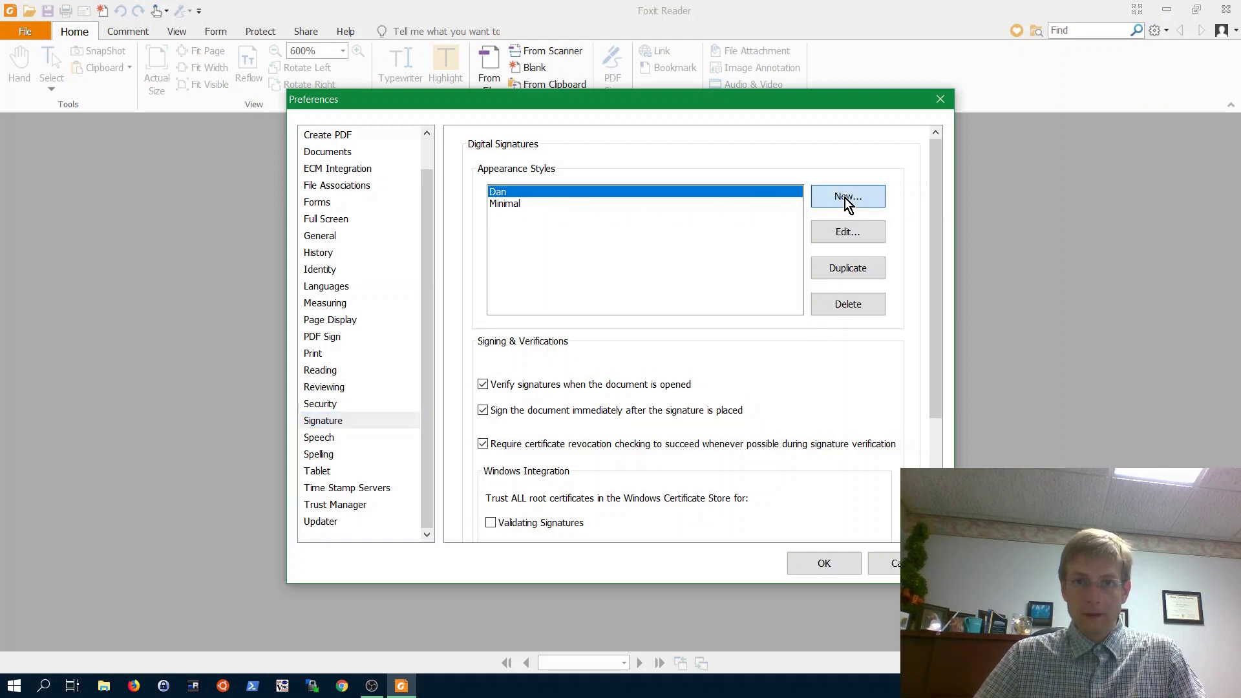
left_click(847, 198)
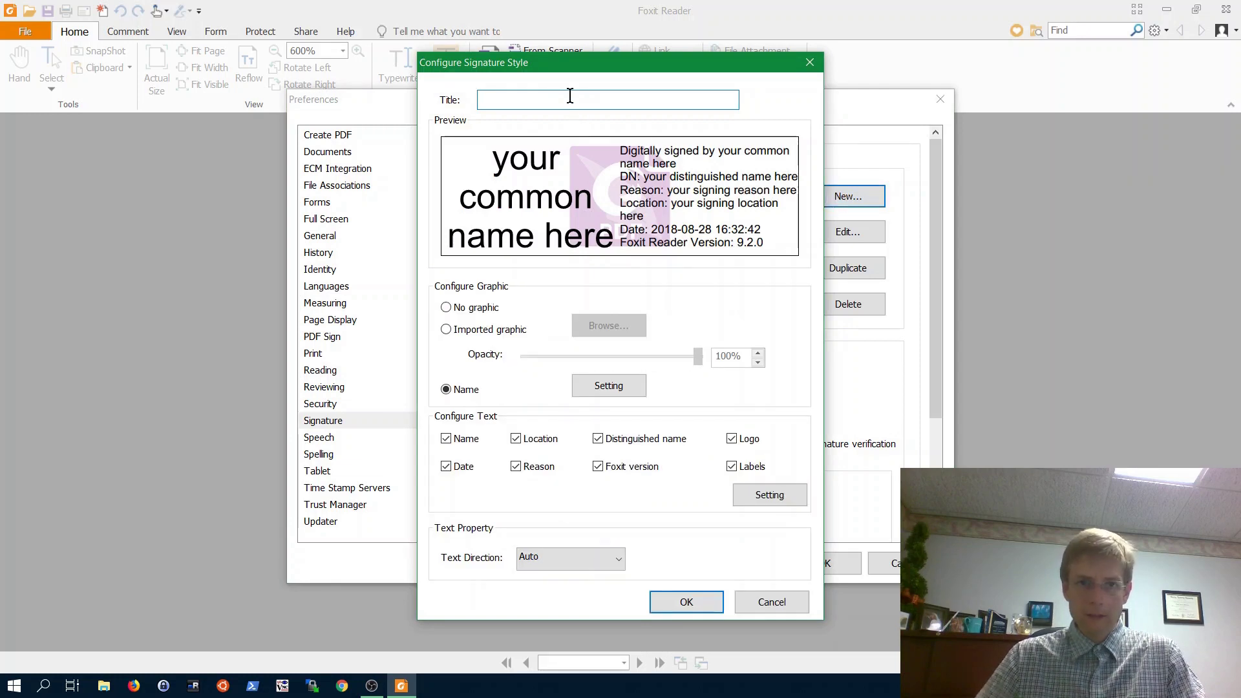
- Title the style 'Joe' and import joe signature picture.png as its graphic
type("Joe")
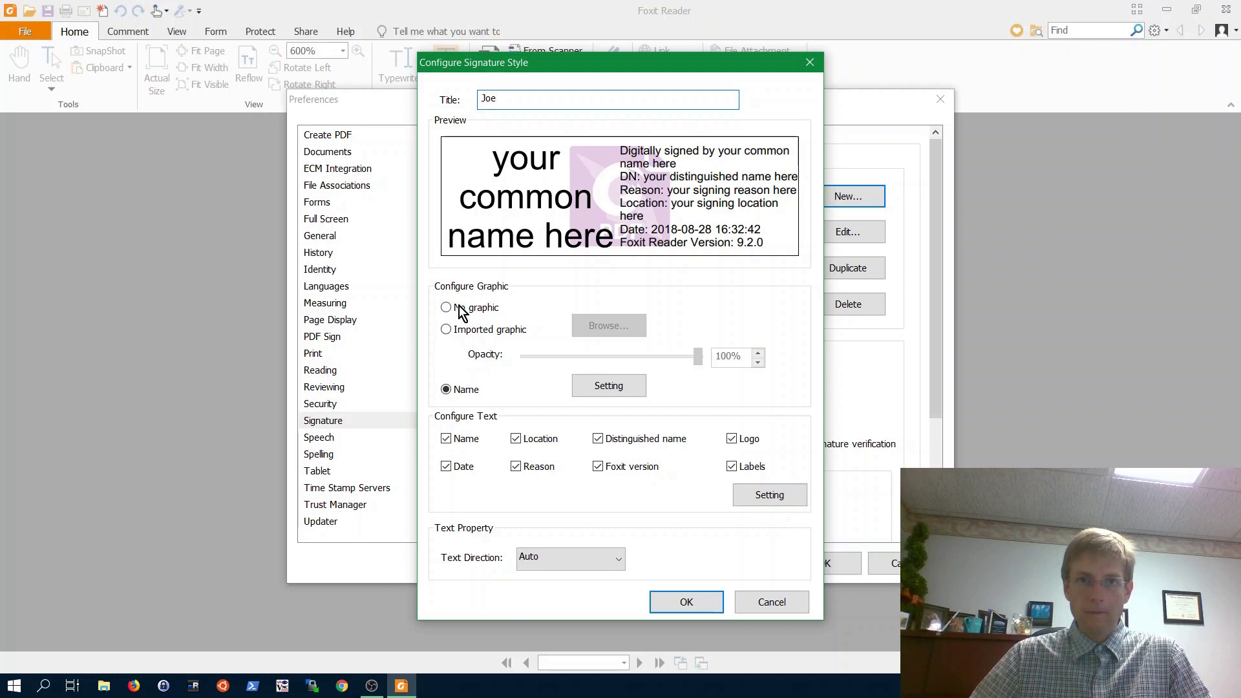
left_click(446, 331)
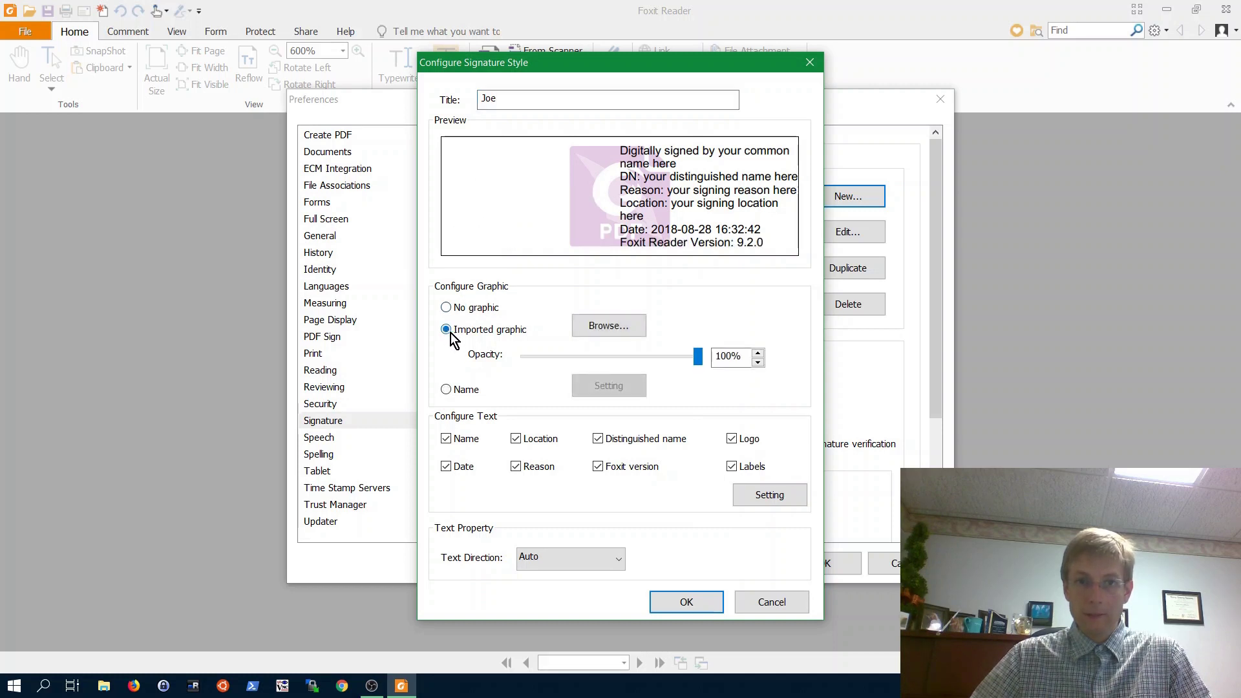
left_click(618, 329)
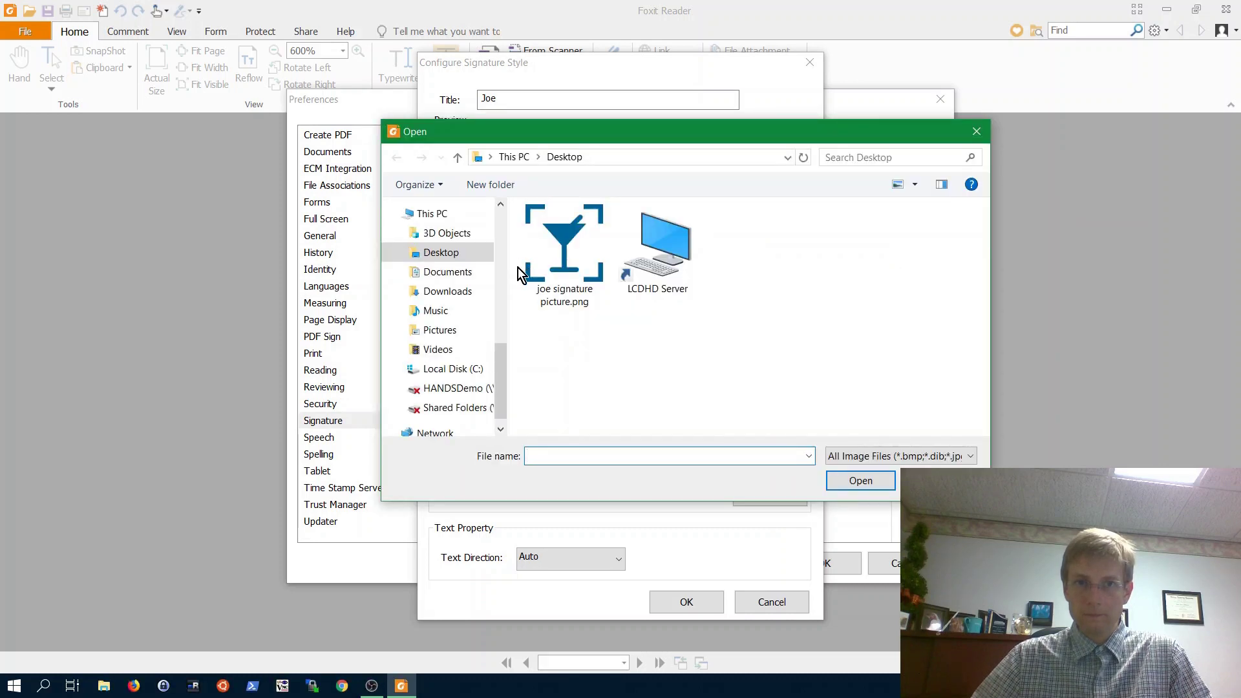
left_click(563, 263)
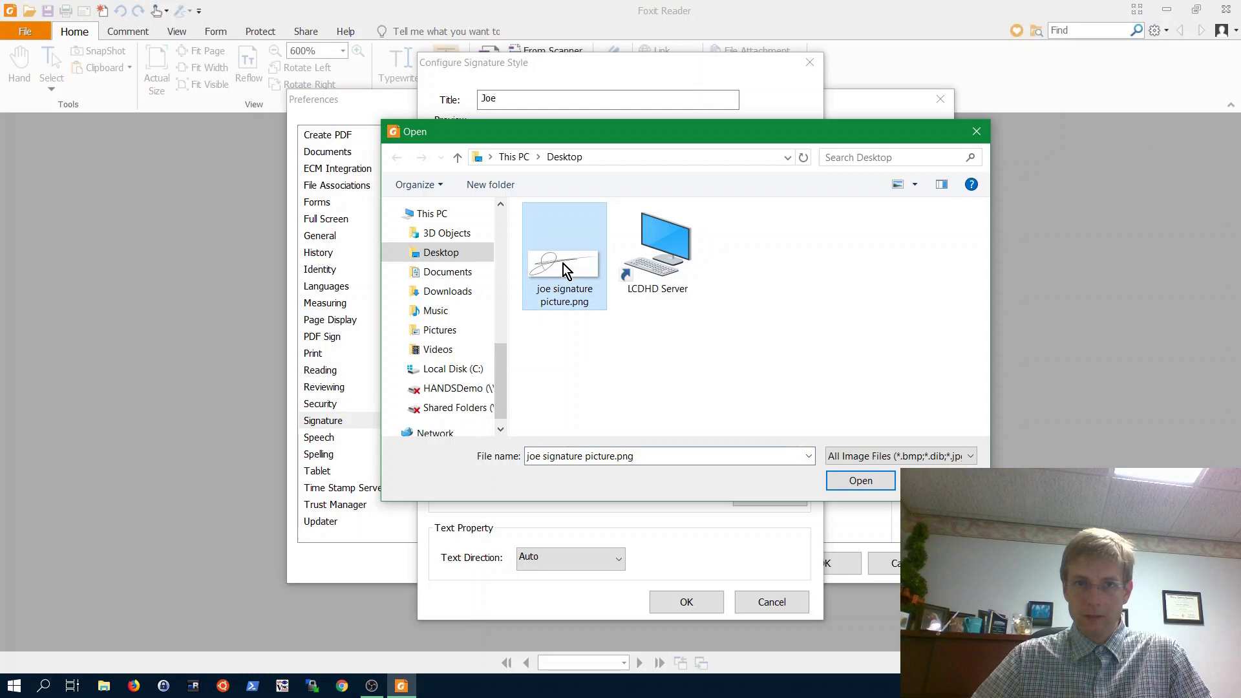
left_click(864, 480)
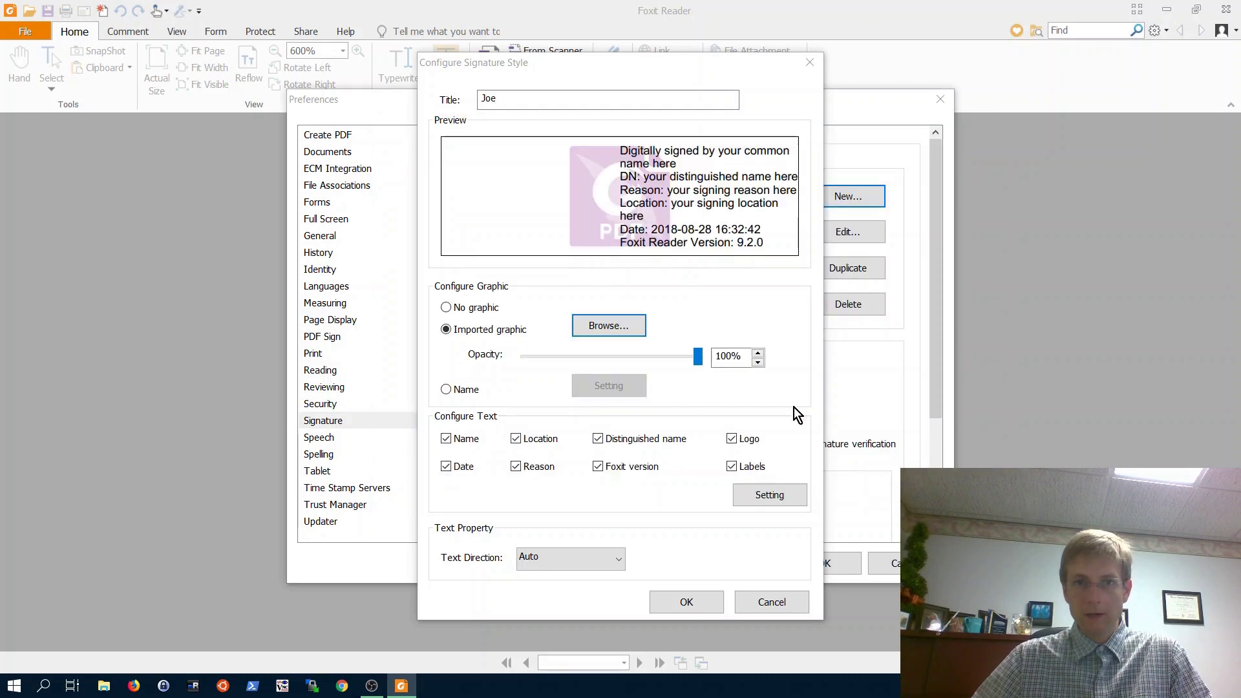
- Hide Location, Reason, Distinguished name, Foxit version and Logo, then save the style
left_click(517, 441)
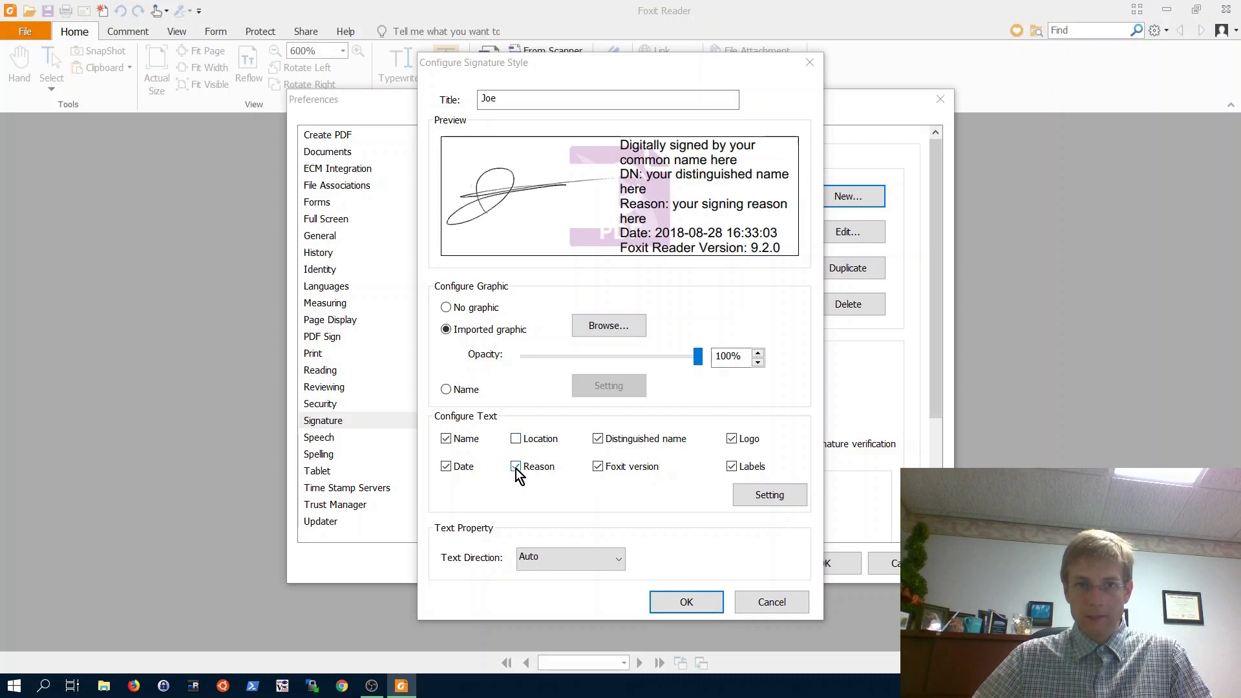
left_click(517, 467)
left_click(597, 438)
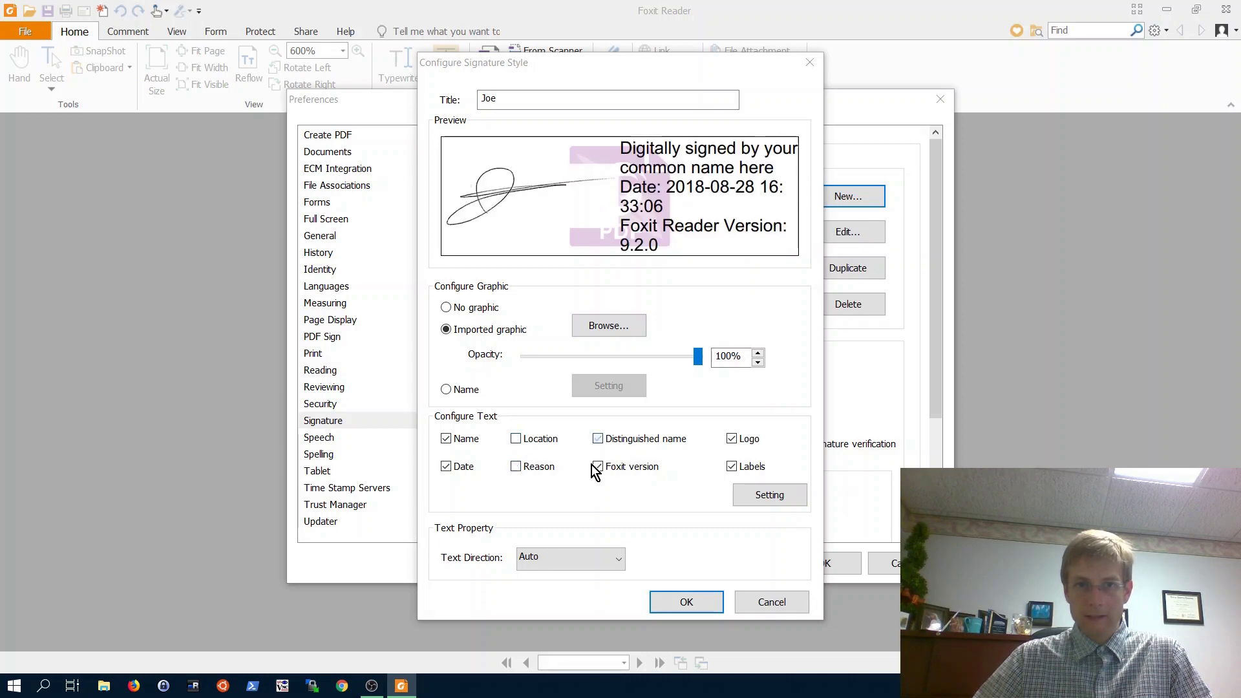
left_click(598, 467)
left_click(731, 439)
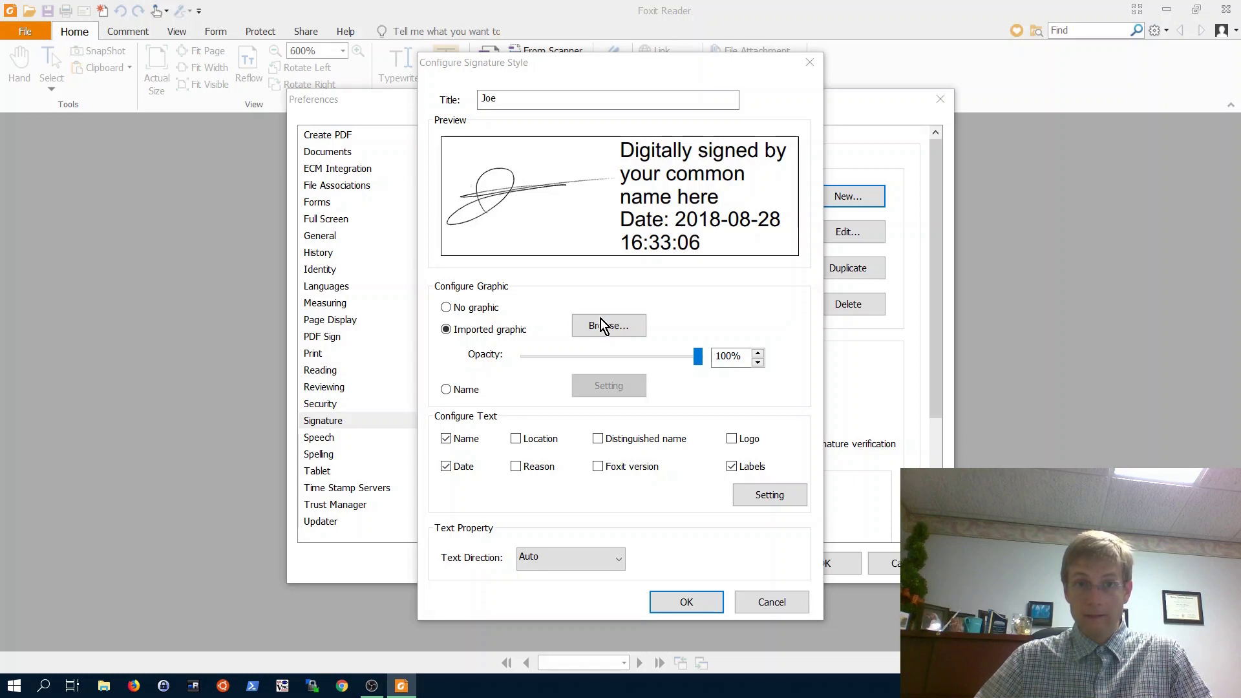
left_click(700, 603)
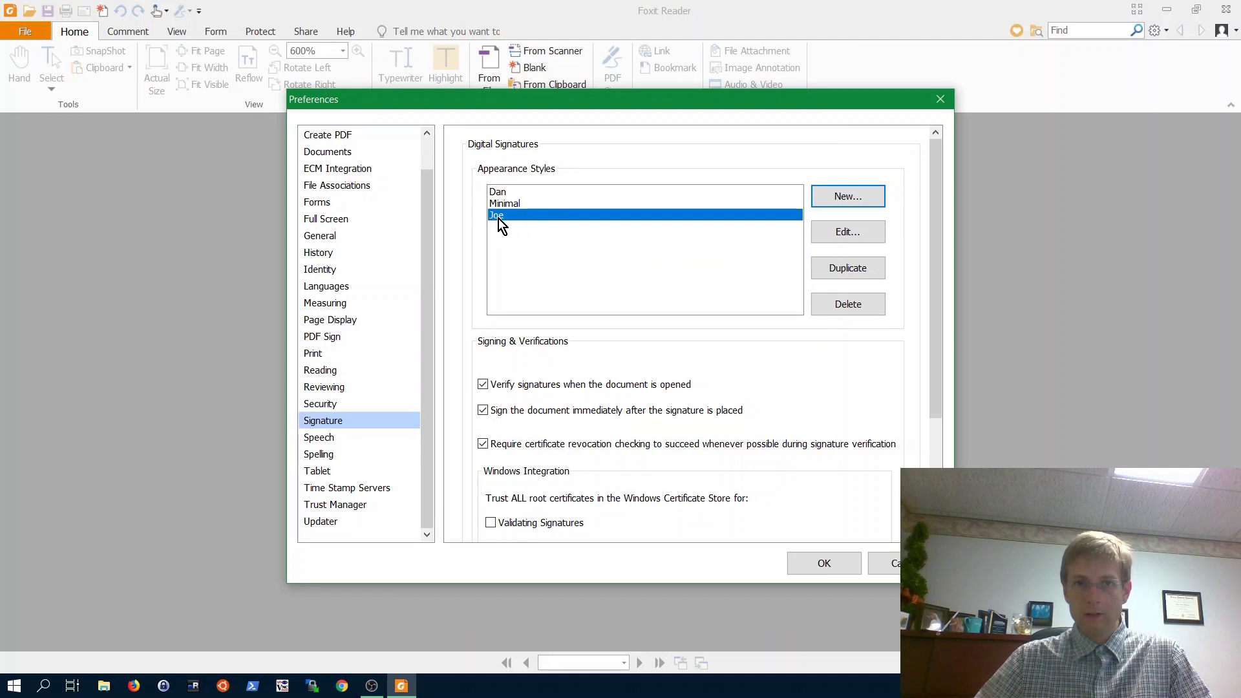
- Apply preferences and start a new digital ID stored as a PKCS#12 file
left_click(813, 565)
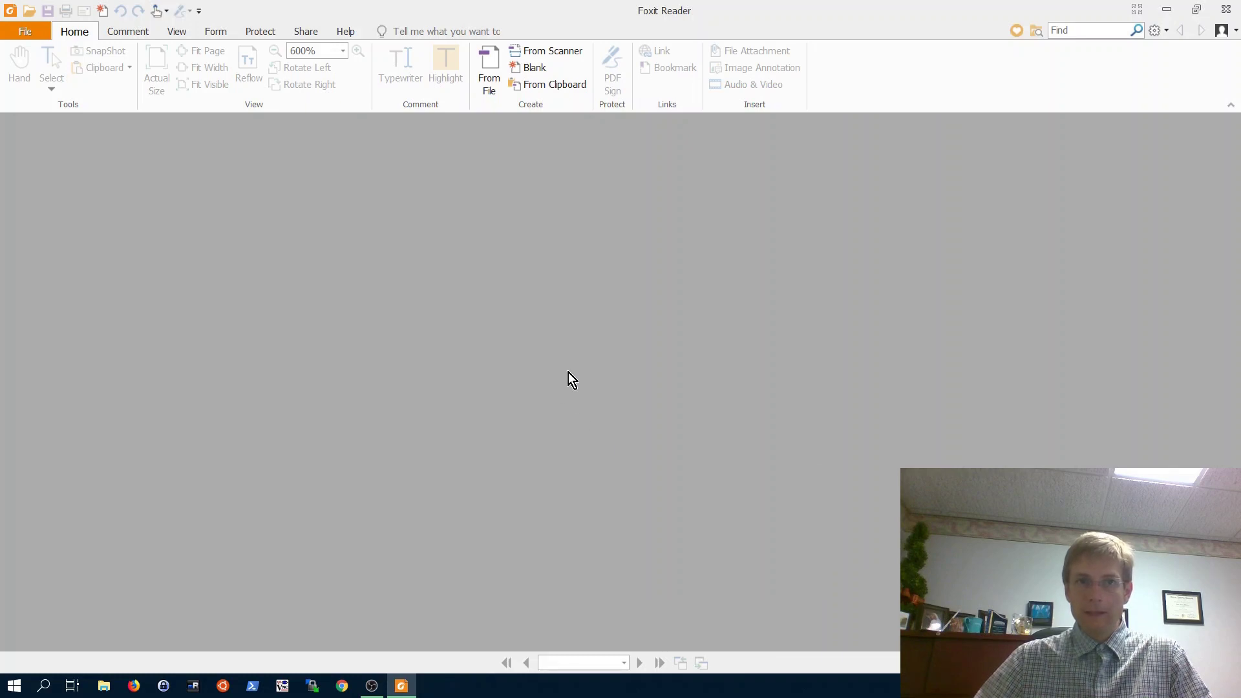
left_click(270, 30)
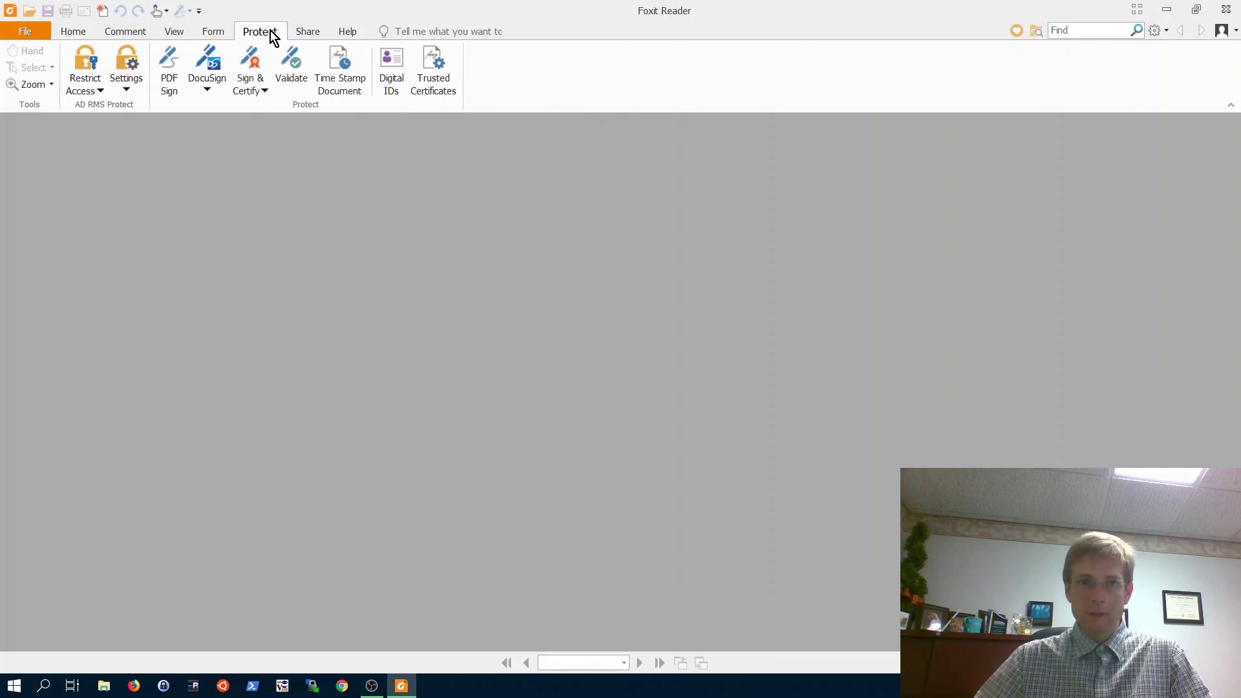
left_click(392, 68)
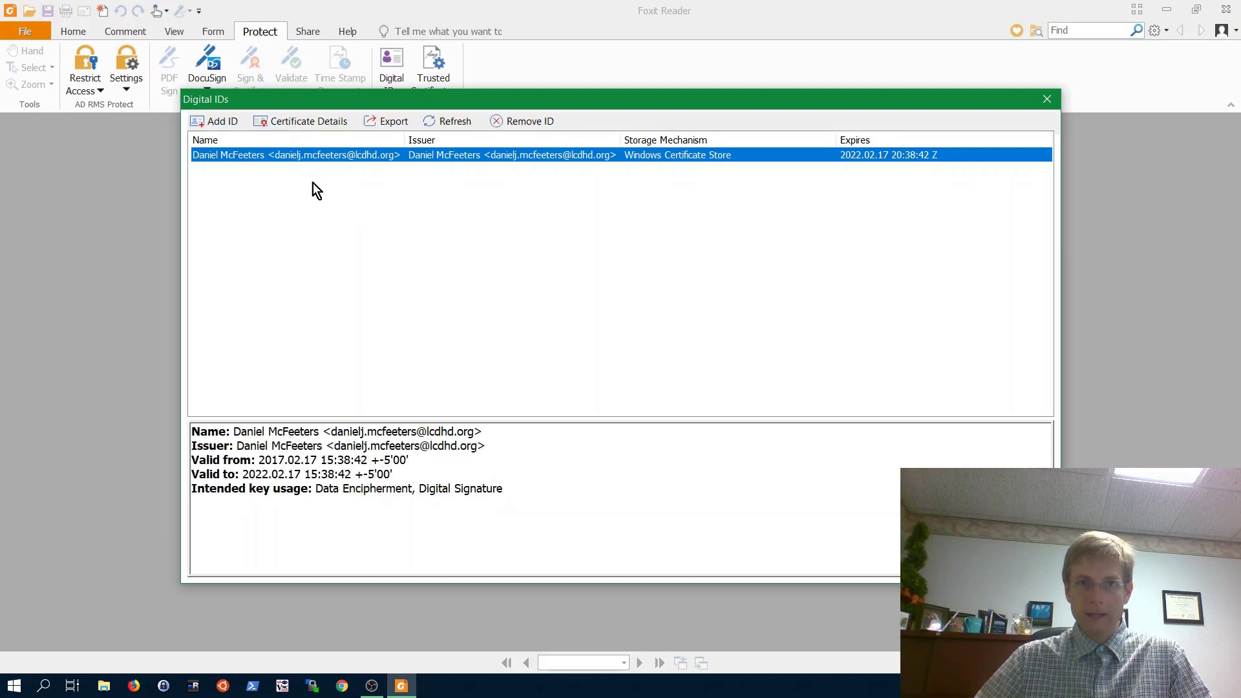
left_click(223, 122)
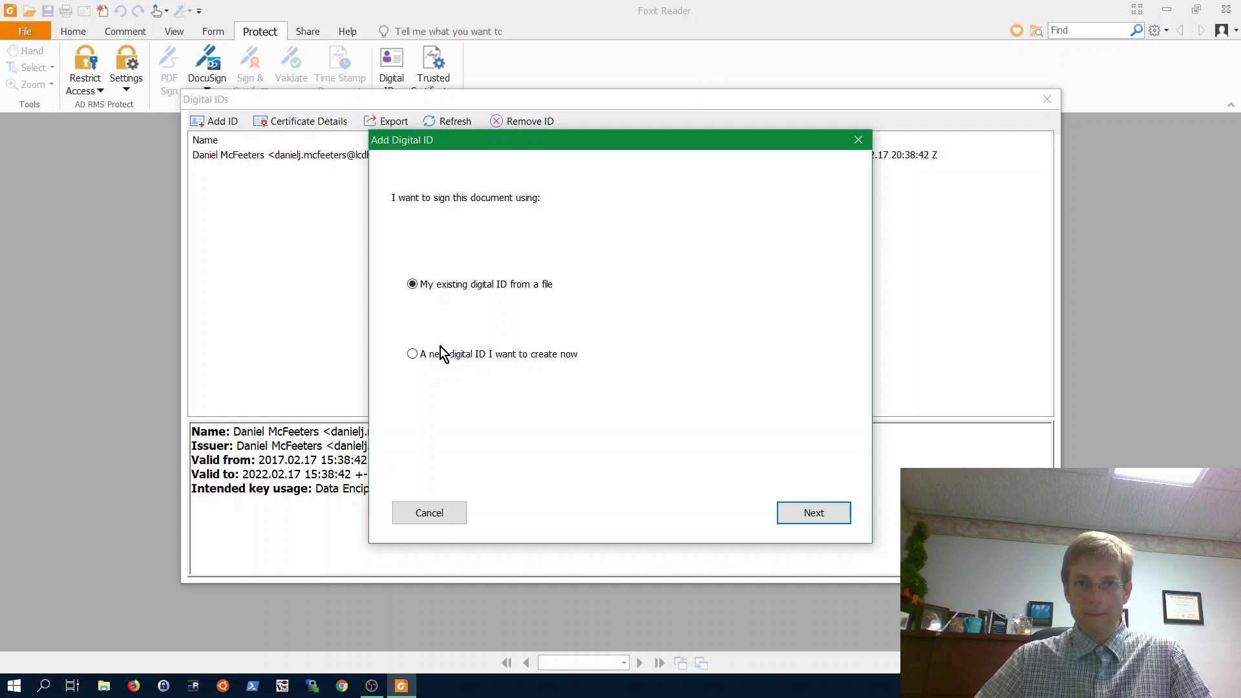
left_click(828, 514)
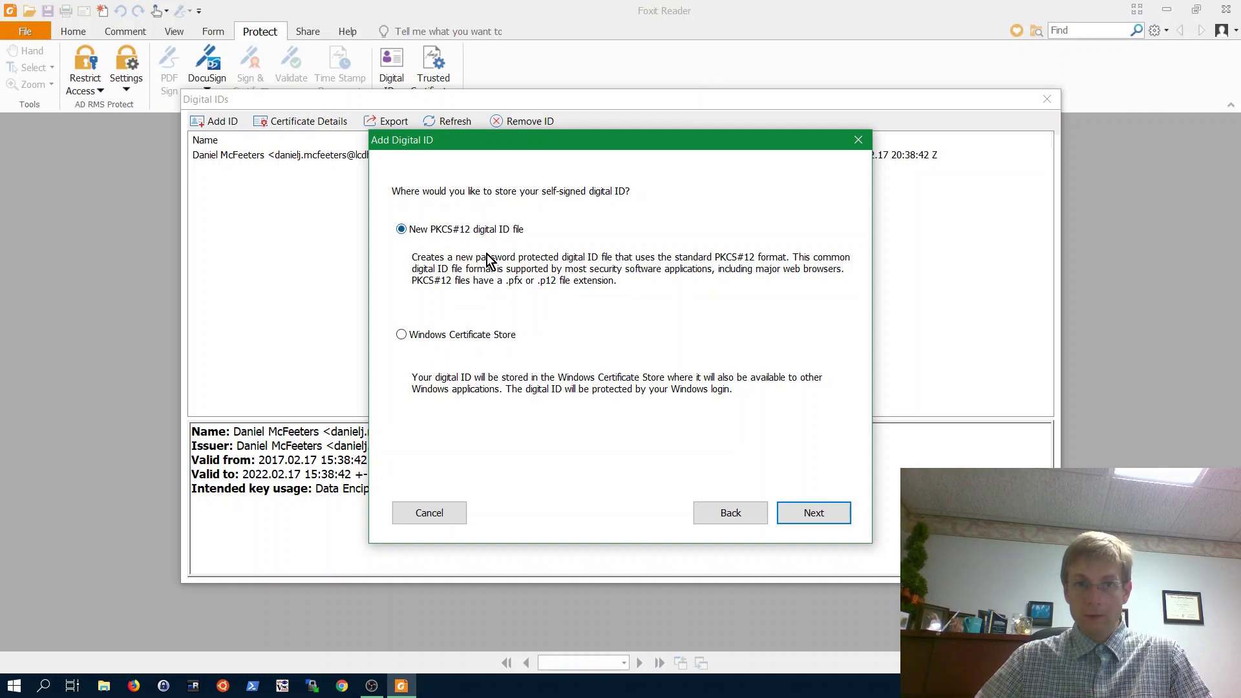
left_click(803, 514)
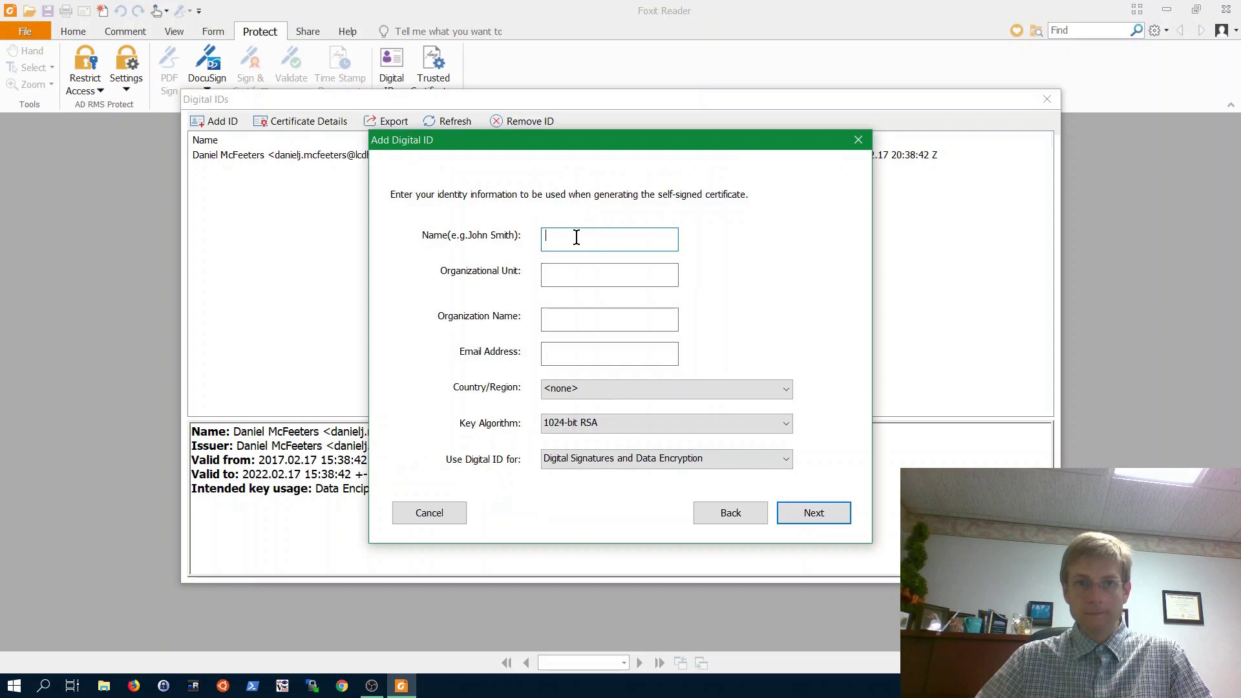
- Enter the signer's full name and e-mail address for the new digital ID
type("Jo")
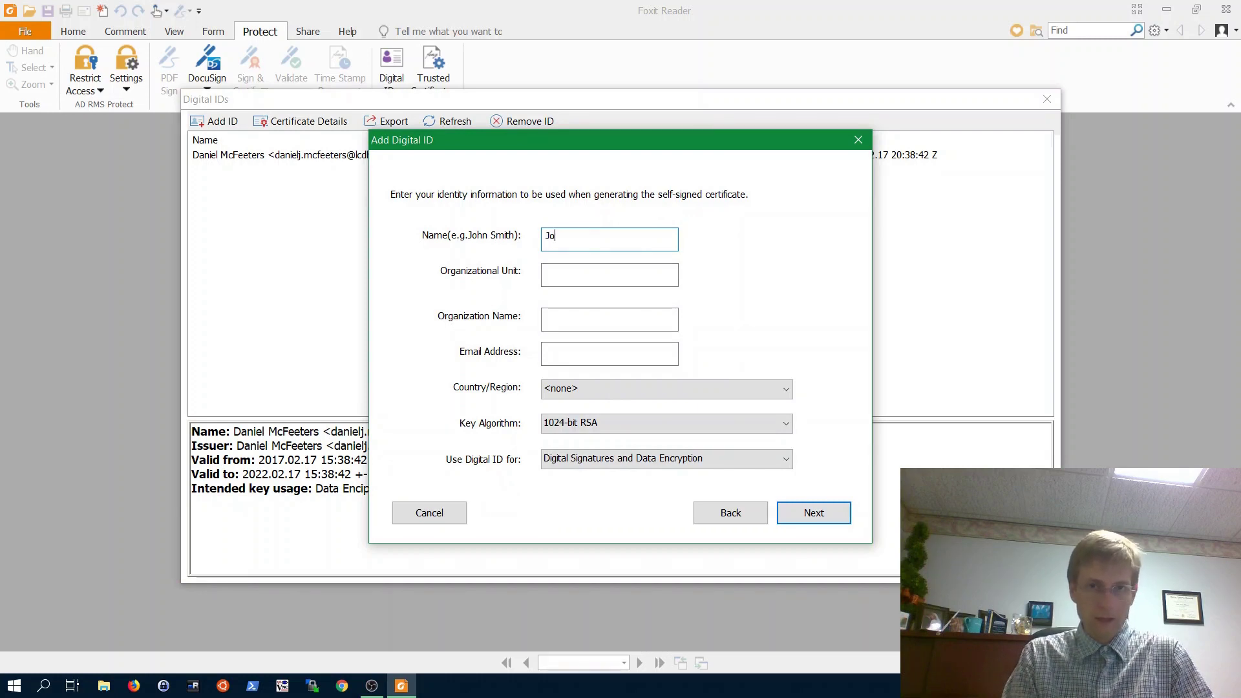
type("e")
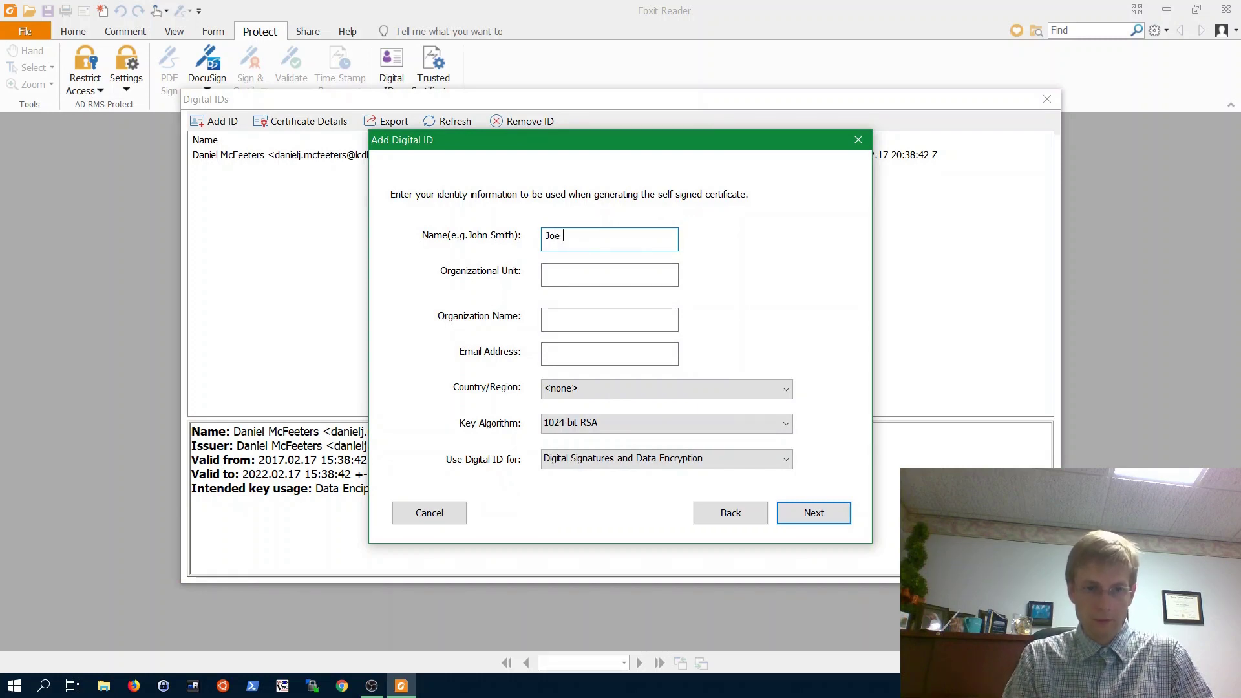
type(" B Smith")
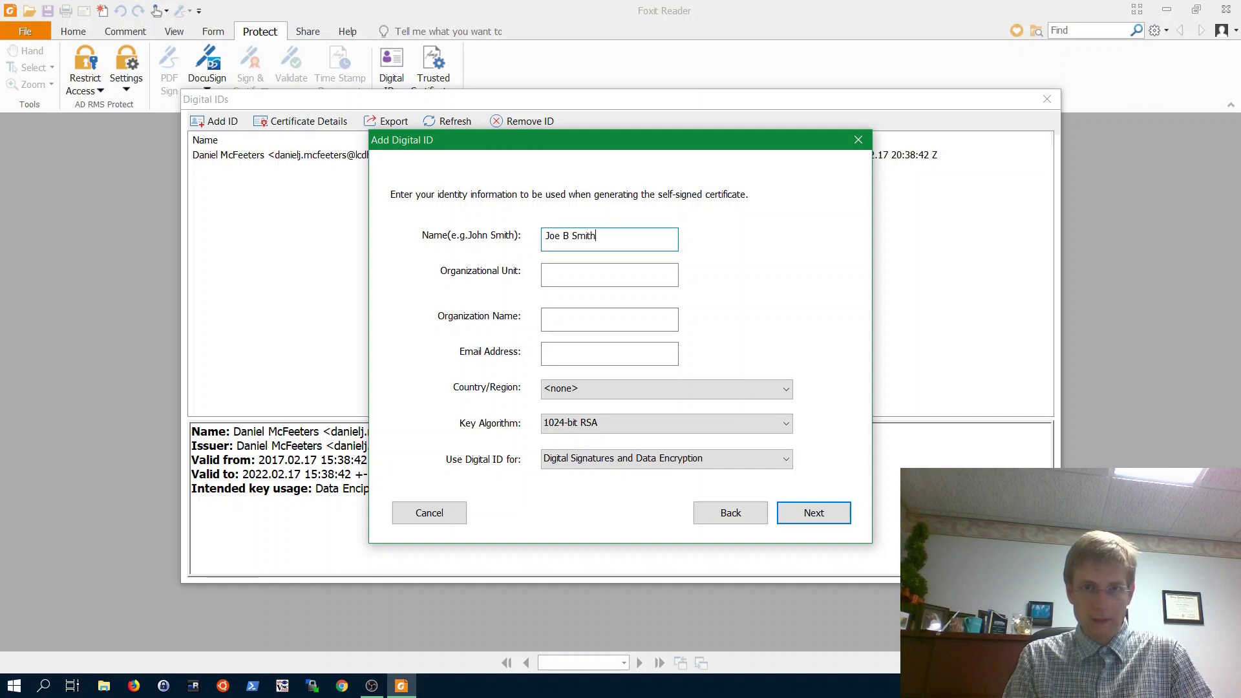
left_click(557, 272)
left_click(559, 352)
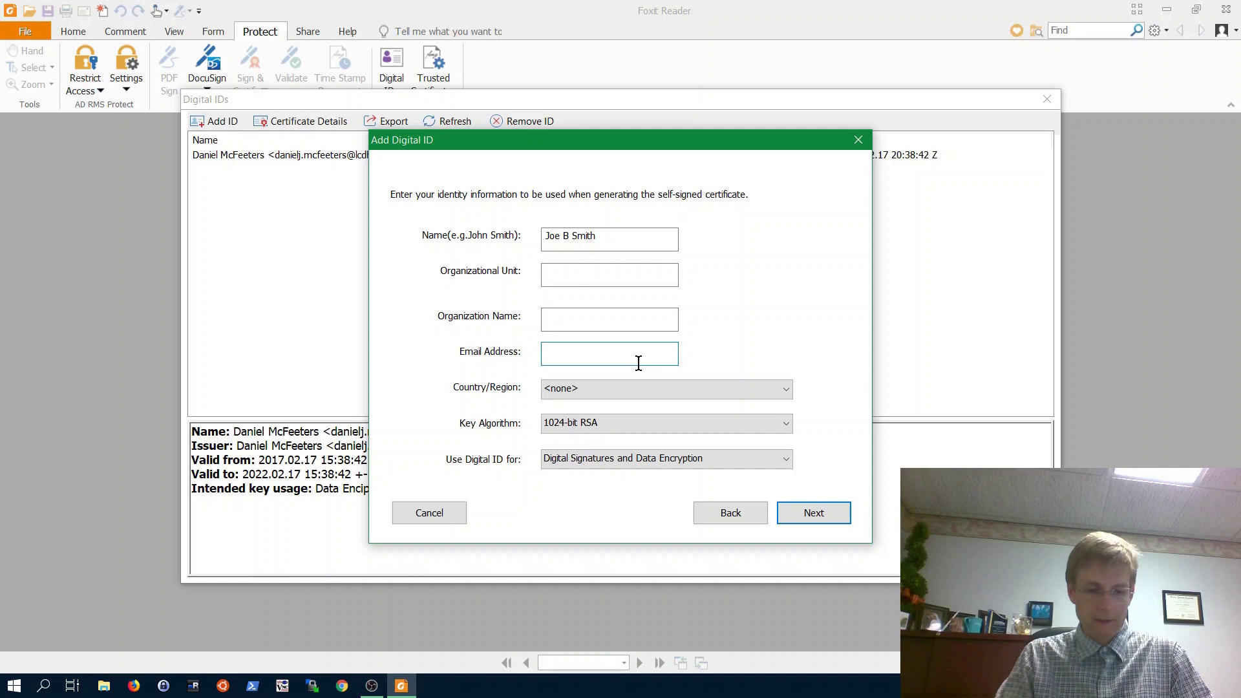
type("joe@exam")
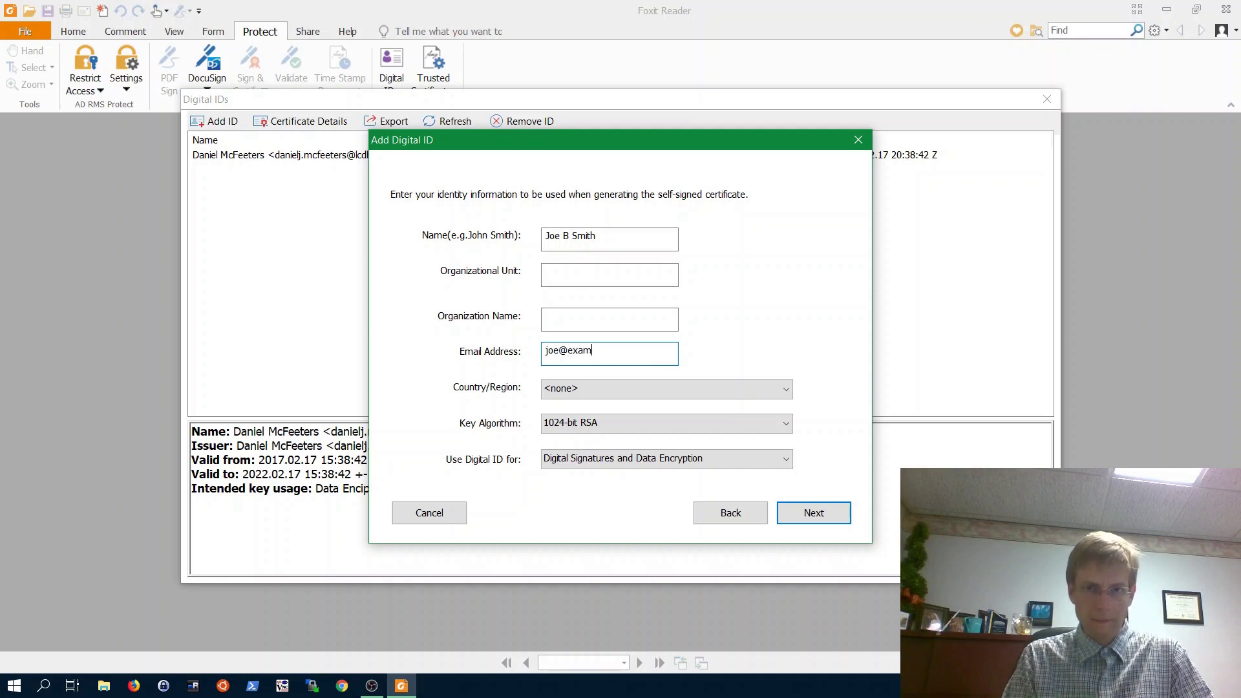
type("ple.com")
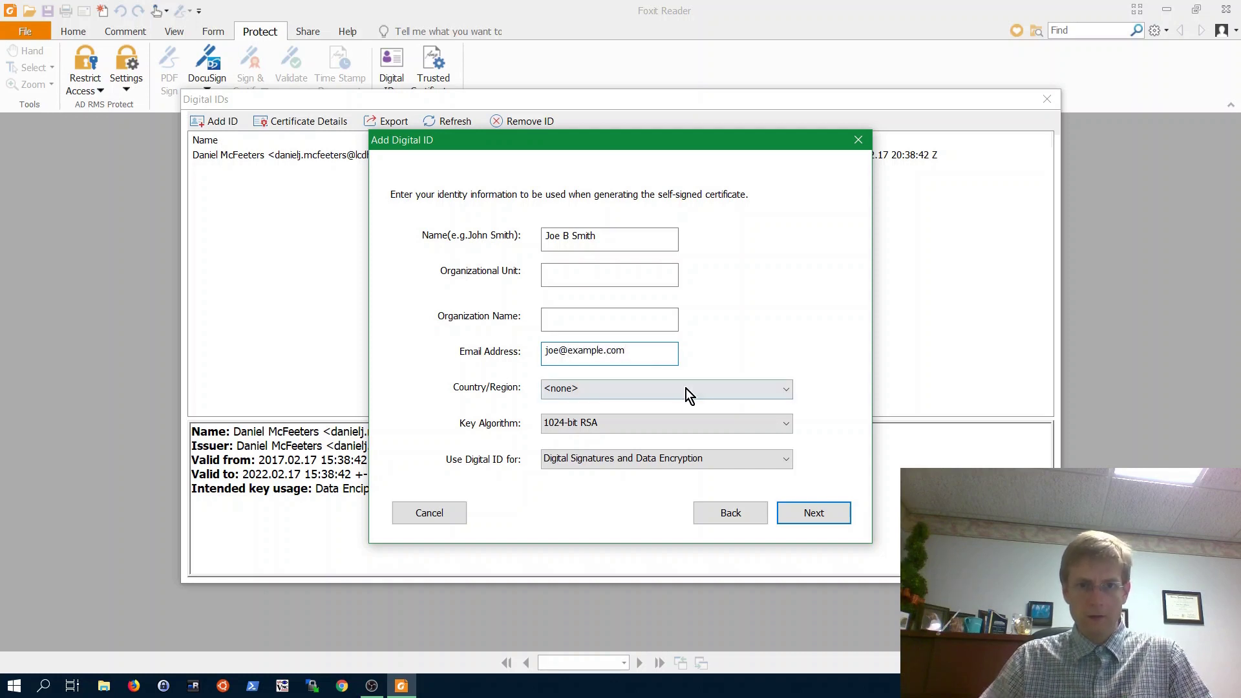
left_click(813, 512)
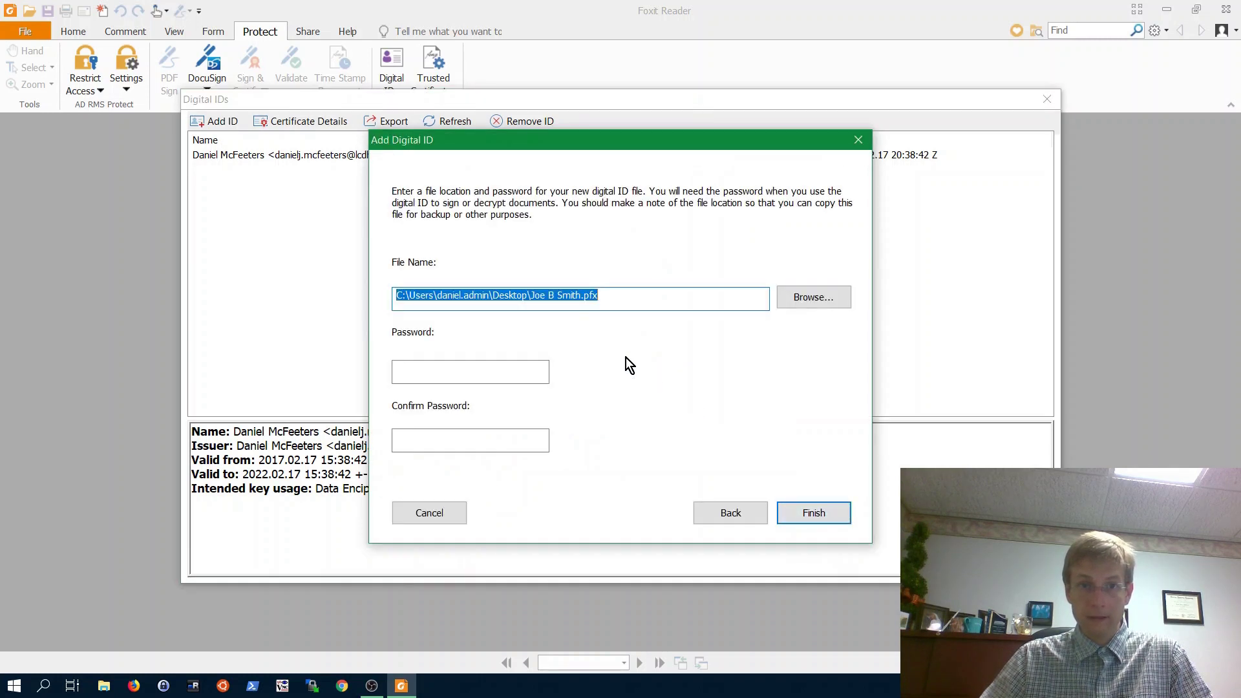
- Check that the .pfx file path points to the Desktop
left_click(536, 296)
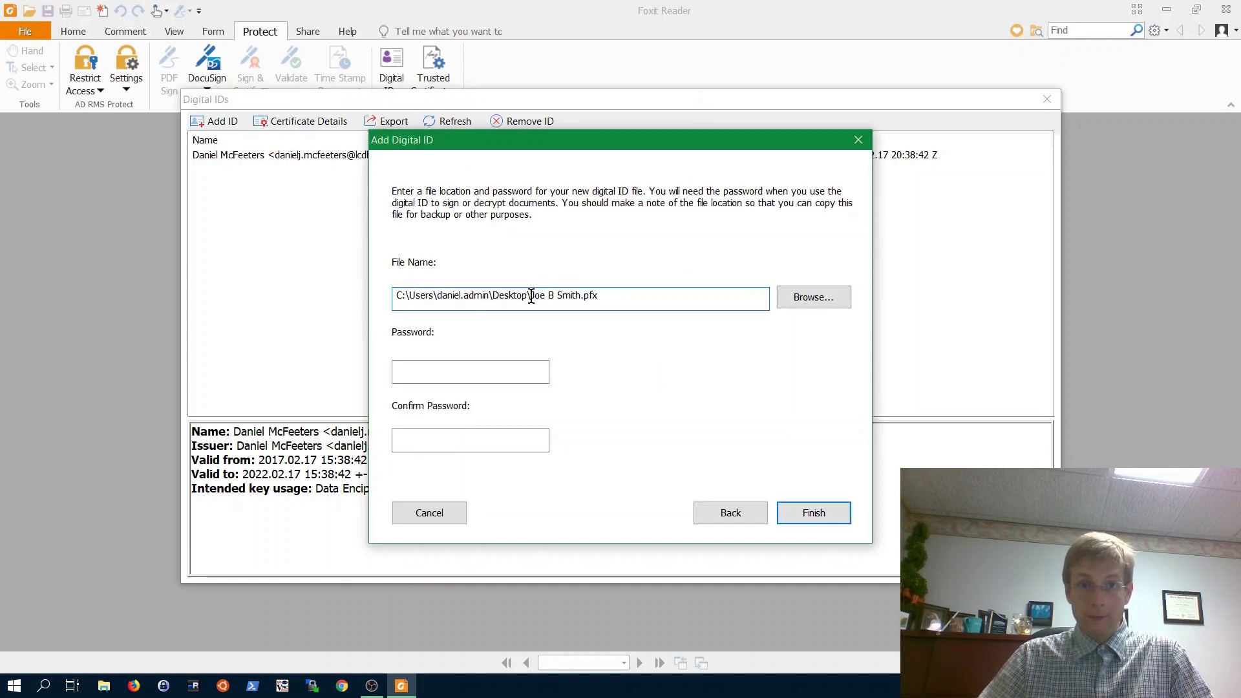
left_click_drag(530, 295, 607, 297)
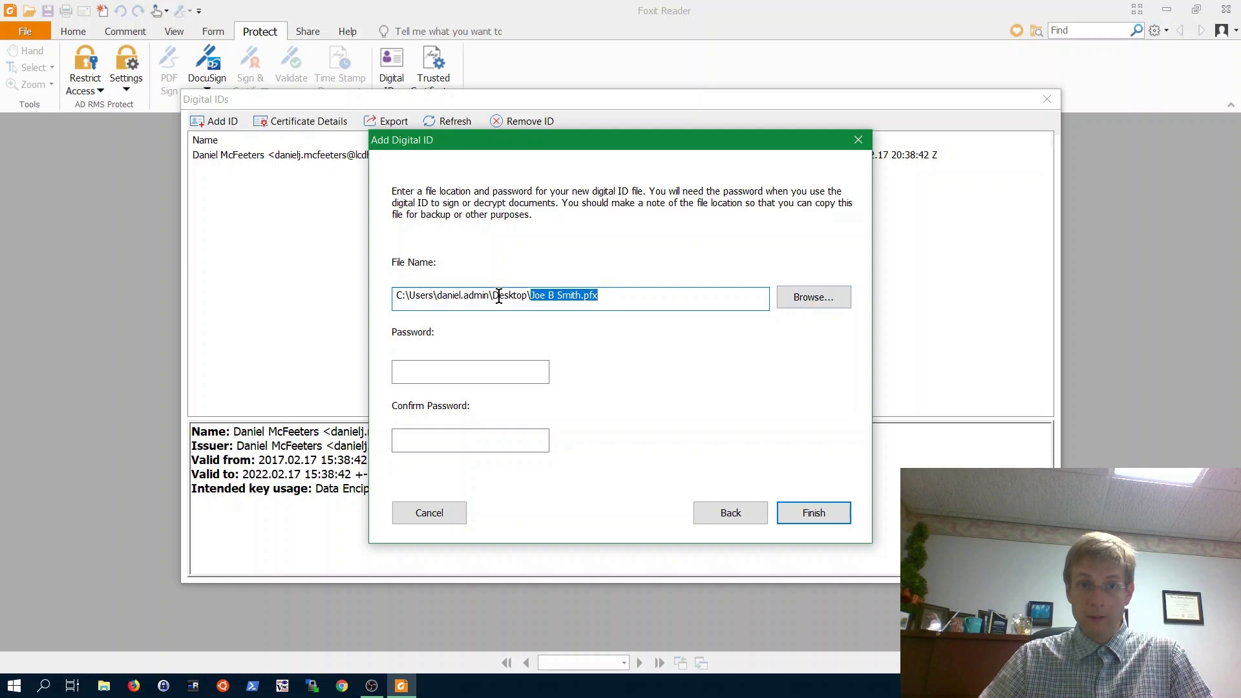
left_click_drag(493, 295, 639, 295)
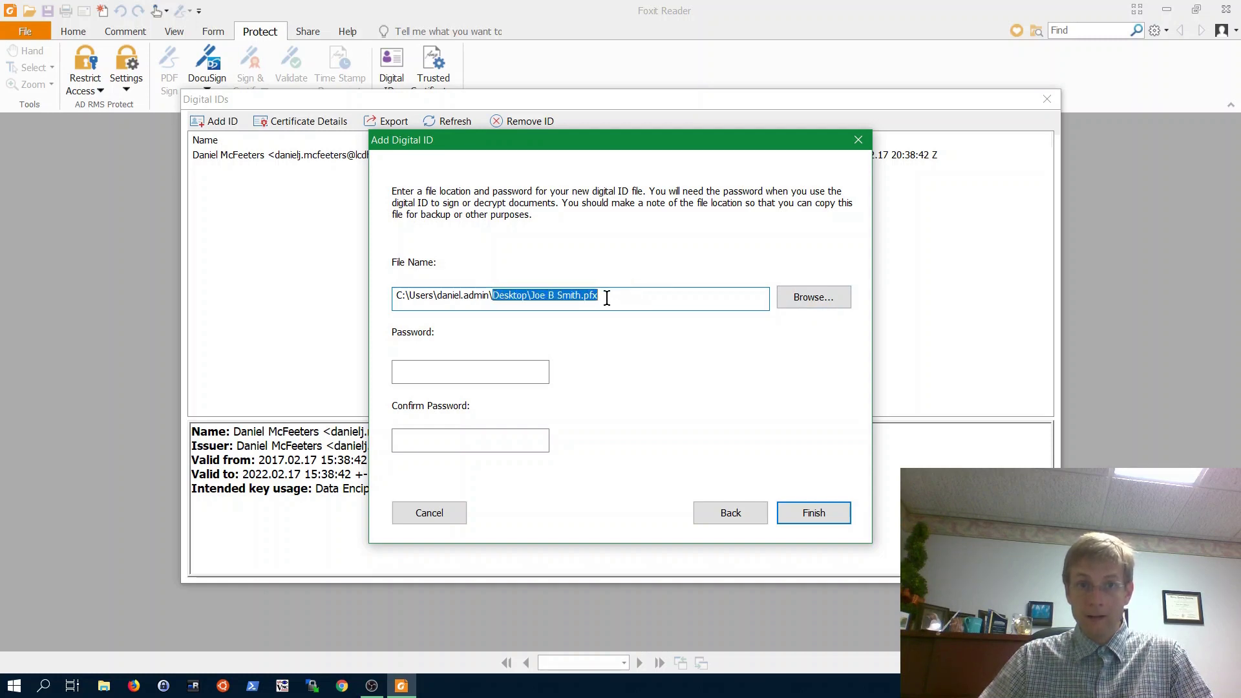
left_click(611, 295)
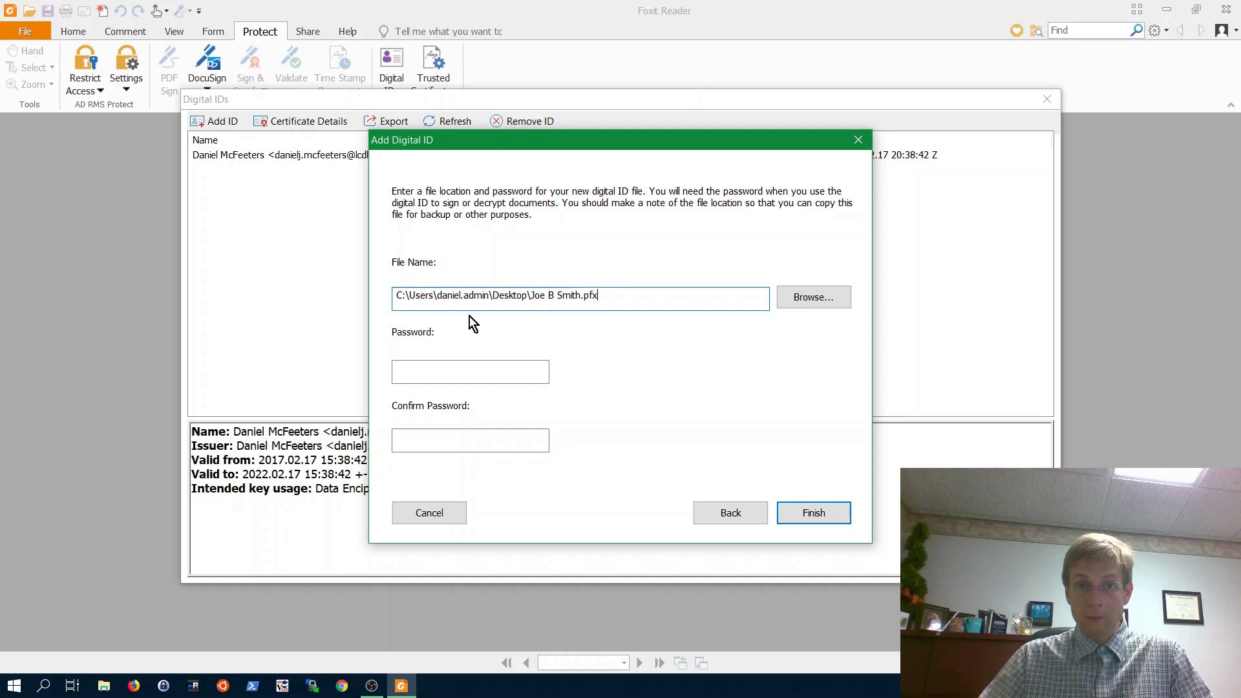
- Set and confirm the digital ID password, finish the wizard, and close Digital IDs
left_click(478, 373)
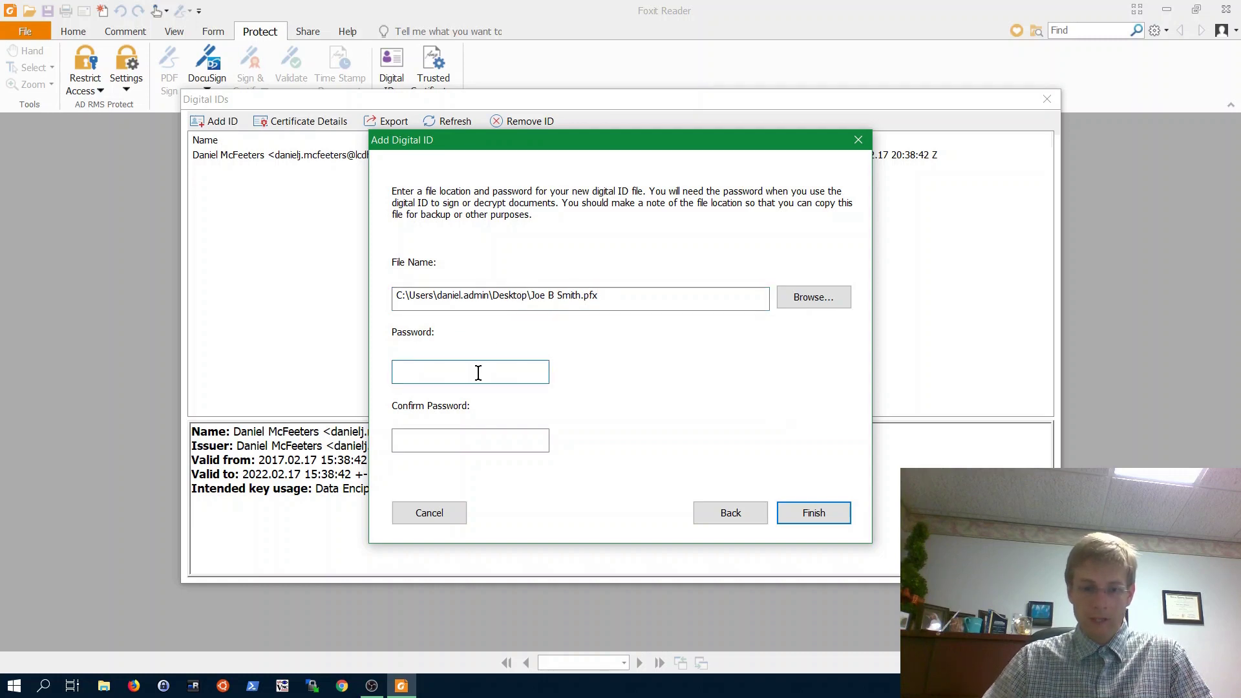
type("********")
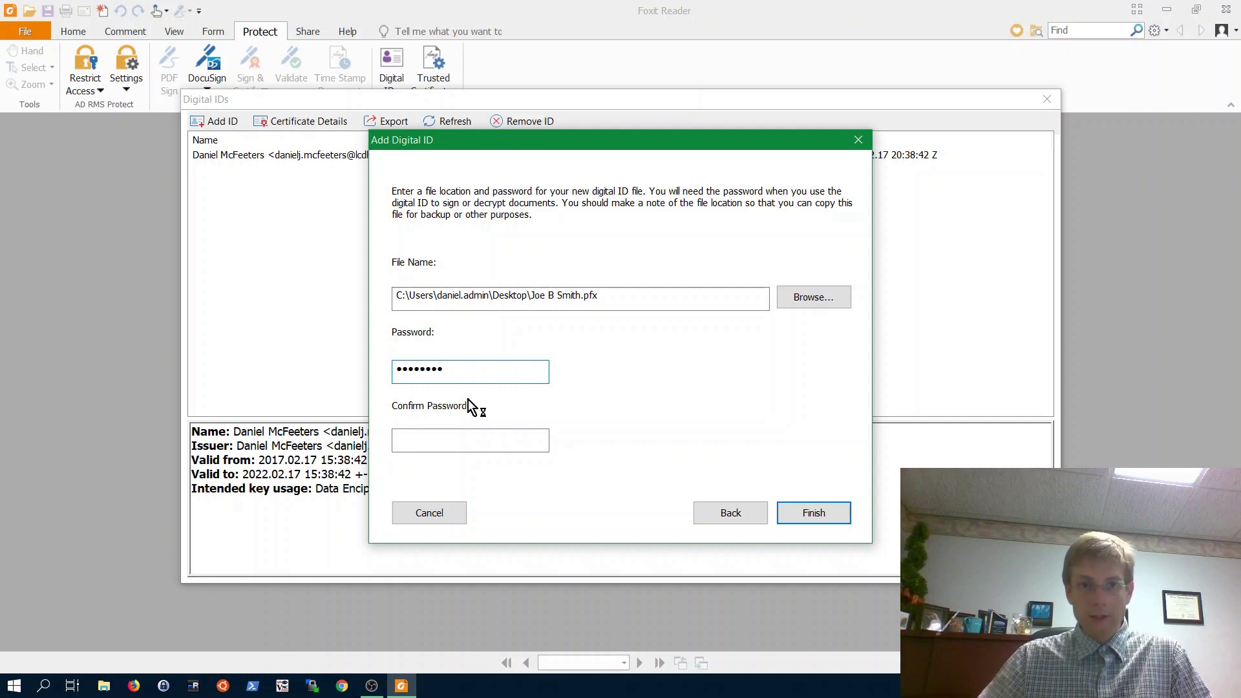
mouse_move(452, 367)
left_mouse_down()
mouse_move(382, 367)
mouse_move(460, 367)
left_mouse_up()
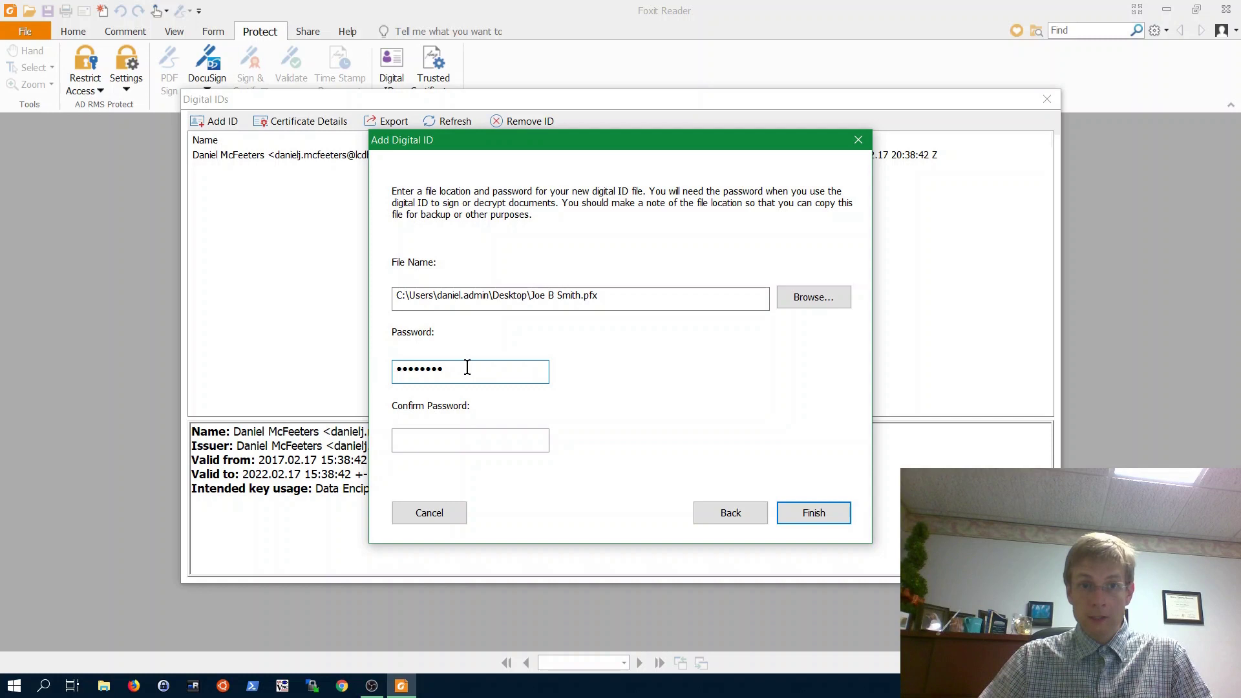
left_click(466, 442)
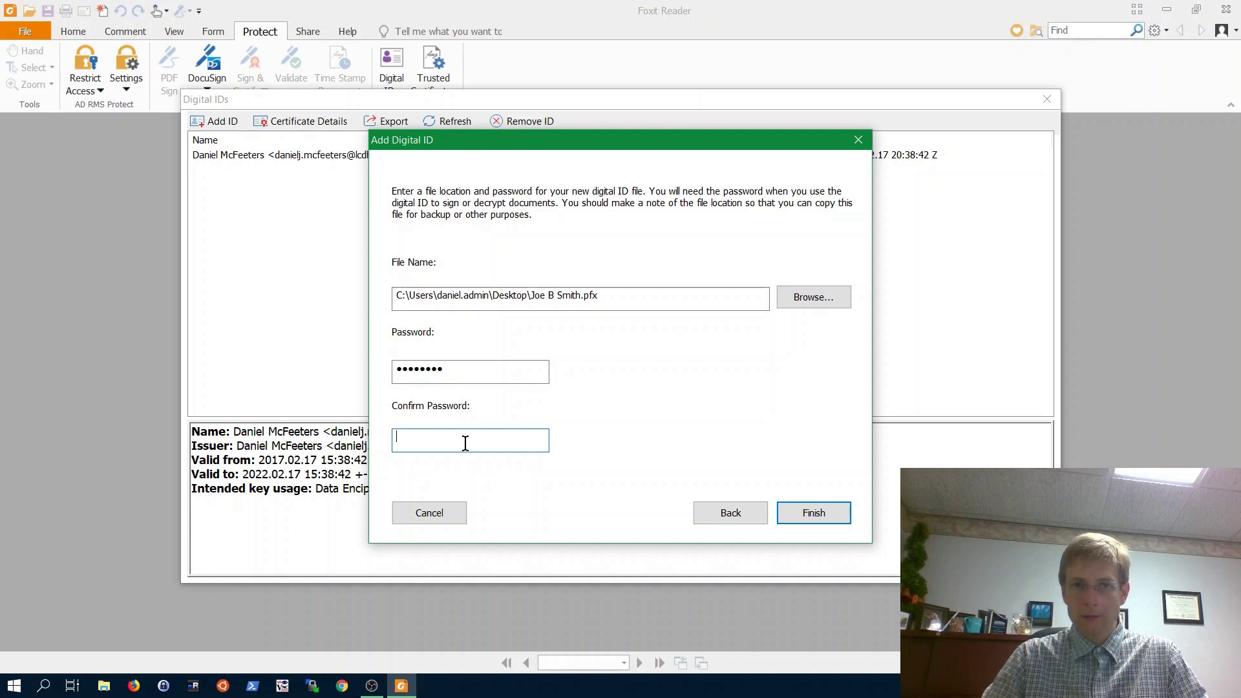
type("*****")
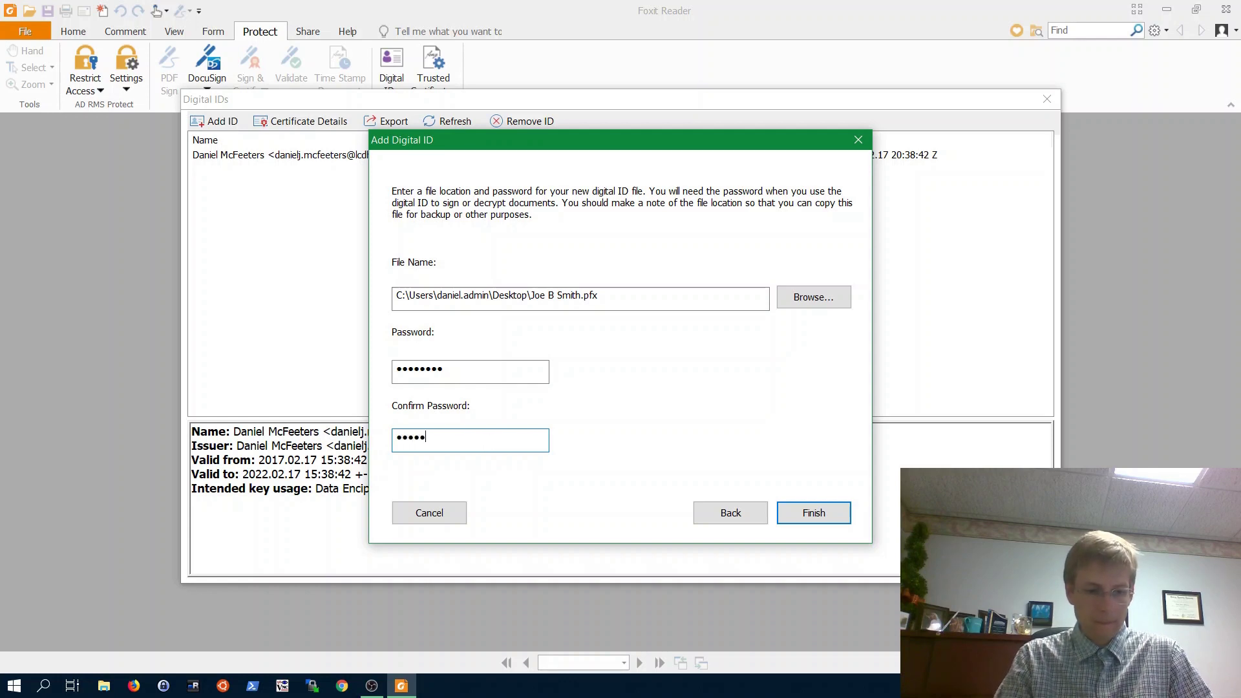
type("***")
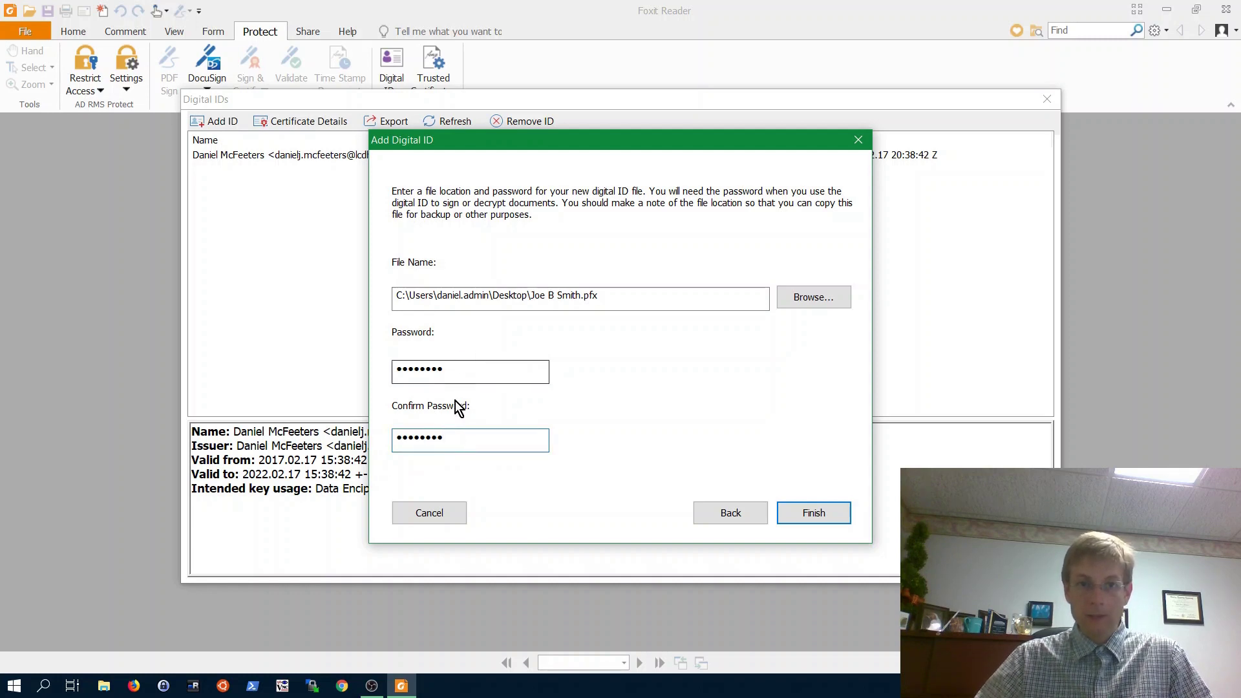
left_click_drag(452, 437, 397, 436)
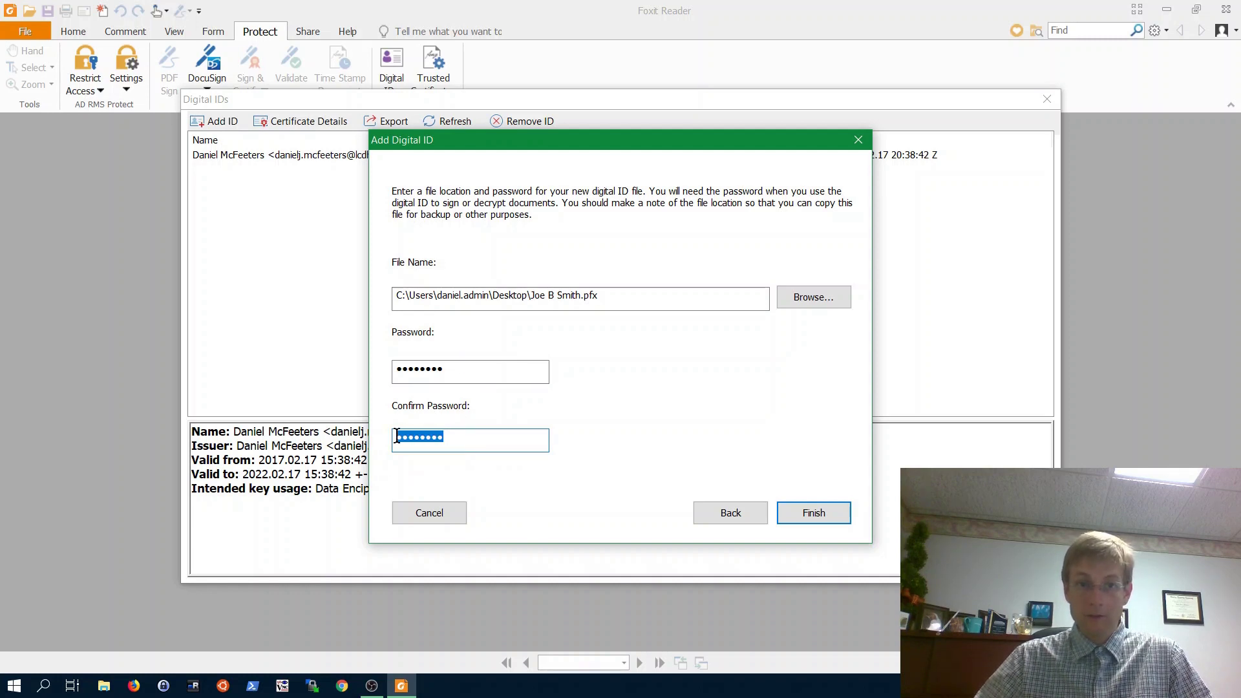
left_click(441, 437)
left_click(815, 517)
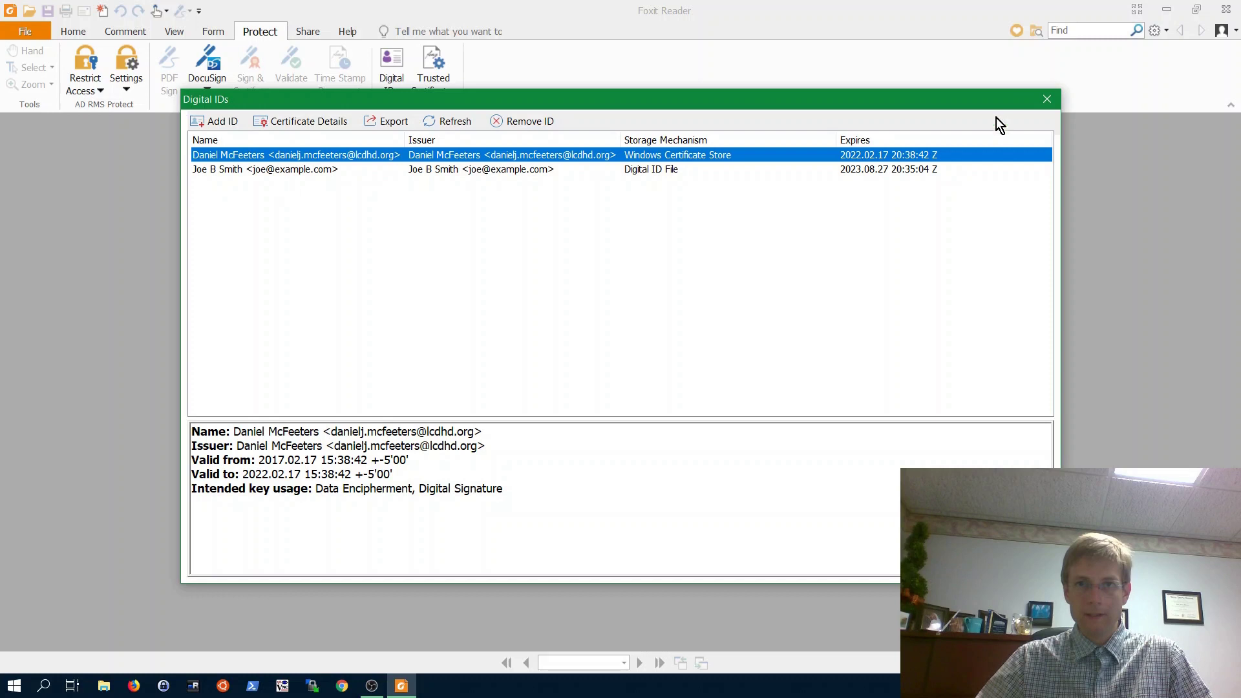
left_click(1046, 99)
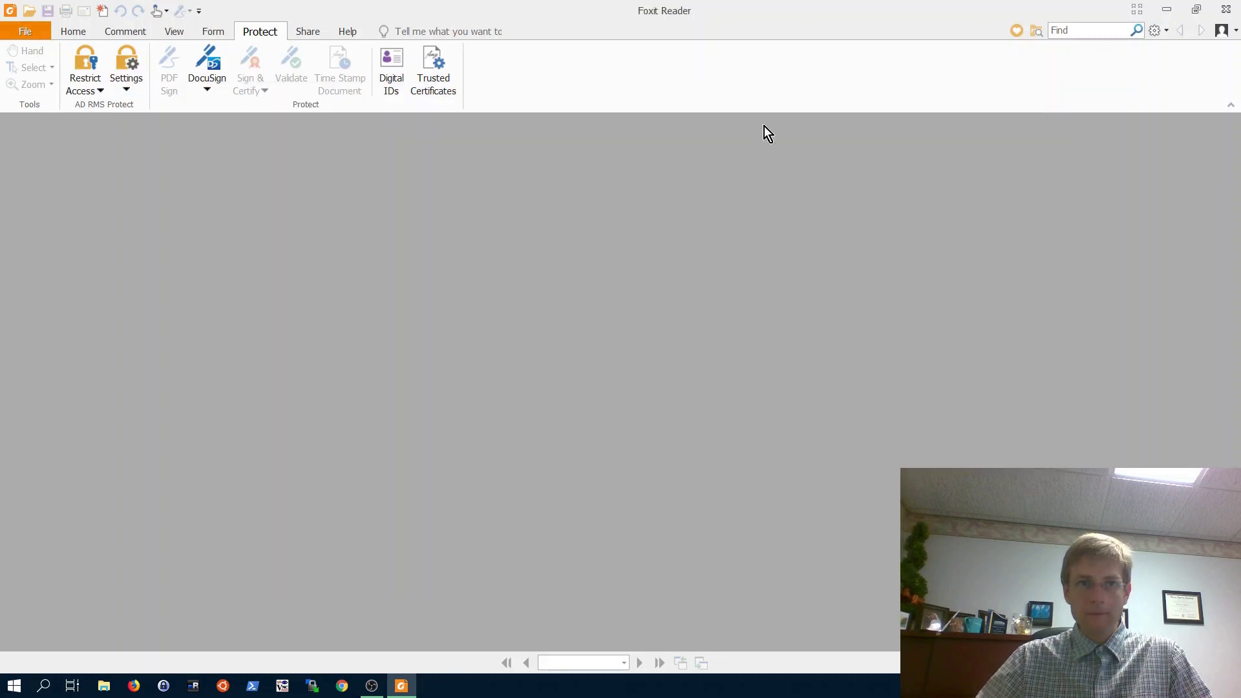
- From the desktop, view and close the 20180828155800946.pdf signature file, then open Blank Annual Evaluation Form.pdf
left_click(1165, 10)
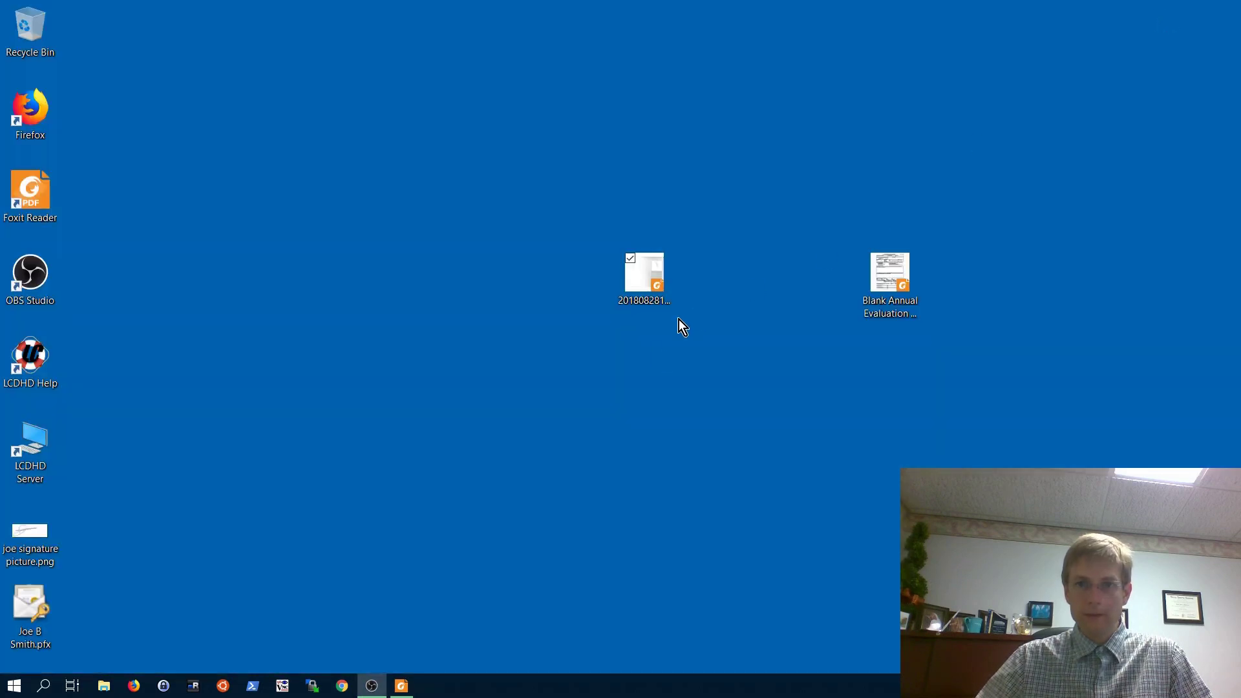
left_click(649, 276)
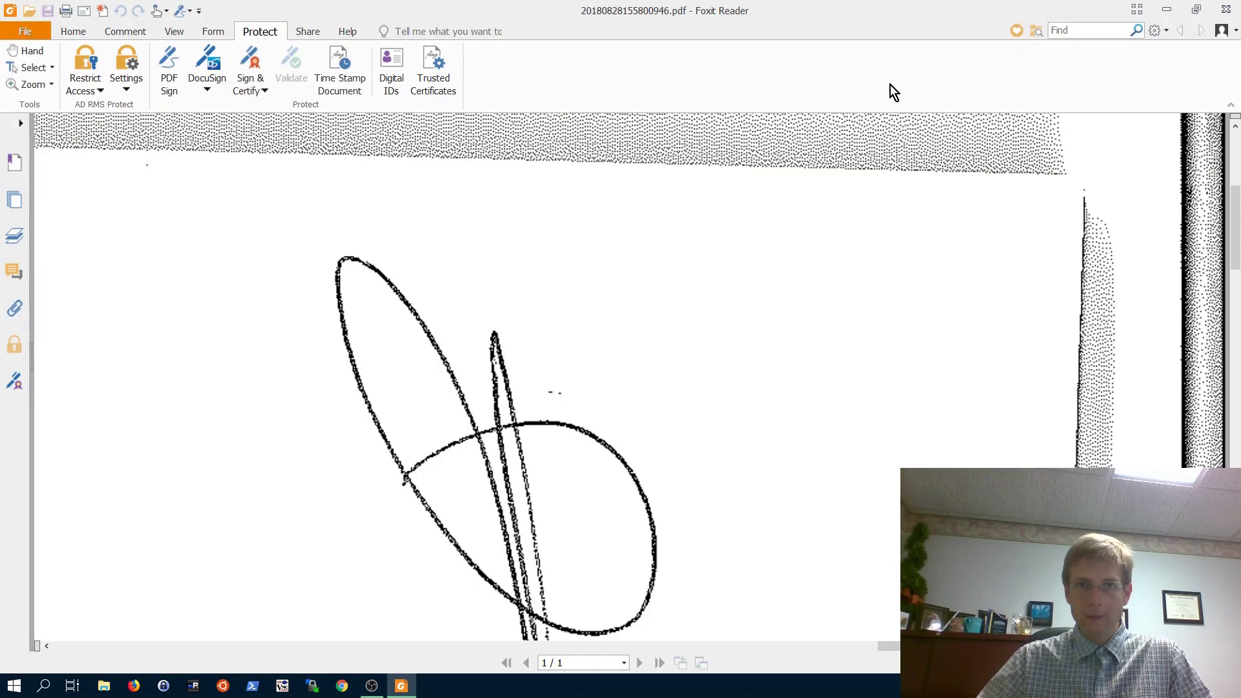
left_click(1226, 9)
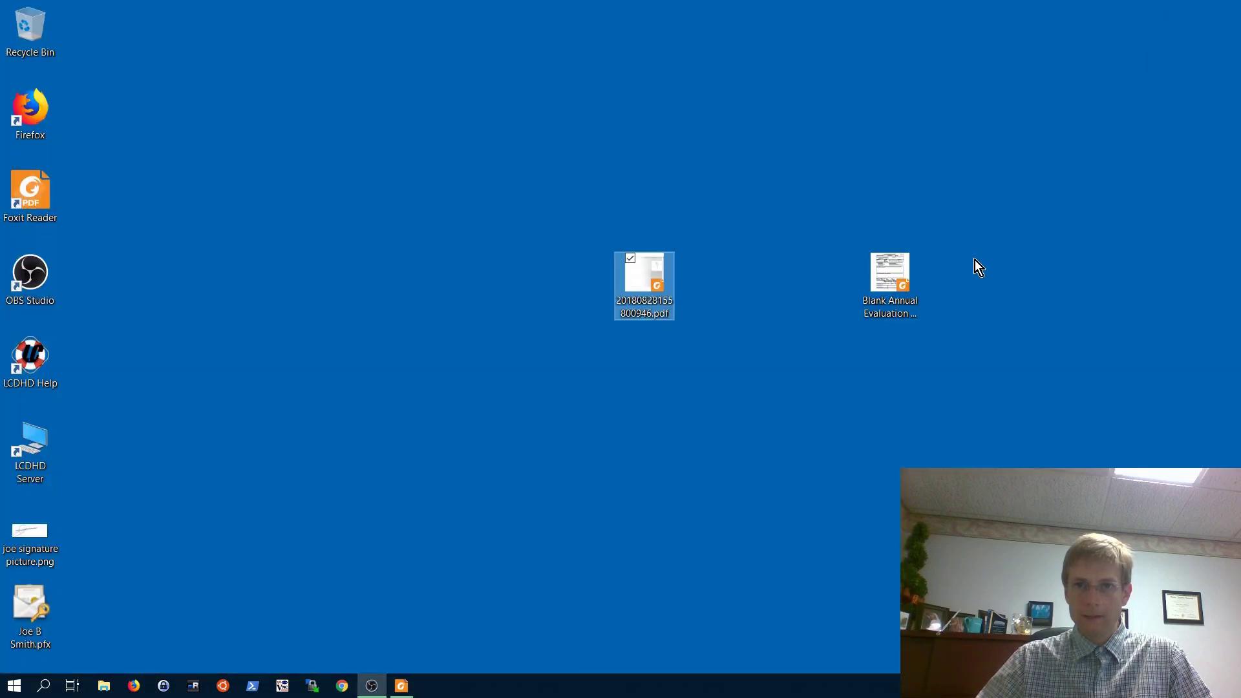
double_click(866, 280)
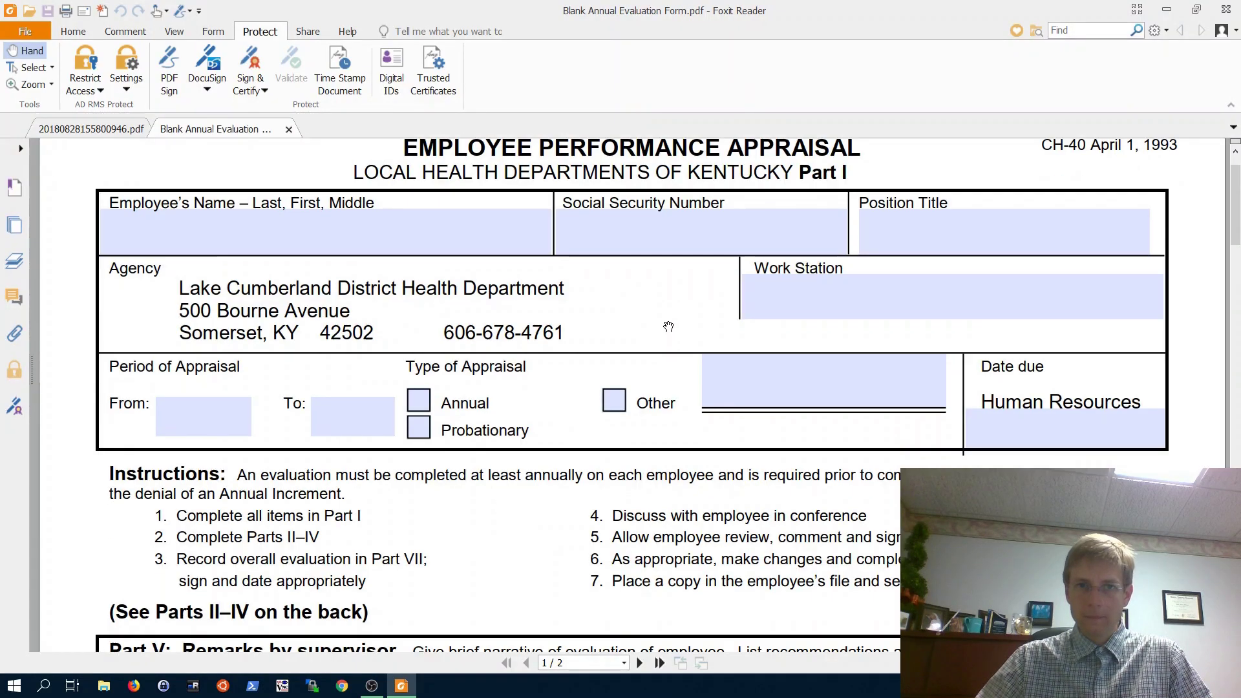
- Fill the Part V and Part VI remarks with 'asdfasfd' and 'asdfasdf' and rate Meets Requirements
scroll(668, 326, "down", 5)
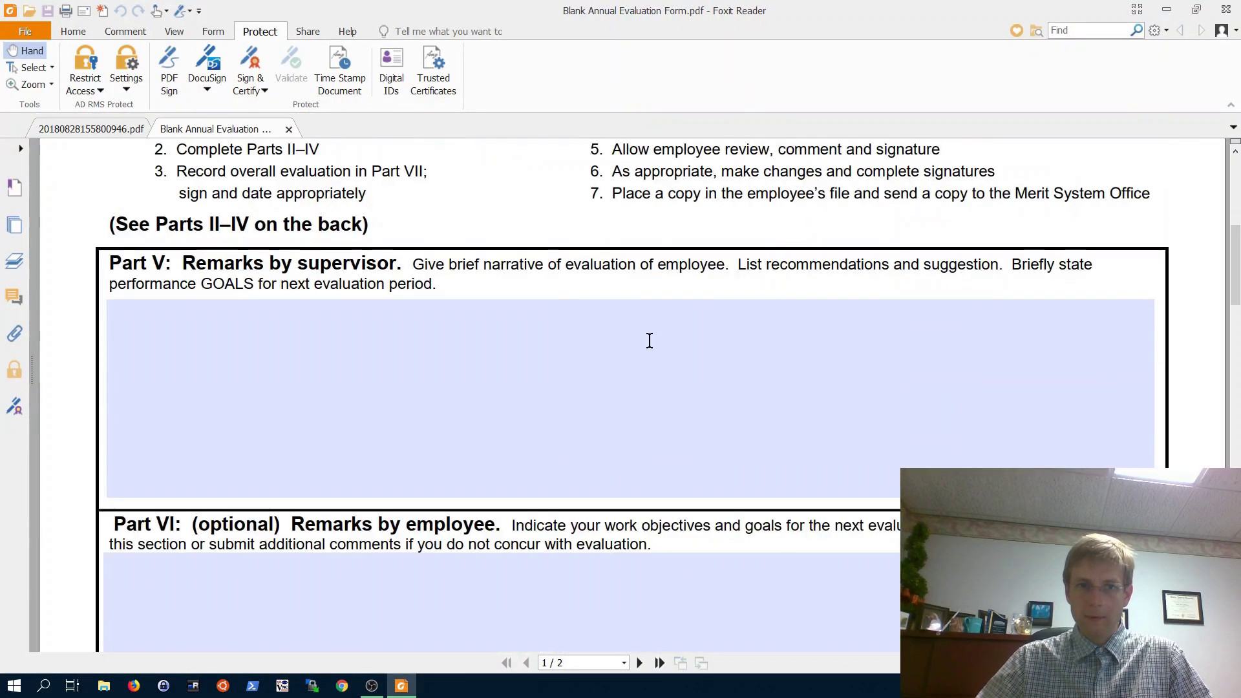
left_click(632, 354)
type("asdfasfd")
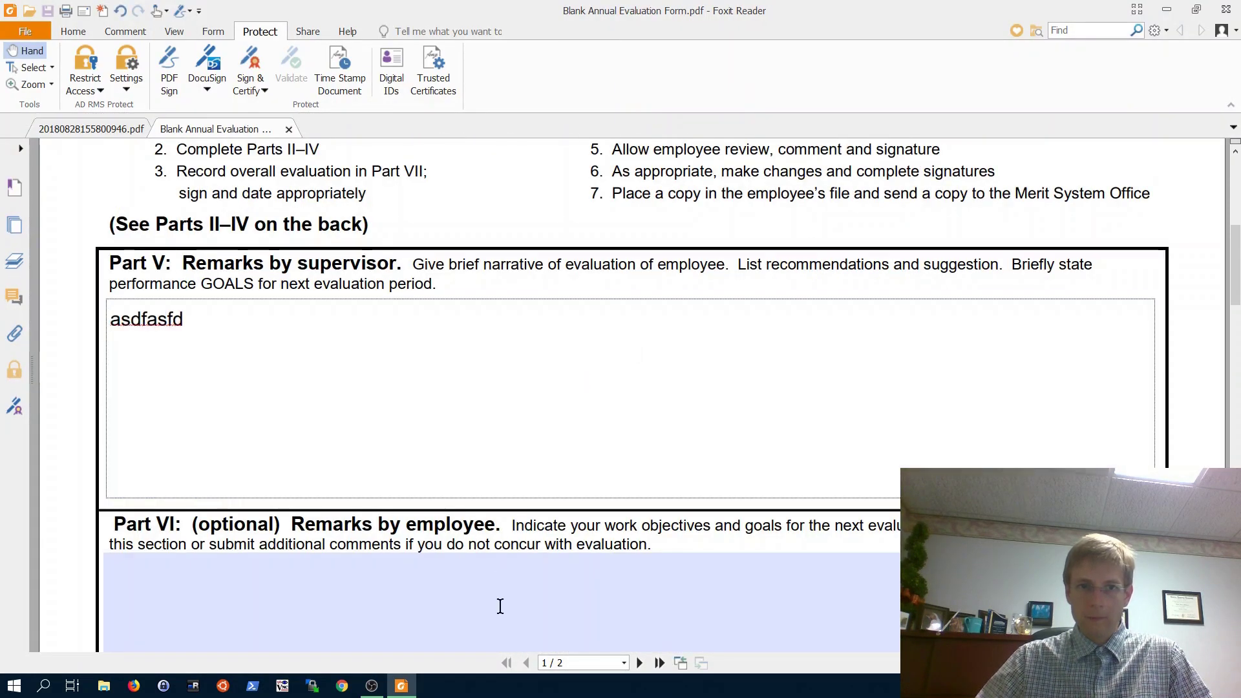
left_click(499, 593)
type("asdfasdf")
scroll(499, 594, "down", 4)
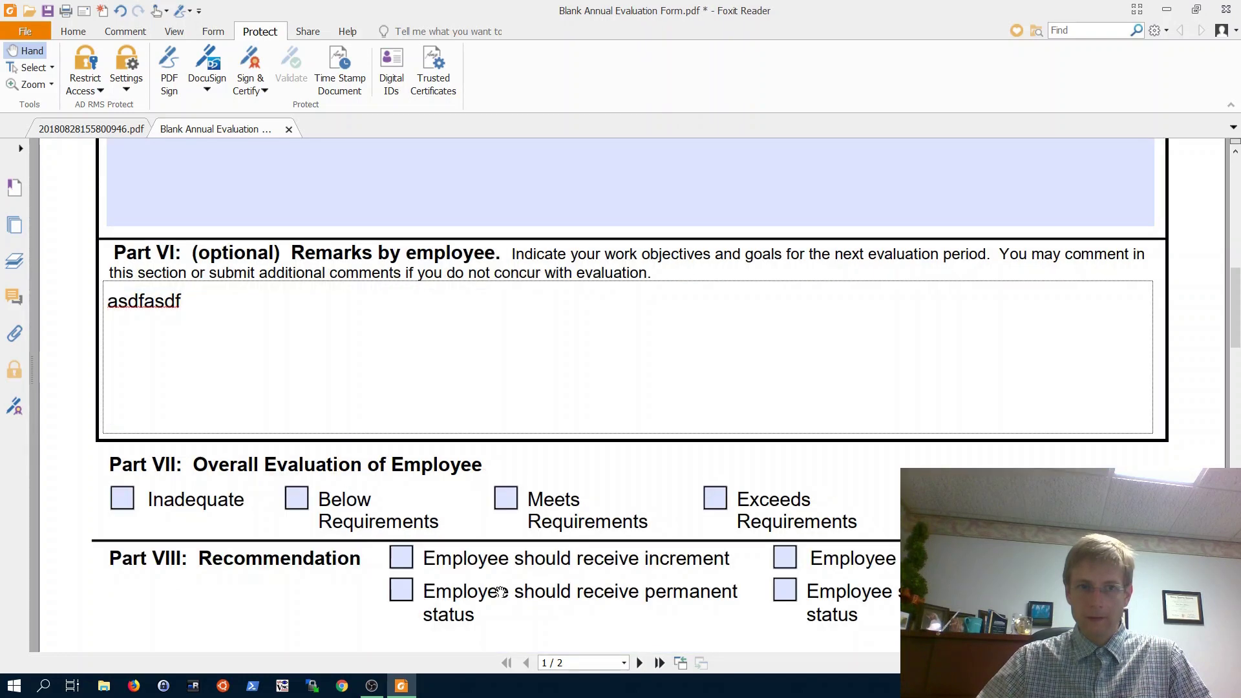
left_click(508, 460)
scroll(504, 460, "down", 4)
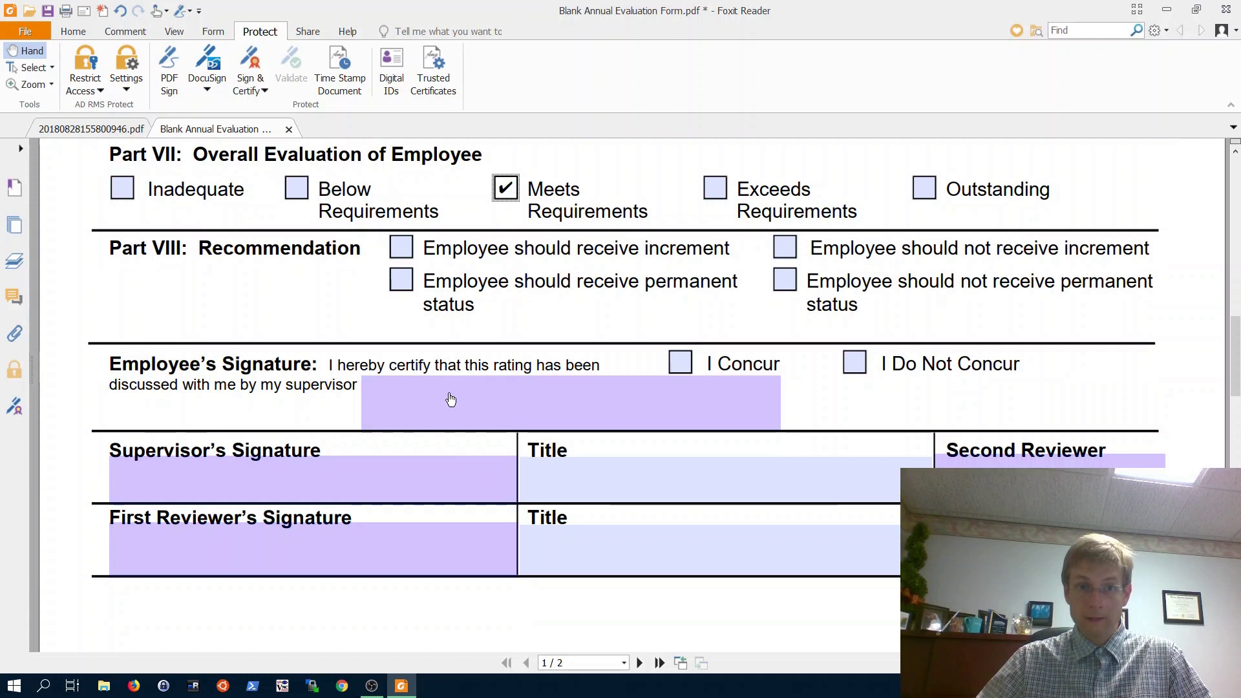
- Start signing the Employee's Signature field with the demo digital ID, its own appearance, and the ID password
left_click(414, 398)
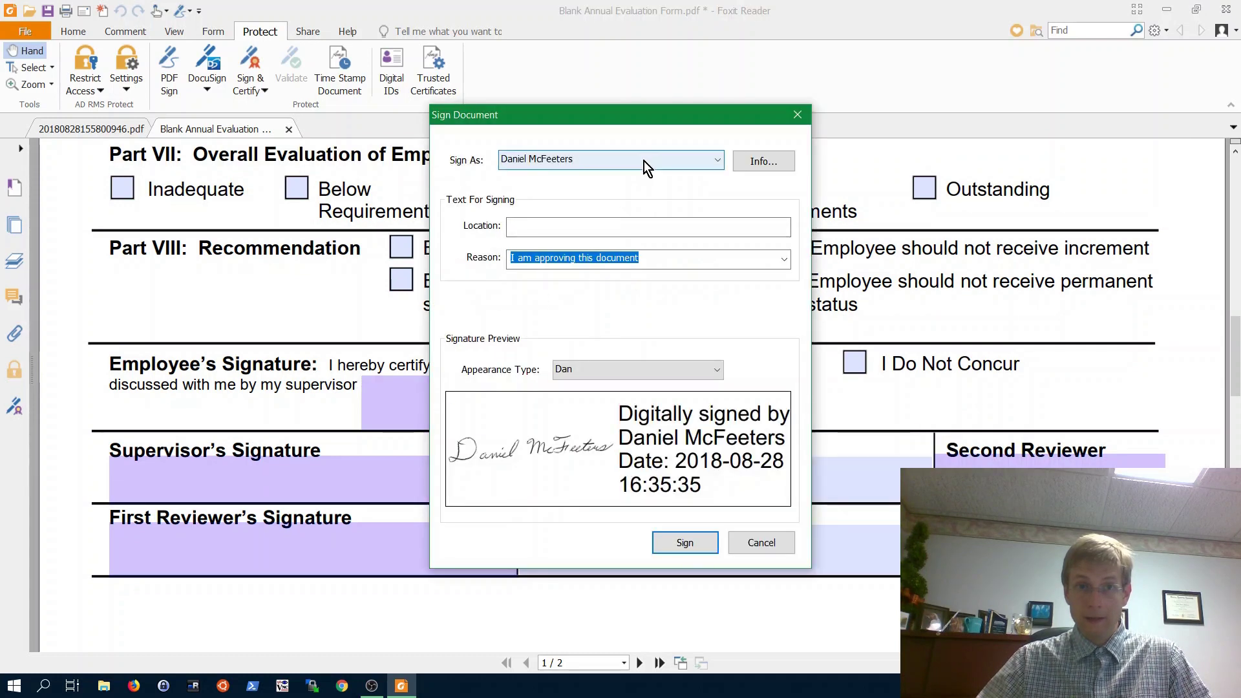
left_click(644, 160)
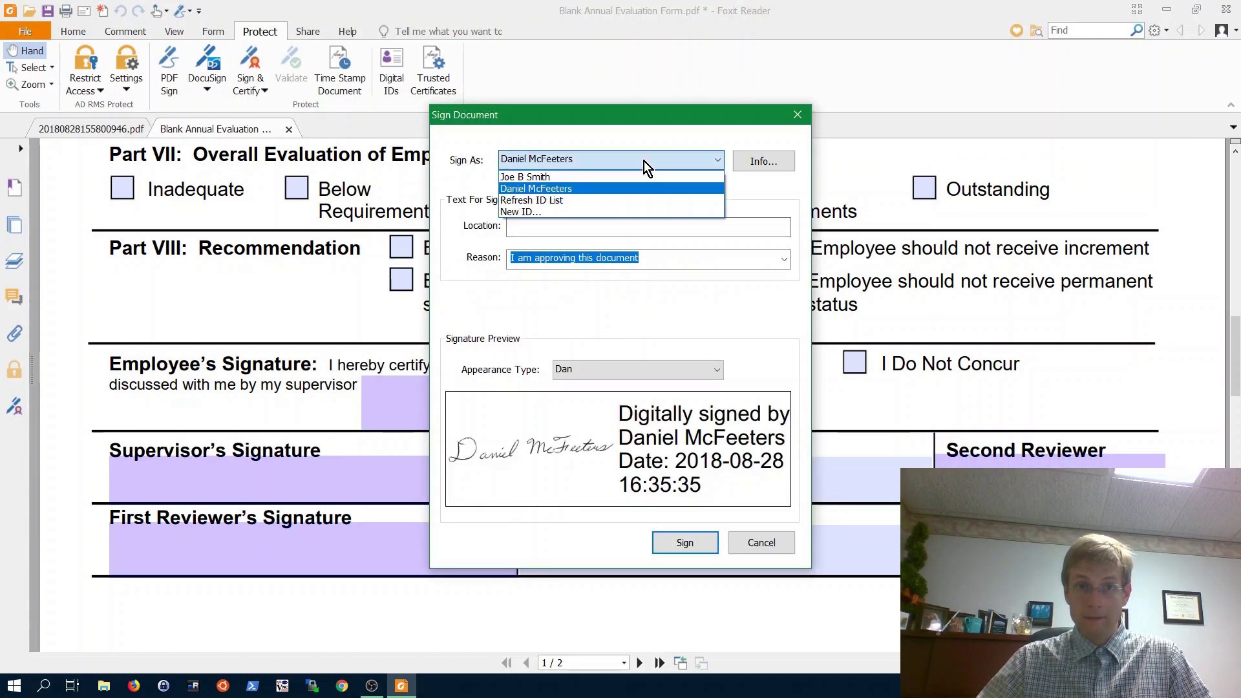
left_click(521, 178)
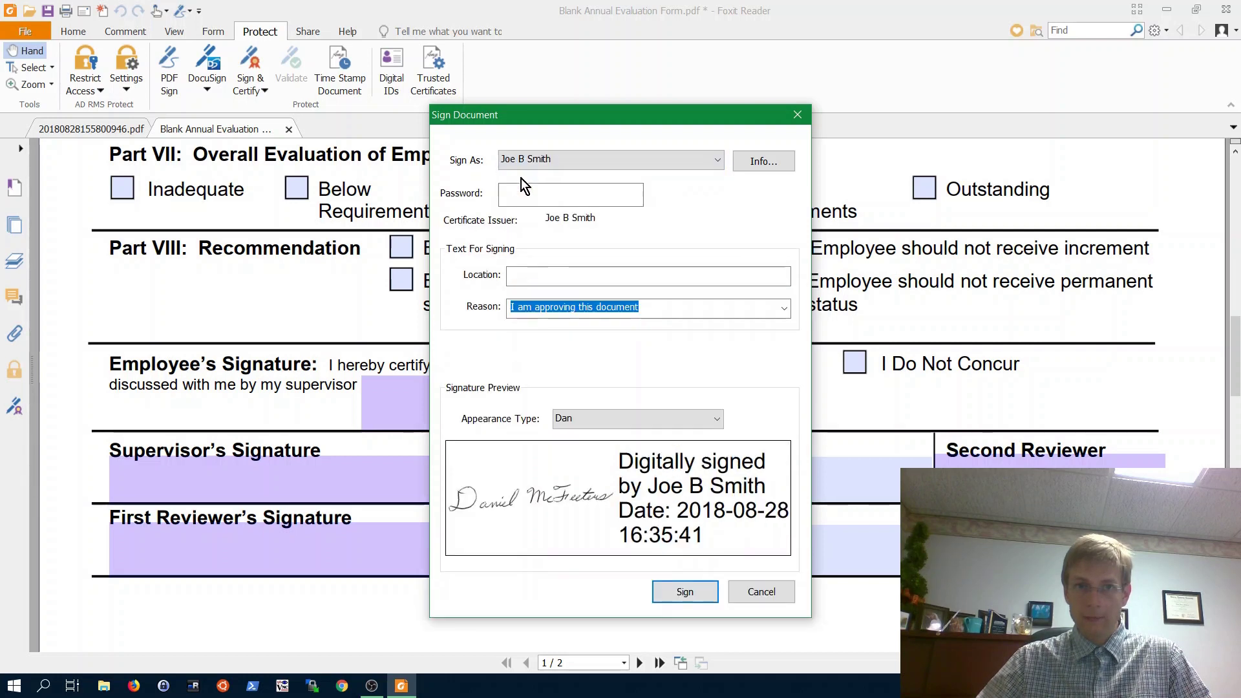
left_click(587, 420)
left_click(588, 458)
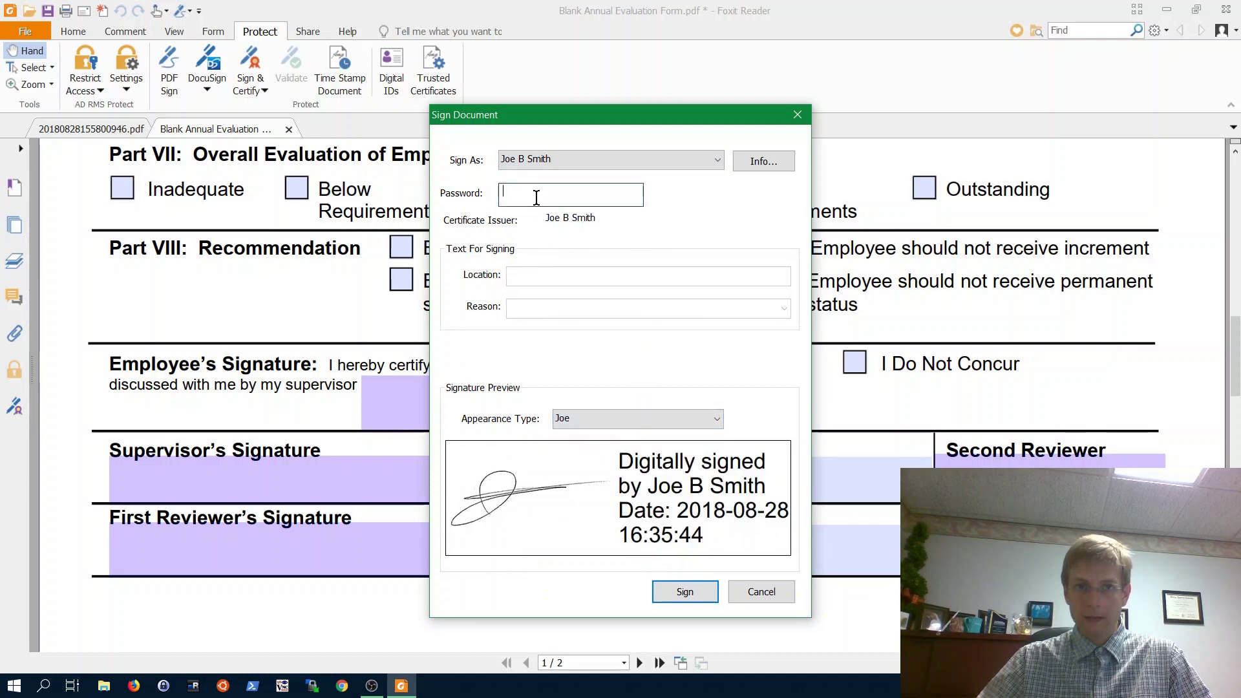
left_click(571, 194)
type("p•••••••")
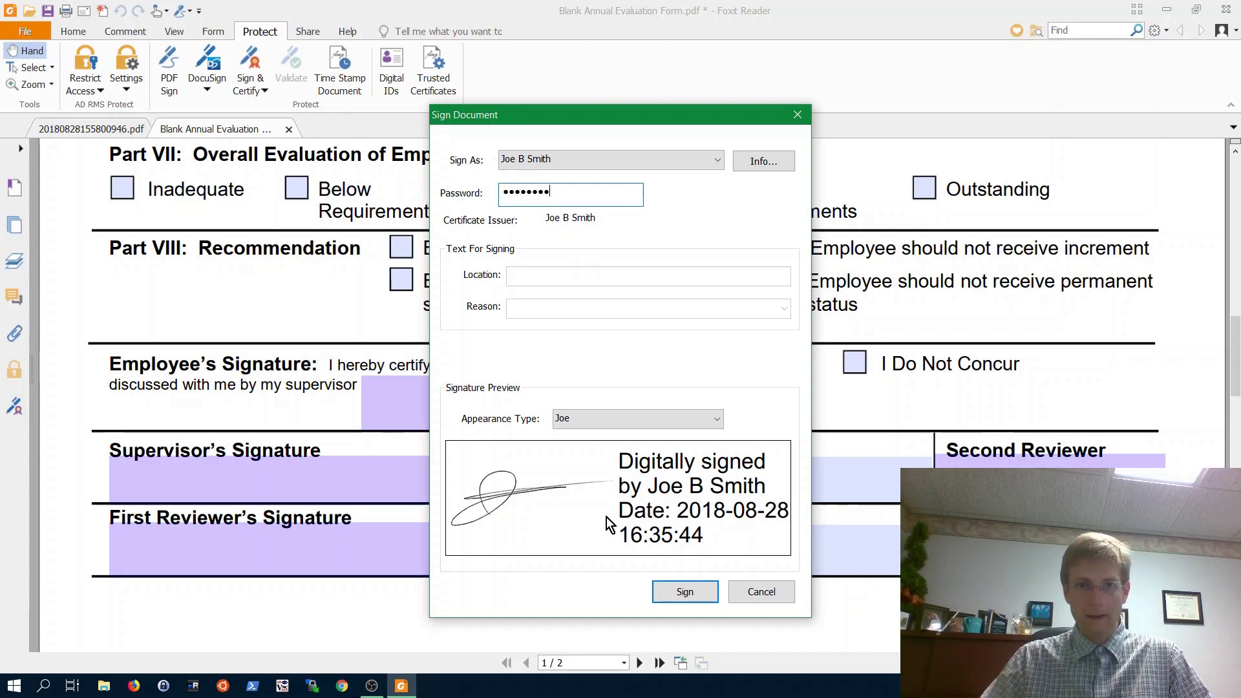
- Apply the employee signature and save the form as Blank Annual Evaluation Form signed.pdf
left_click(685, 592)
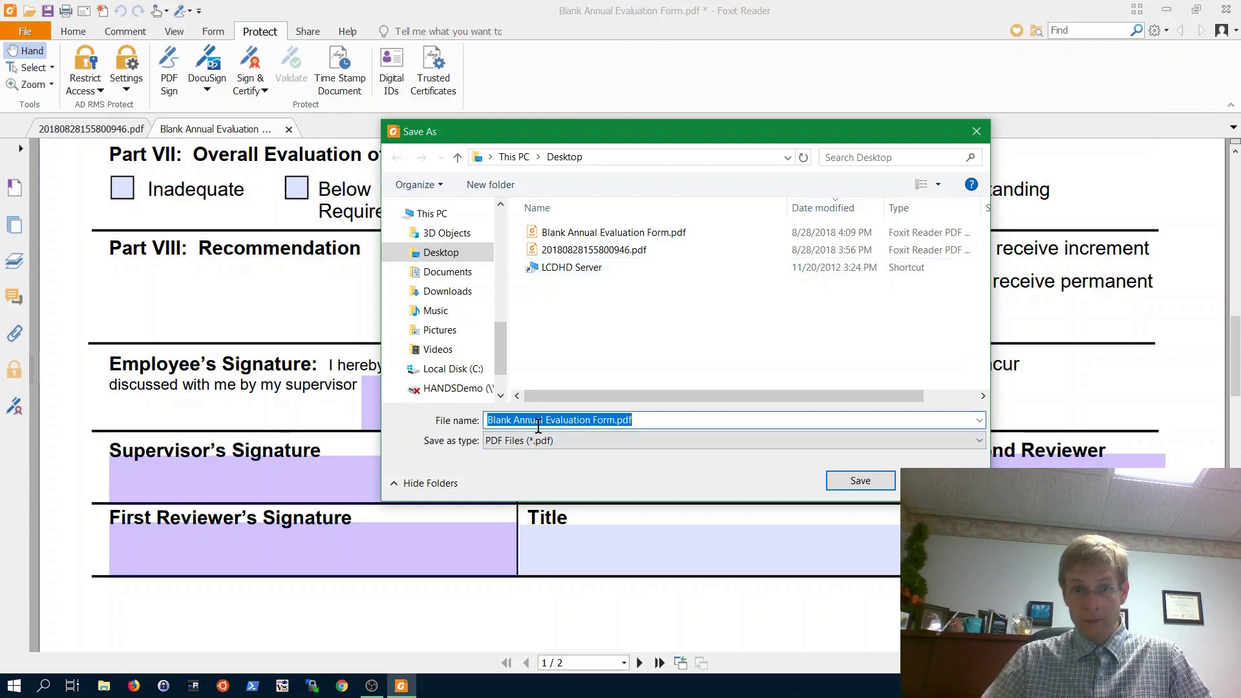
left_click(616, 419)
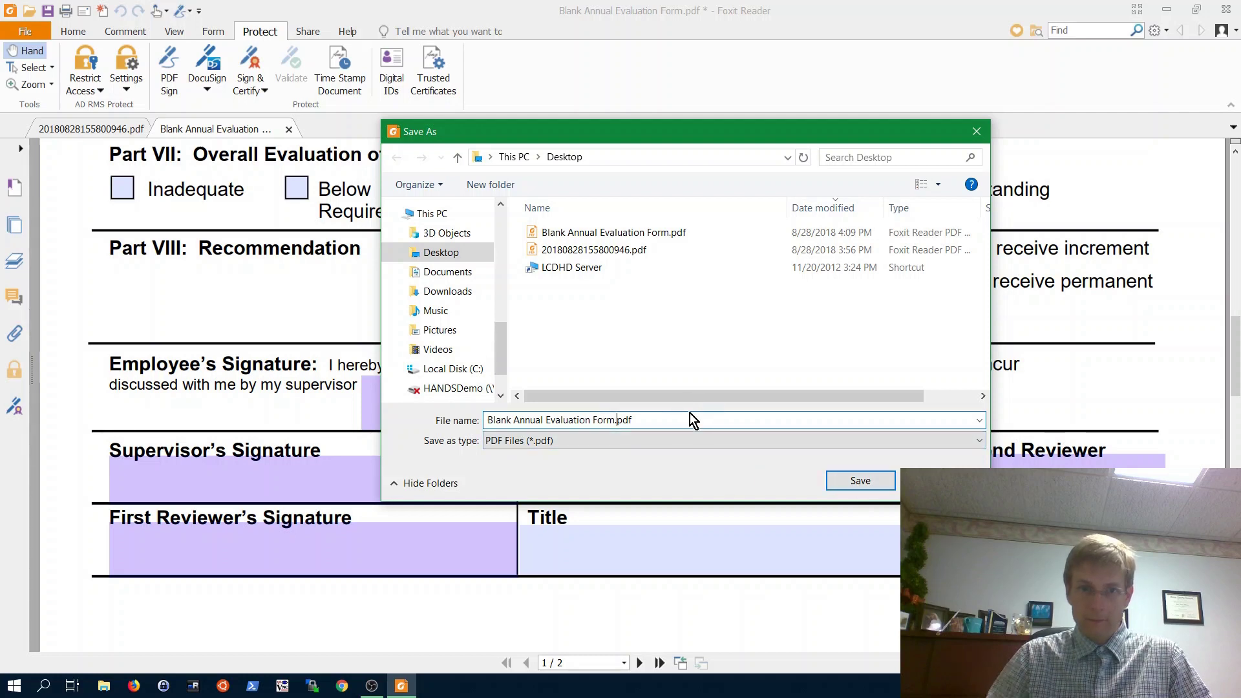
type("signed")
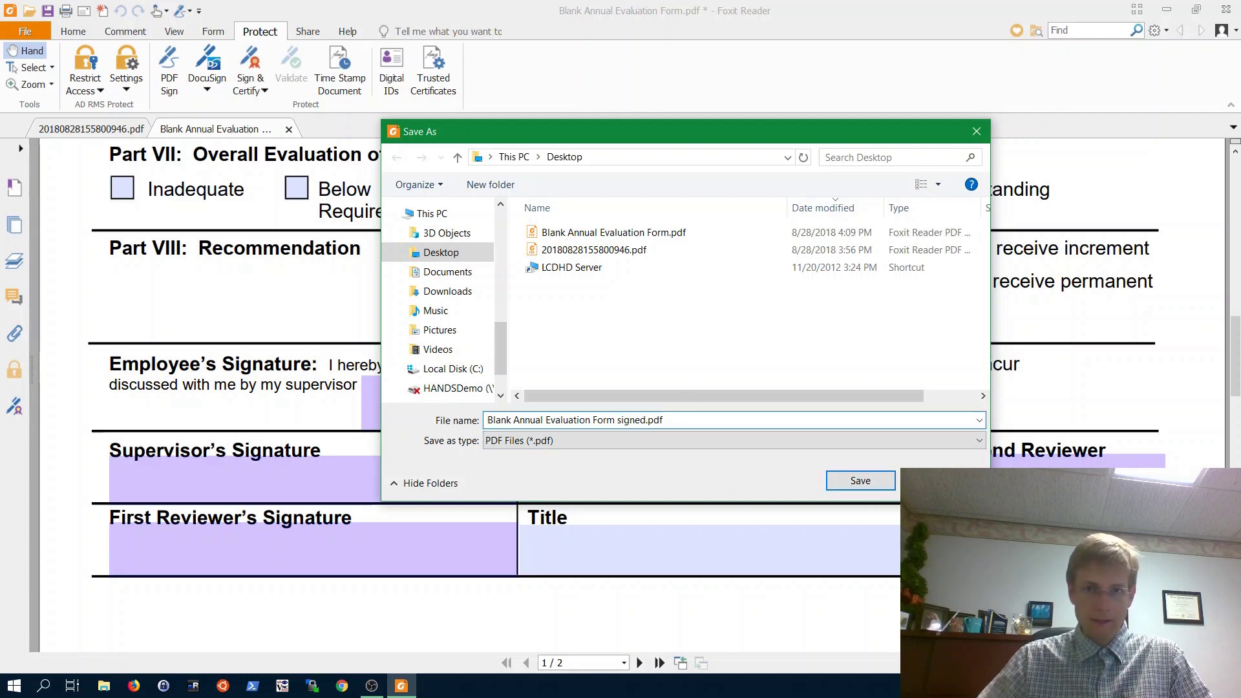
left_click(856, 480)
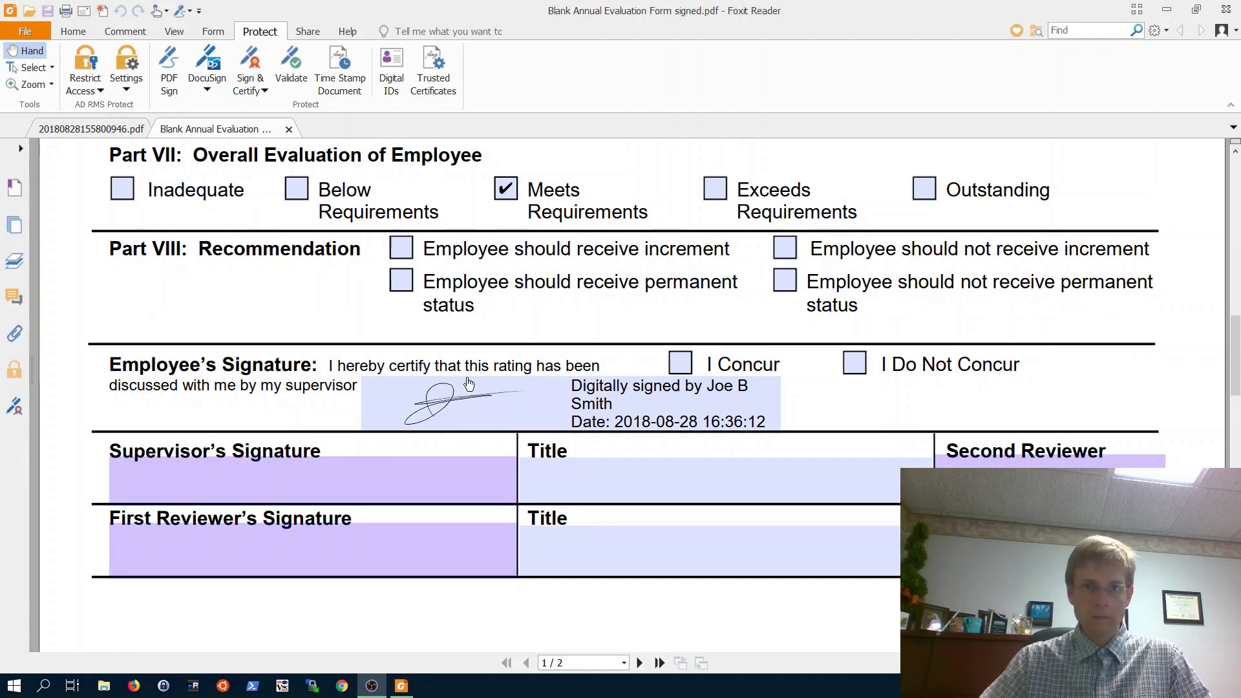
scroll(519, 315, "up", 2)
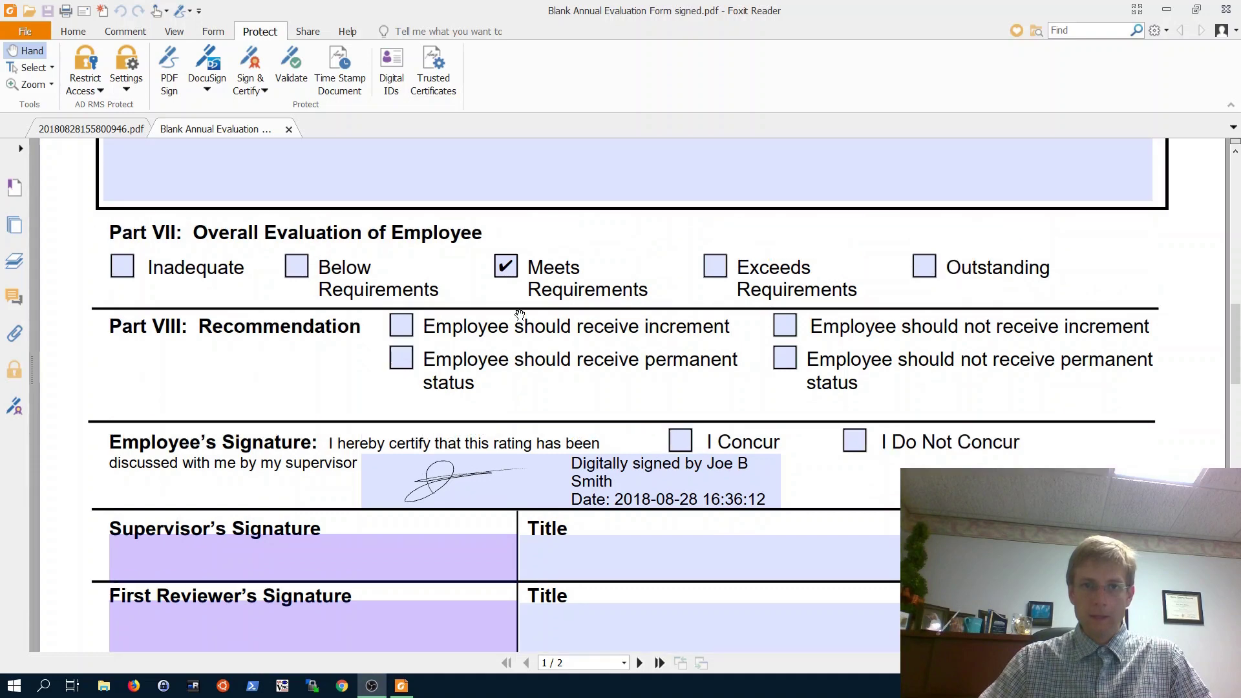
scroll(519, 315, "down", 2)
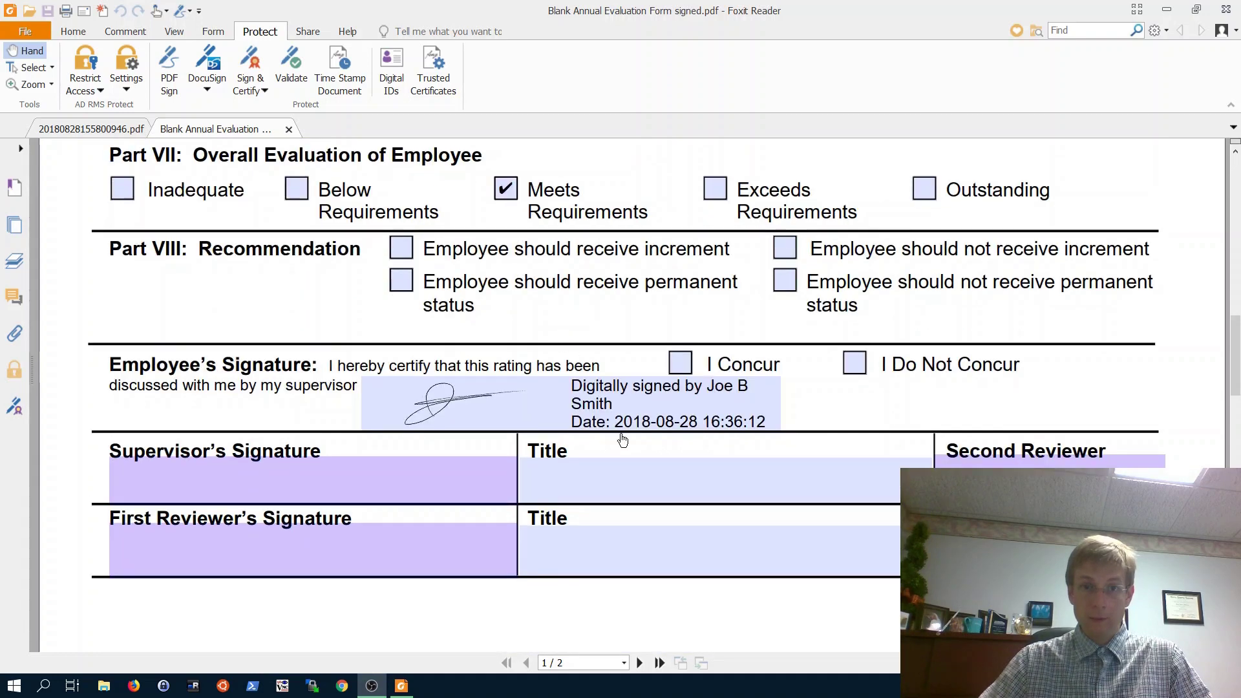
- Sign the Supervisor's Signature field with the same digital ID and overwrite Blank Annual Evaluation Form signed.pdf
left_click(390, 487)
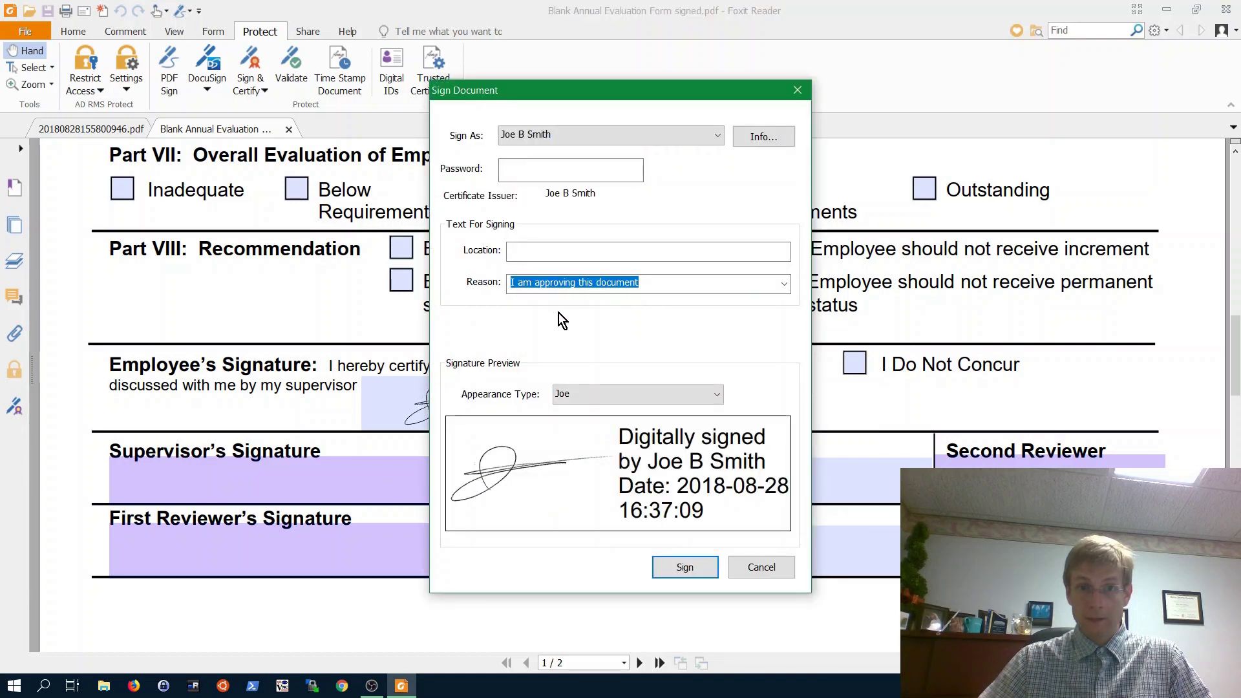
left_click(536, 170)
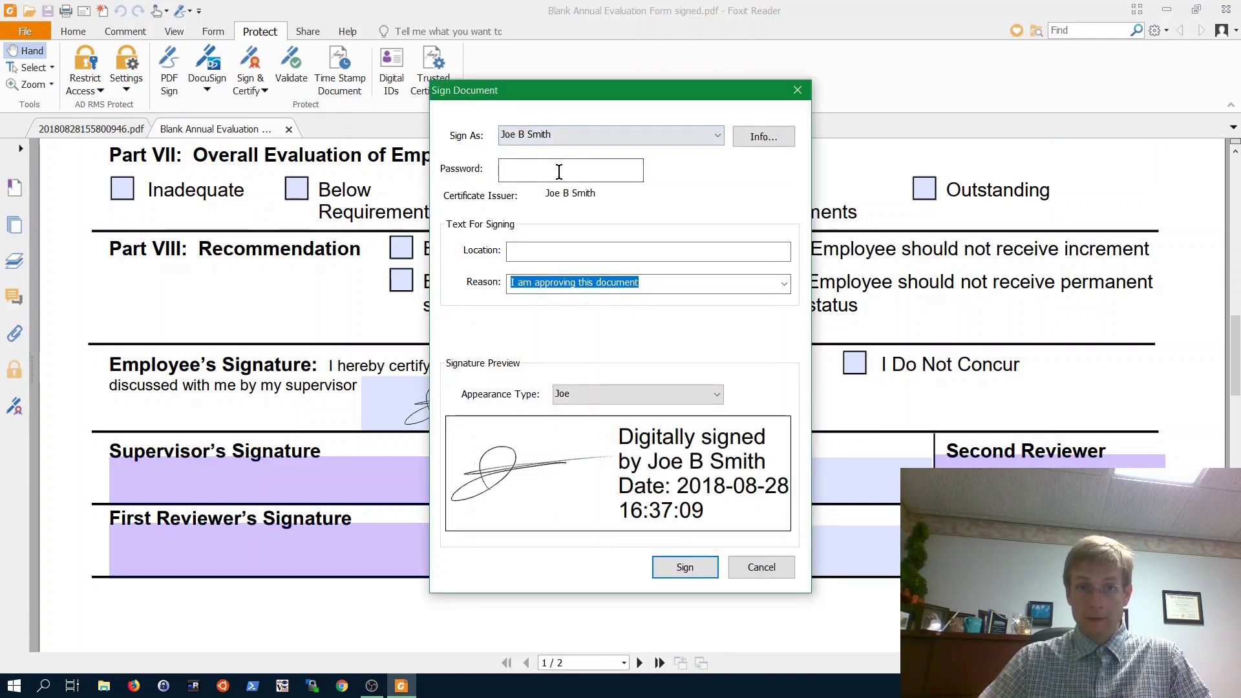
type("••••")
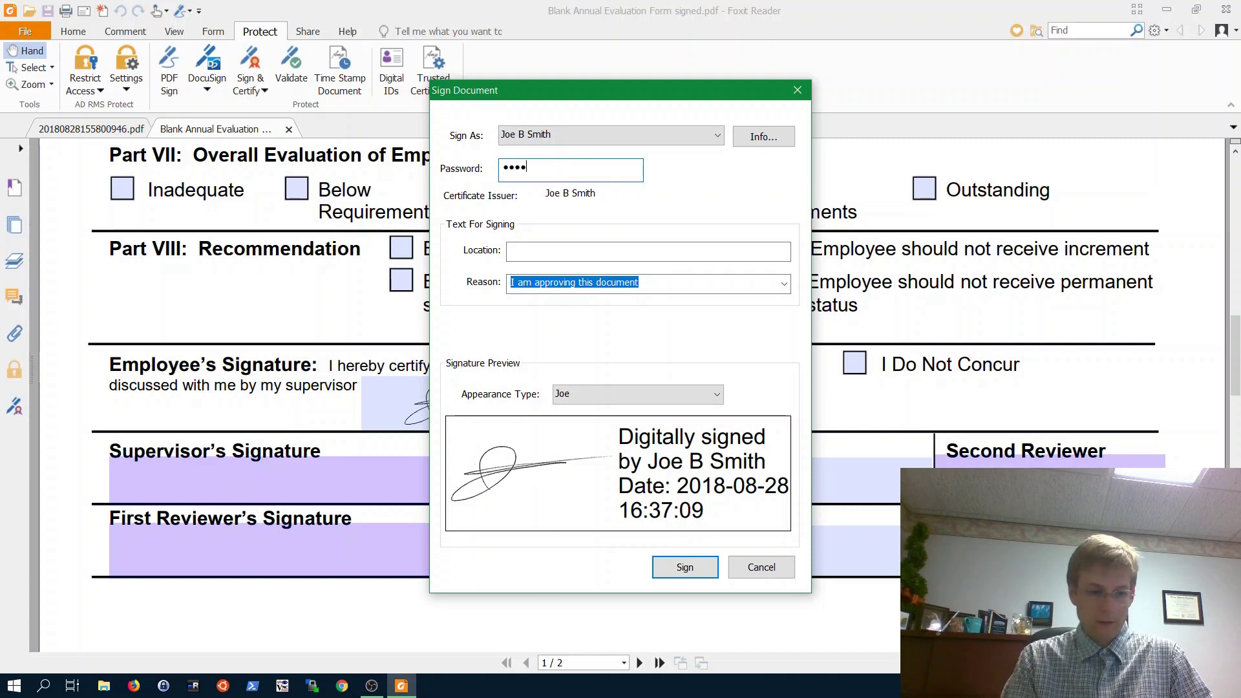
type("••••")
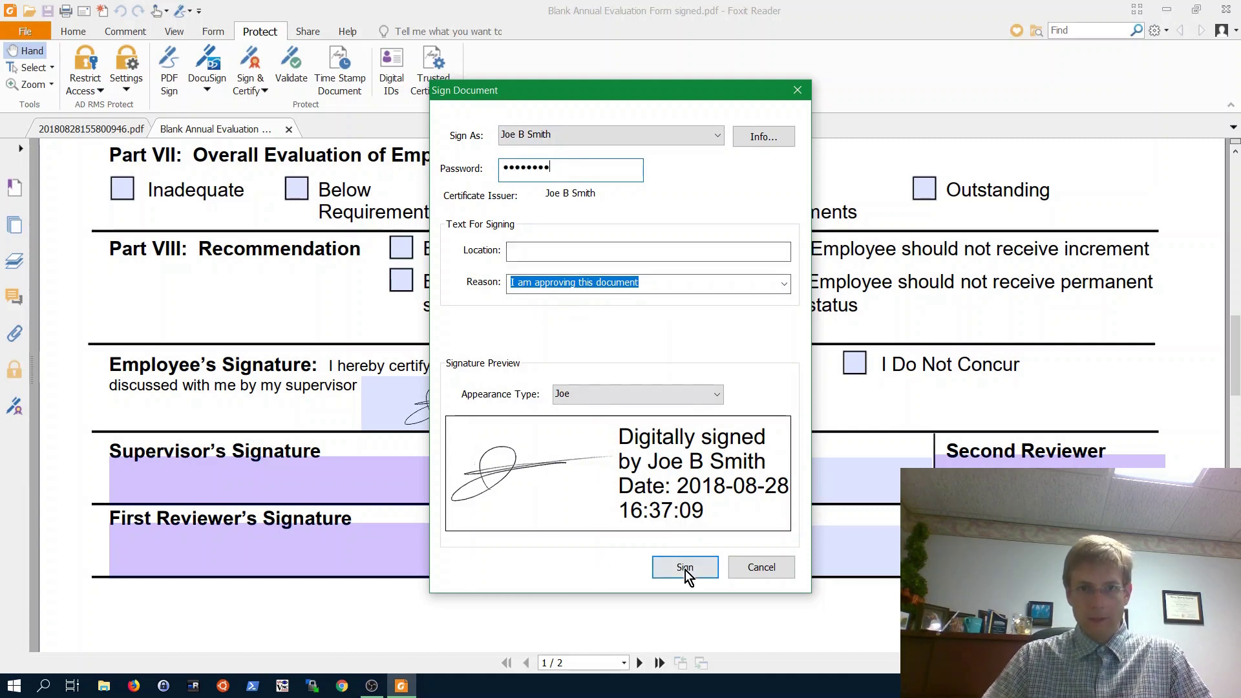
left_click(685, 569)
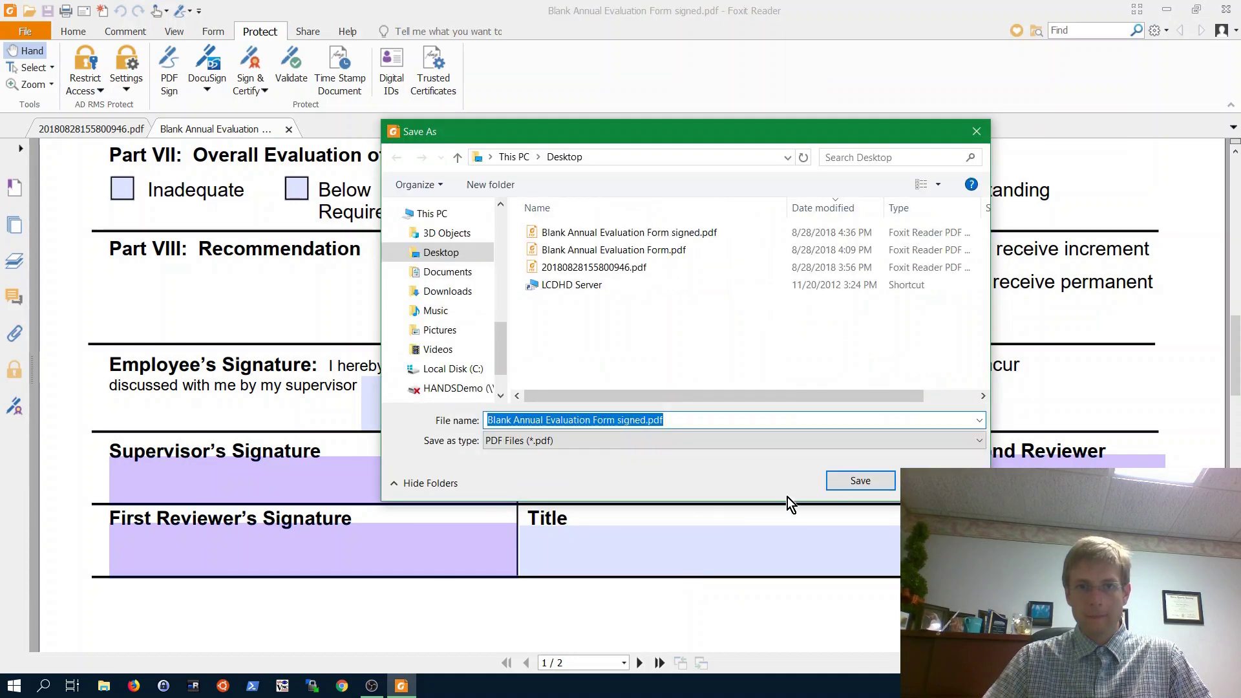
left_click(842, 483)
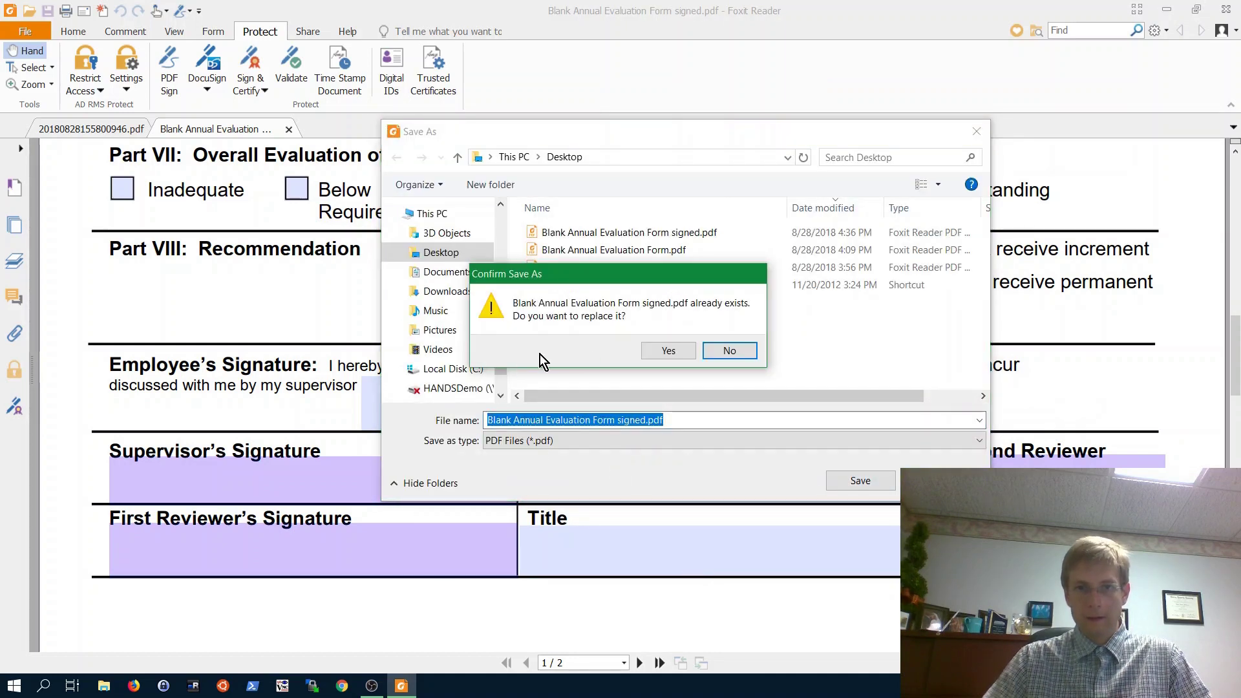
left_click(658, 349)
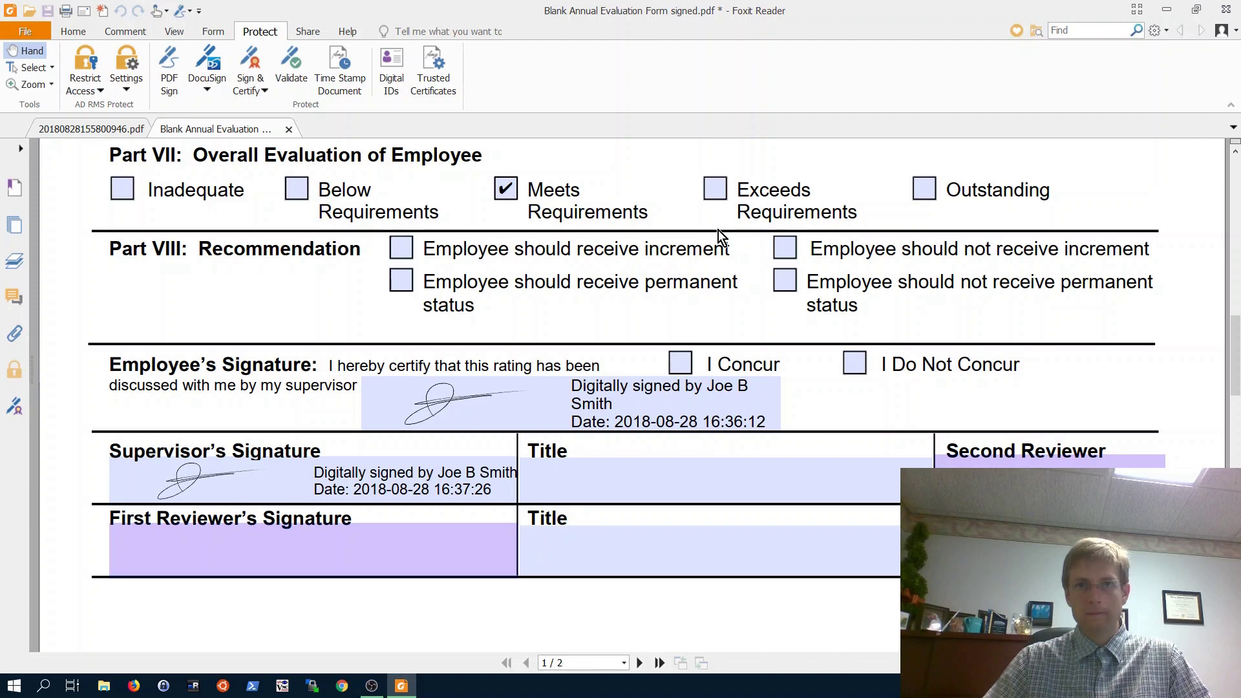
- Scroll to the end of page 2 and open the Protect tab's Sign & Certify dropdown
scroll(533, 310, "down", 1)
scroll(533, 310, "down", 8)
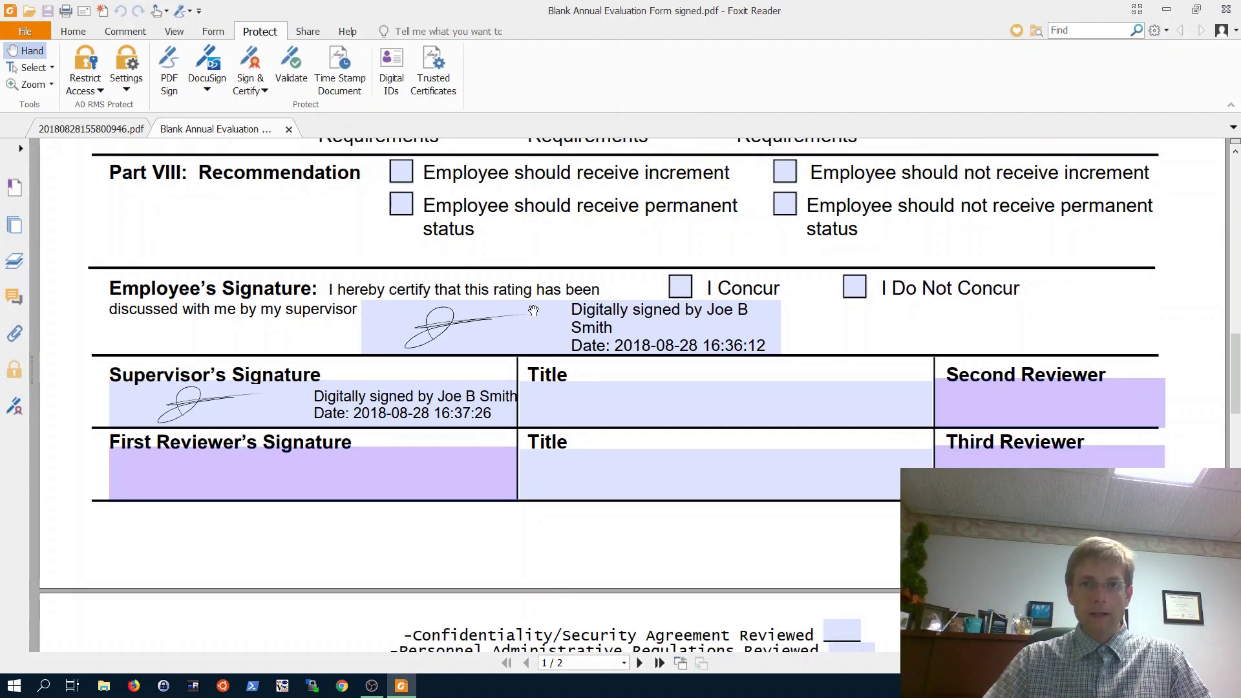
scroll(533, 310, "down", 10)
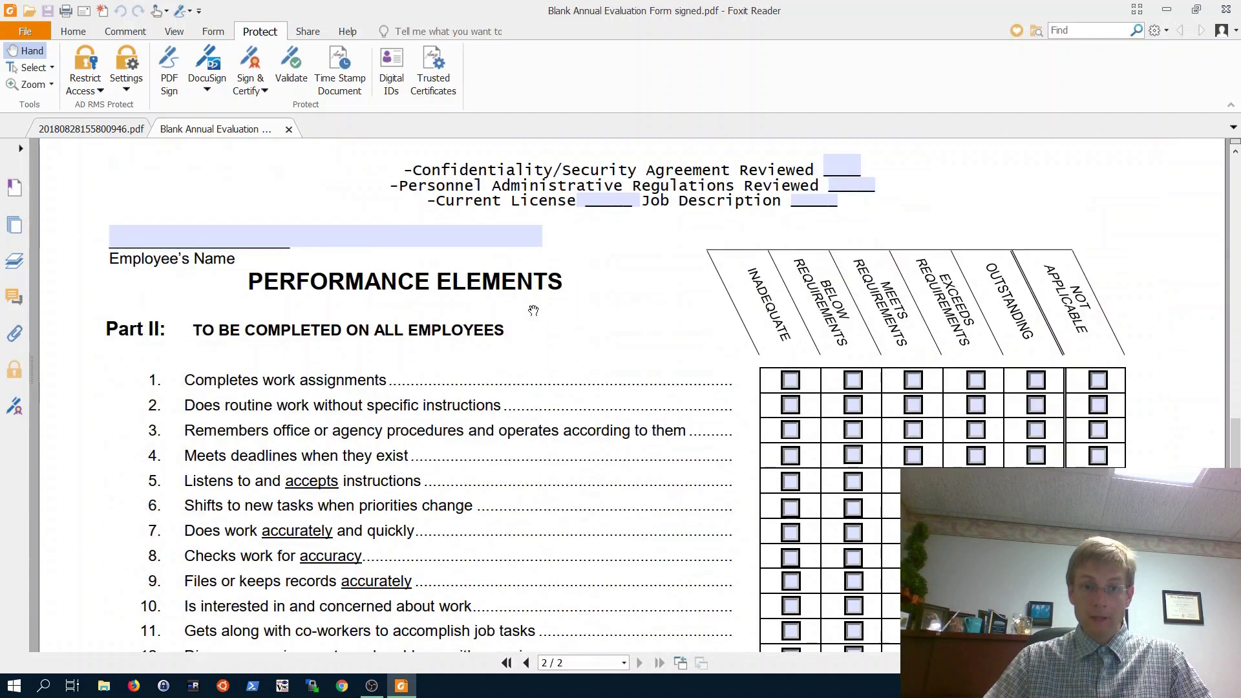
scroll(533, 310, "down", 9)
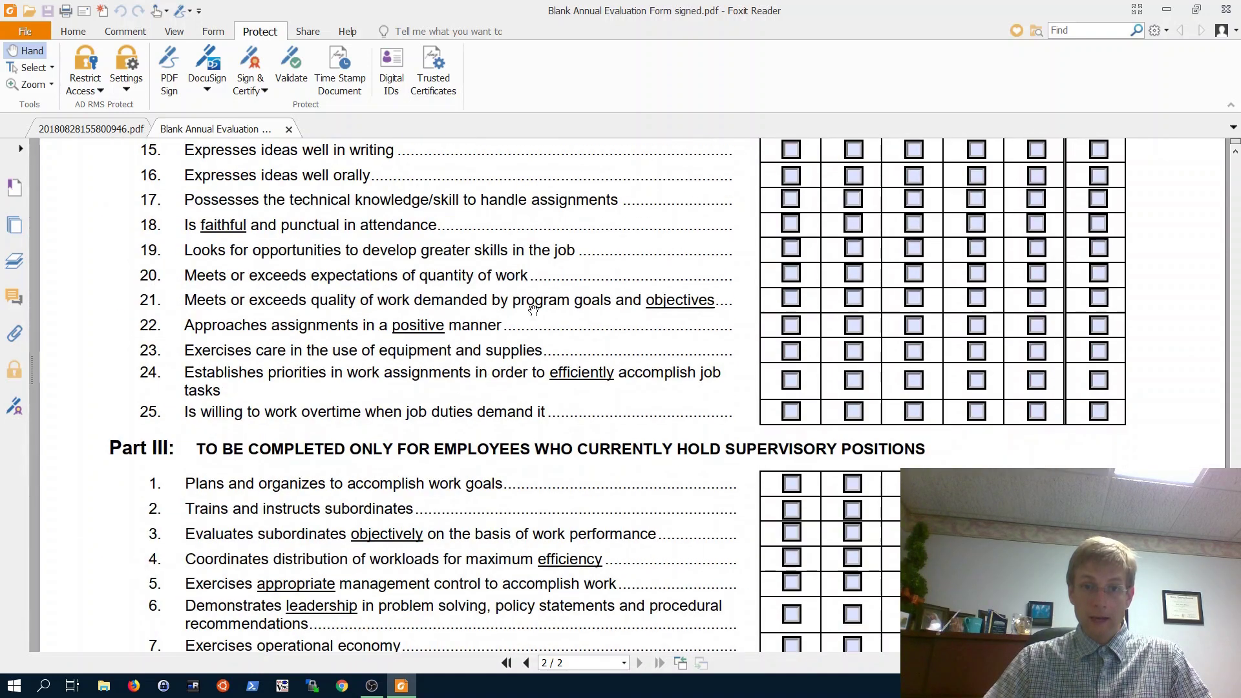
scroll(533, 310, "down", 1)
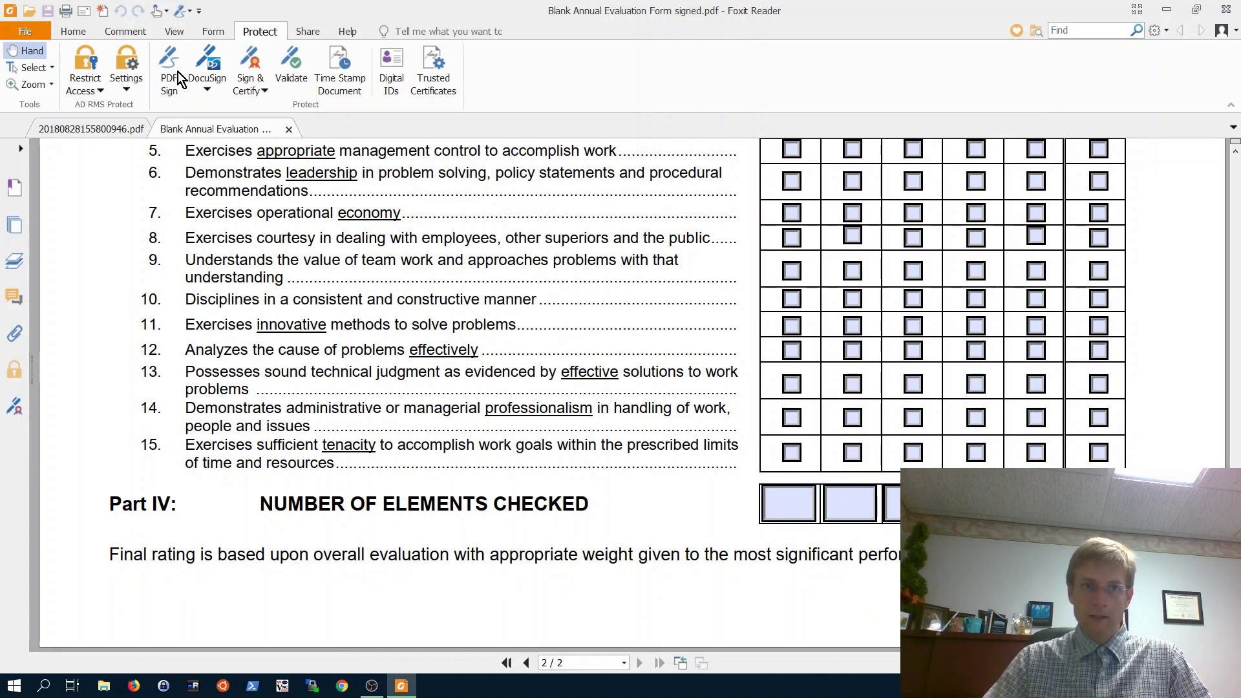
left_click(75, 32)
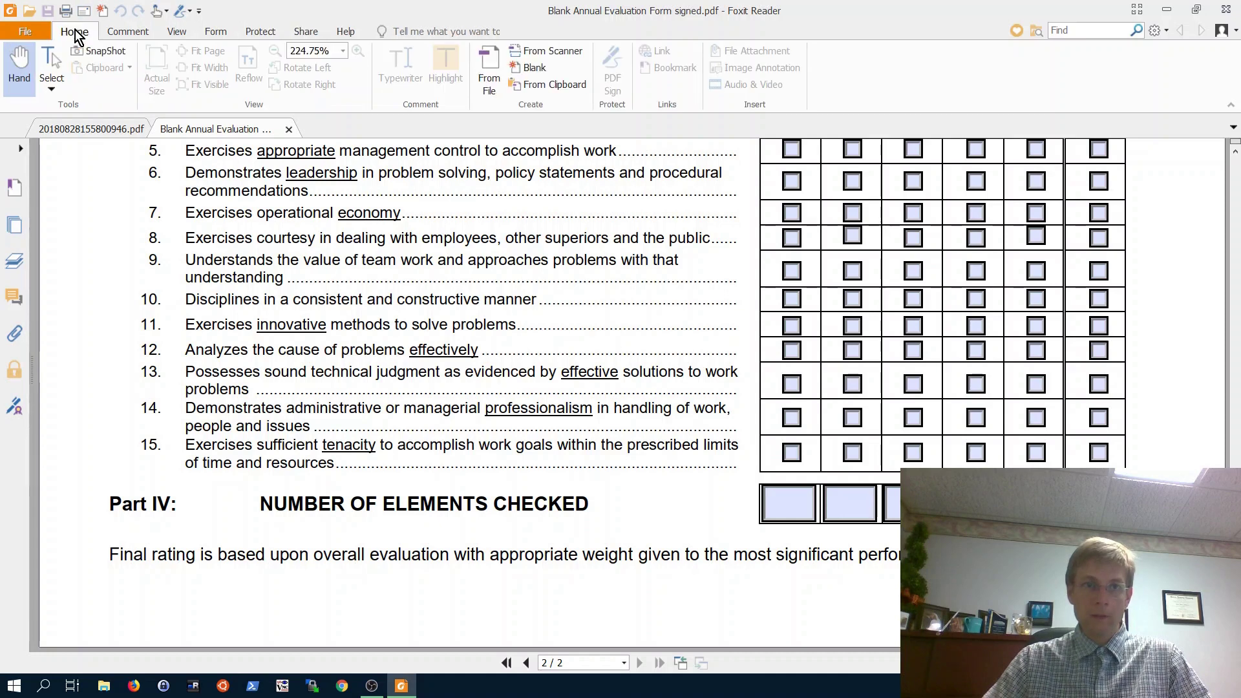
left_click(265, 33)
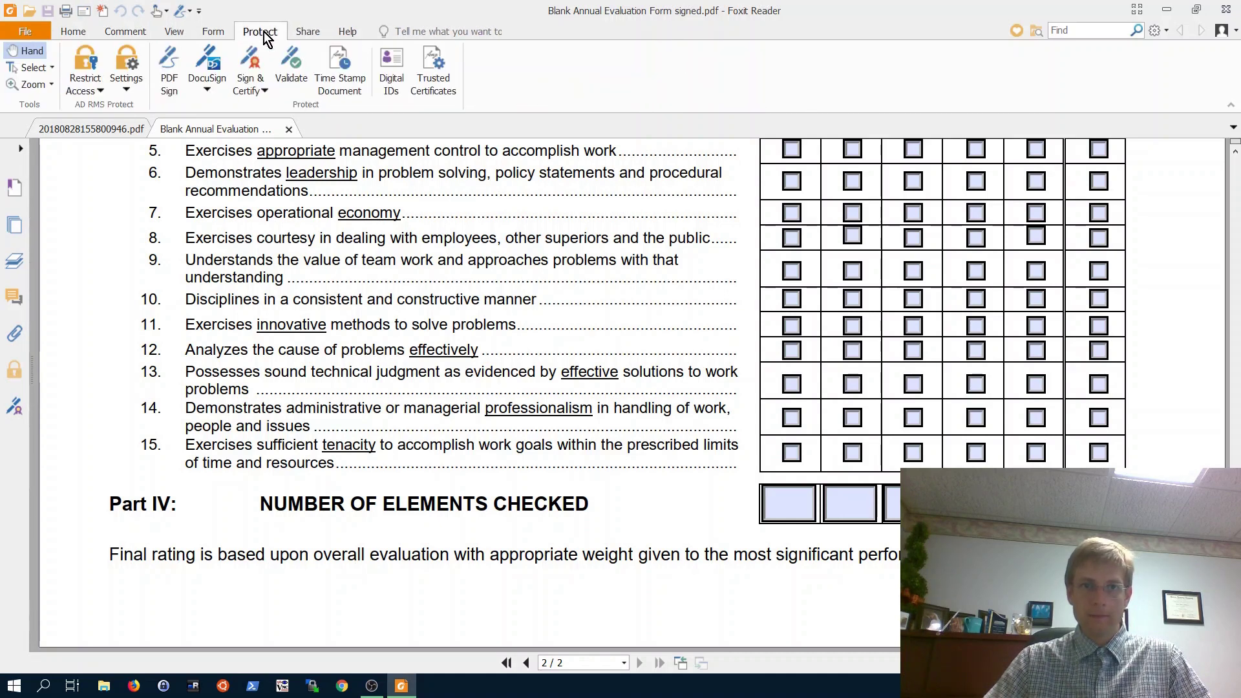
left_click(260, 91)
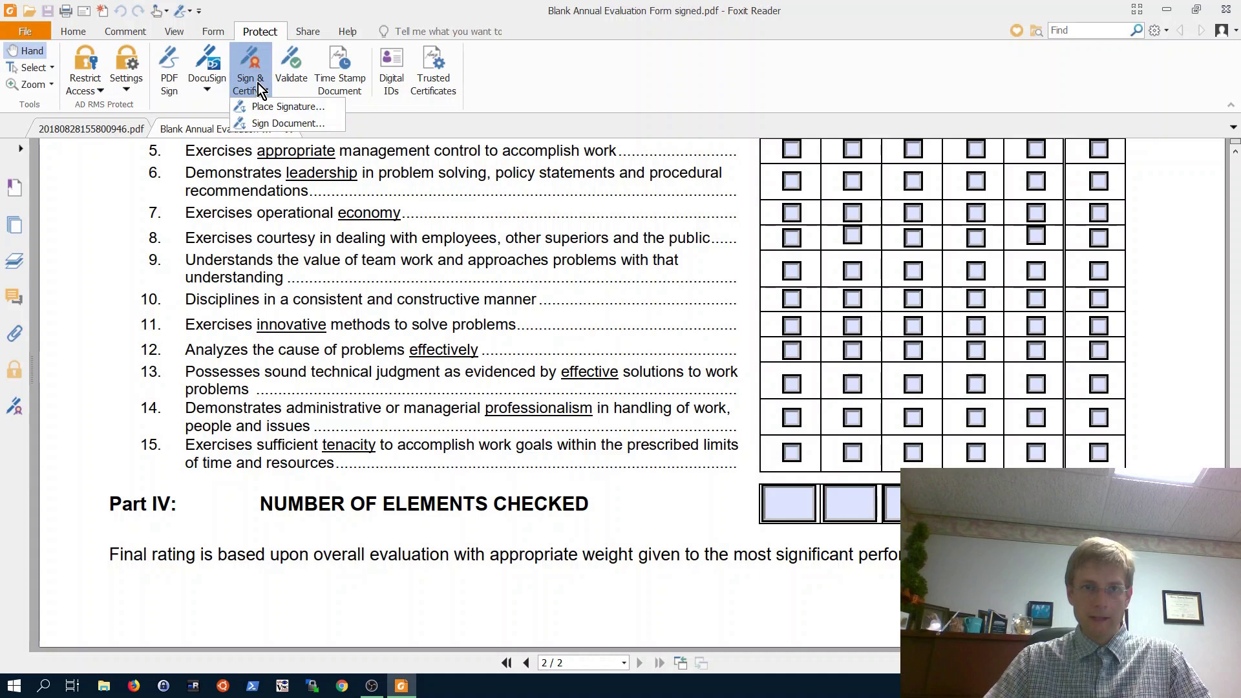
- Place and sign a new signature box below the Final rating line, then save the signed file again
left_click(283, 106)
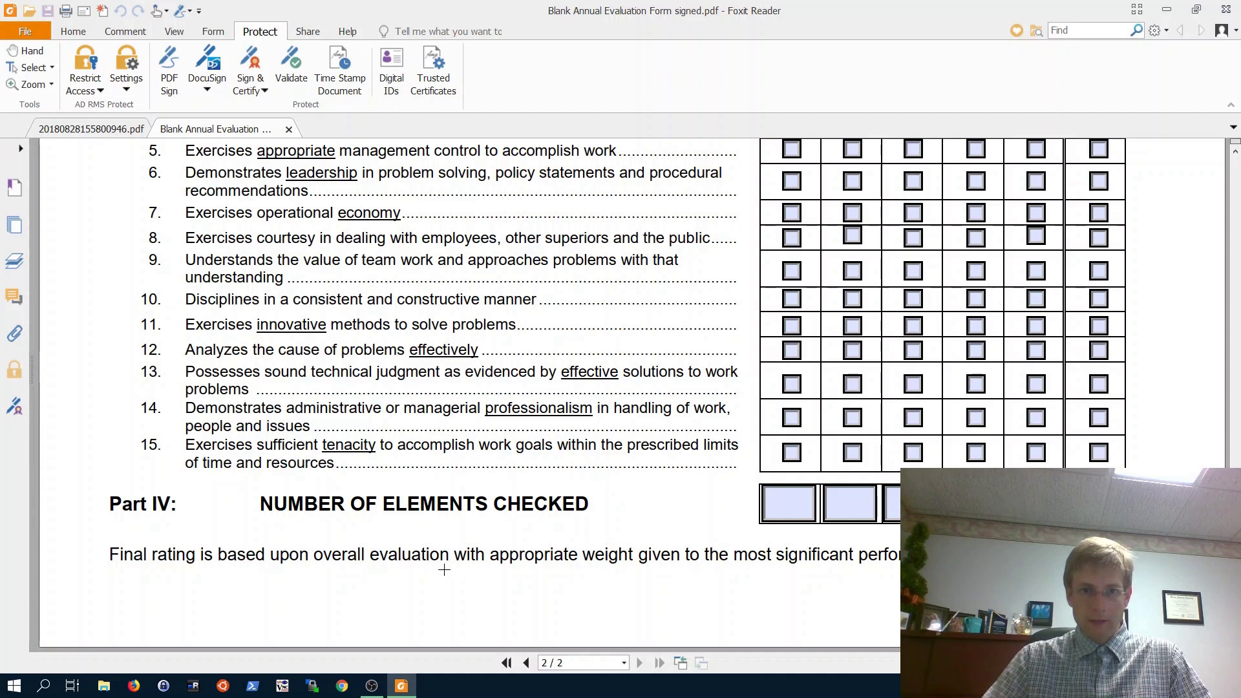
left_click_drag(444, 568, 882, 637)
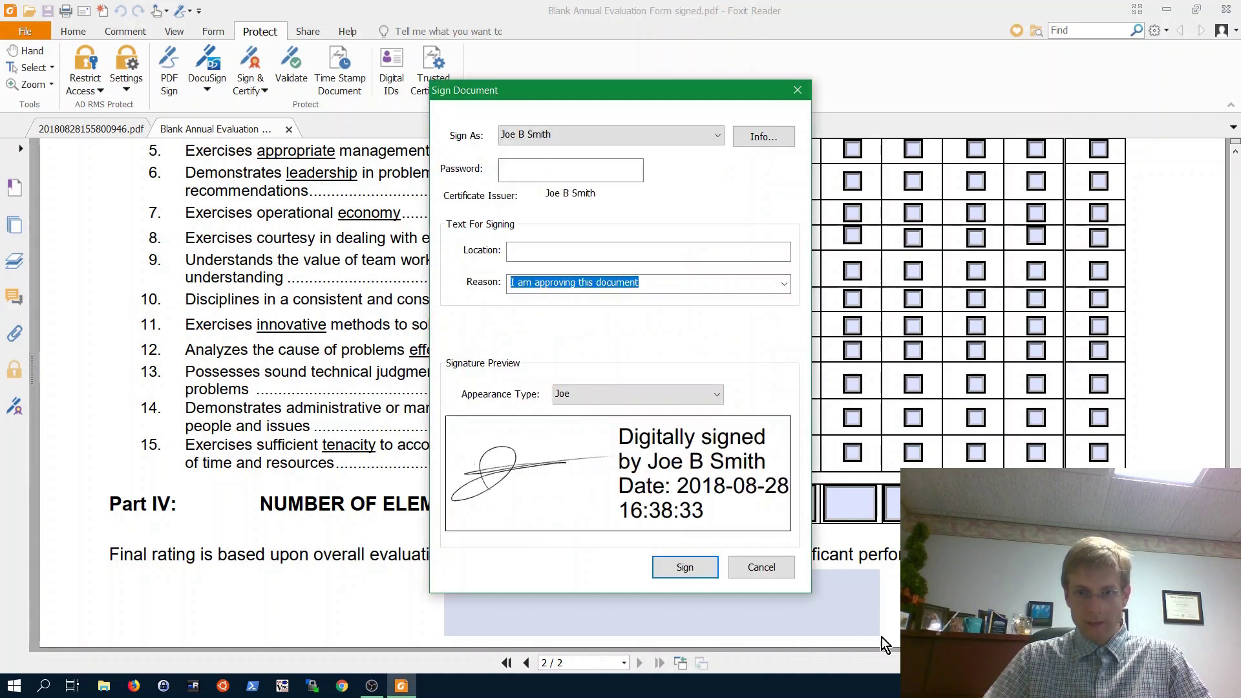
left_click(527, 170)
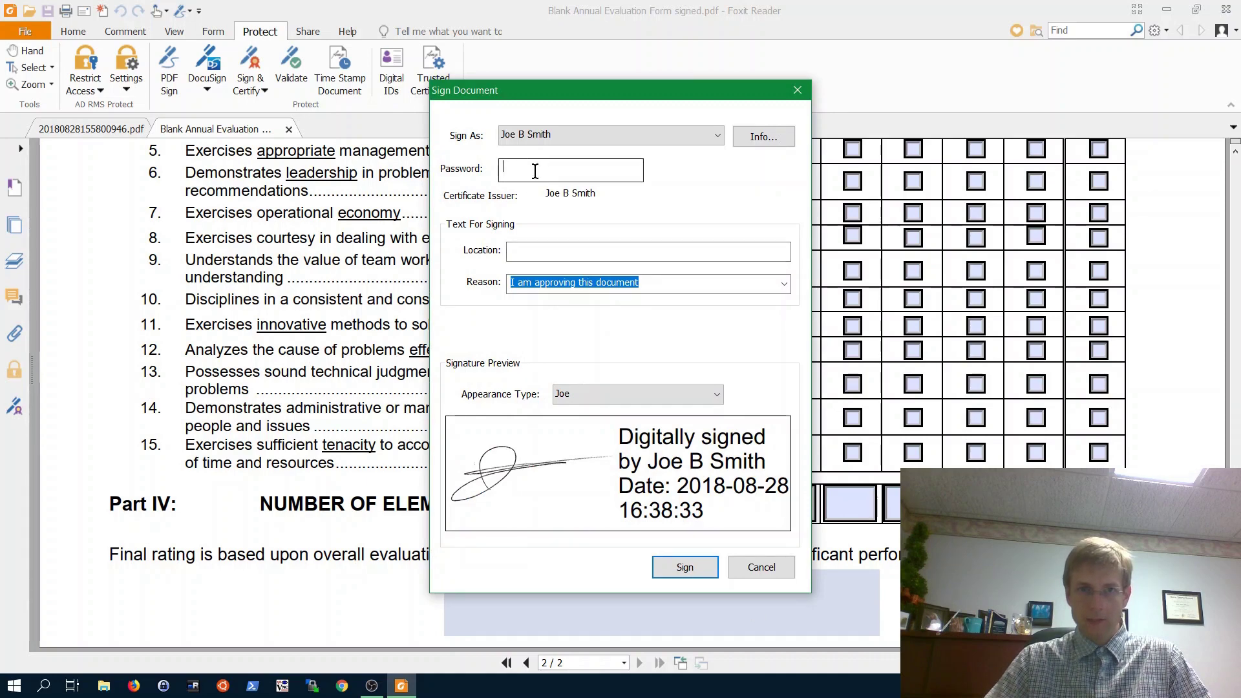
type("p")
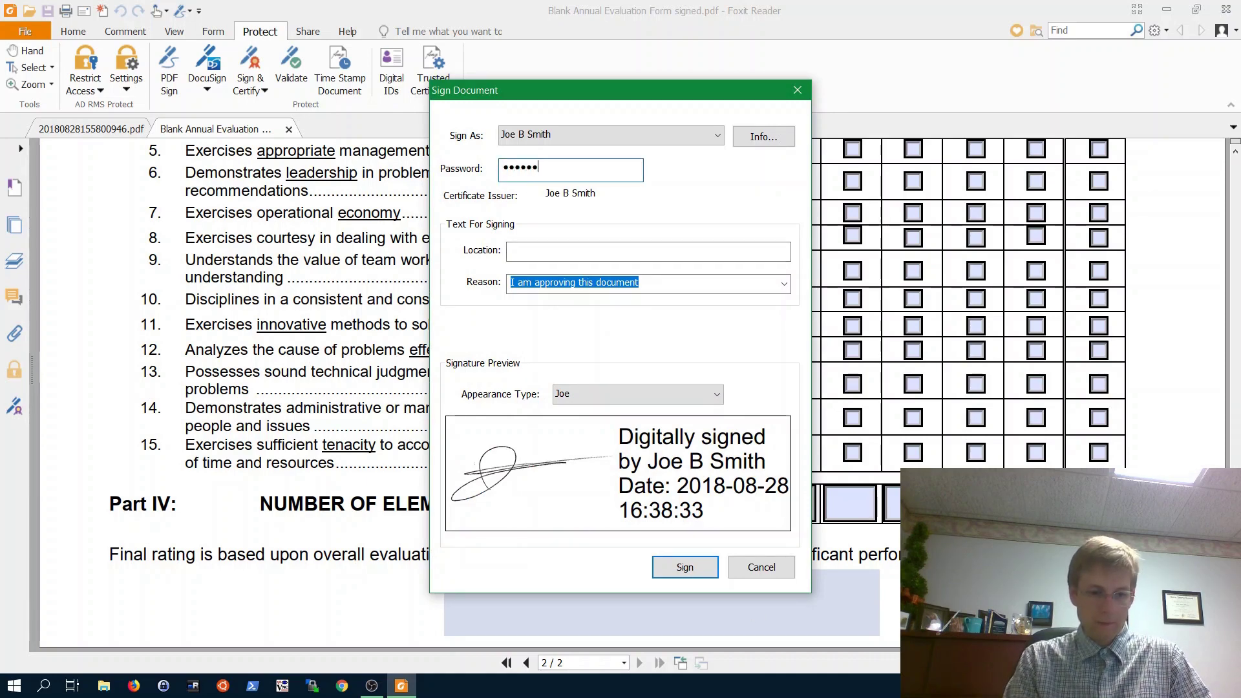
left_click(703, 567)
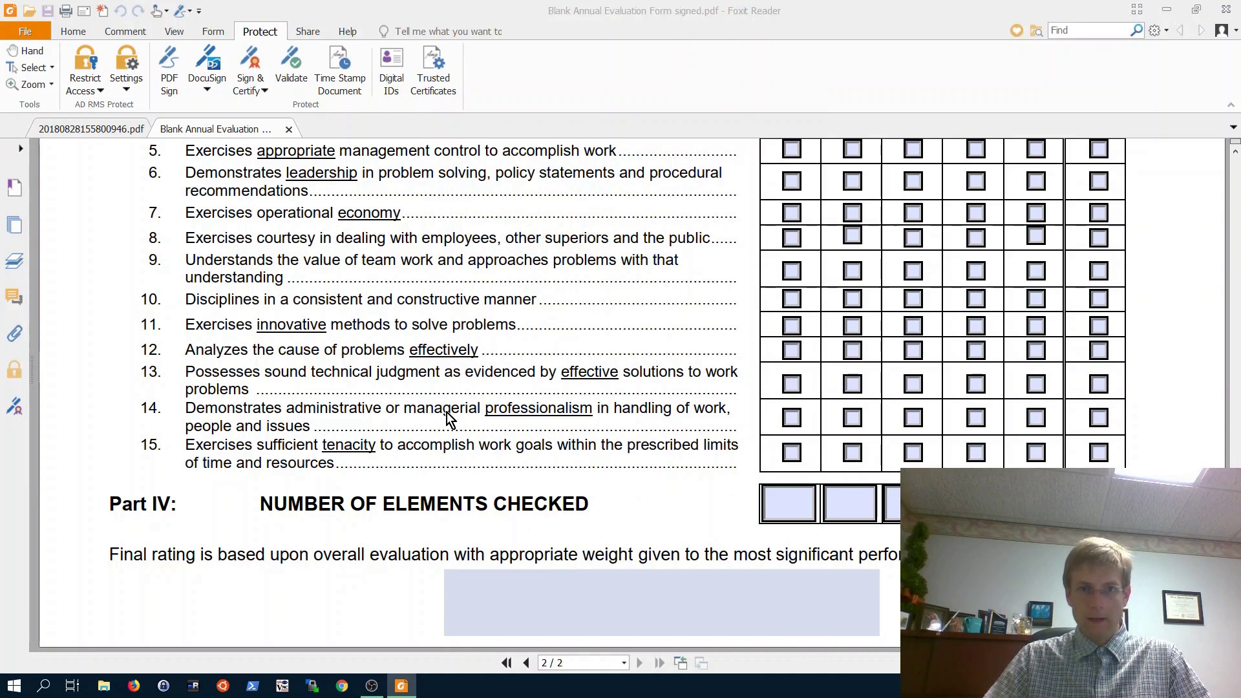
left_click(859, 488)
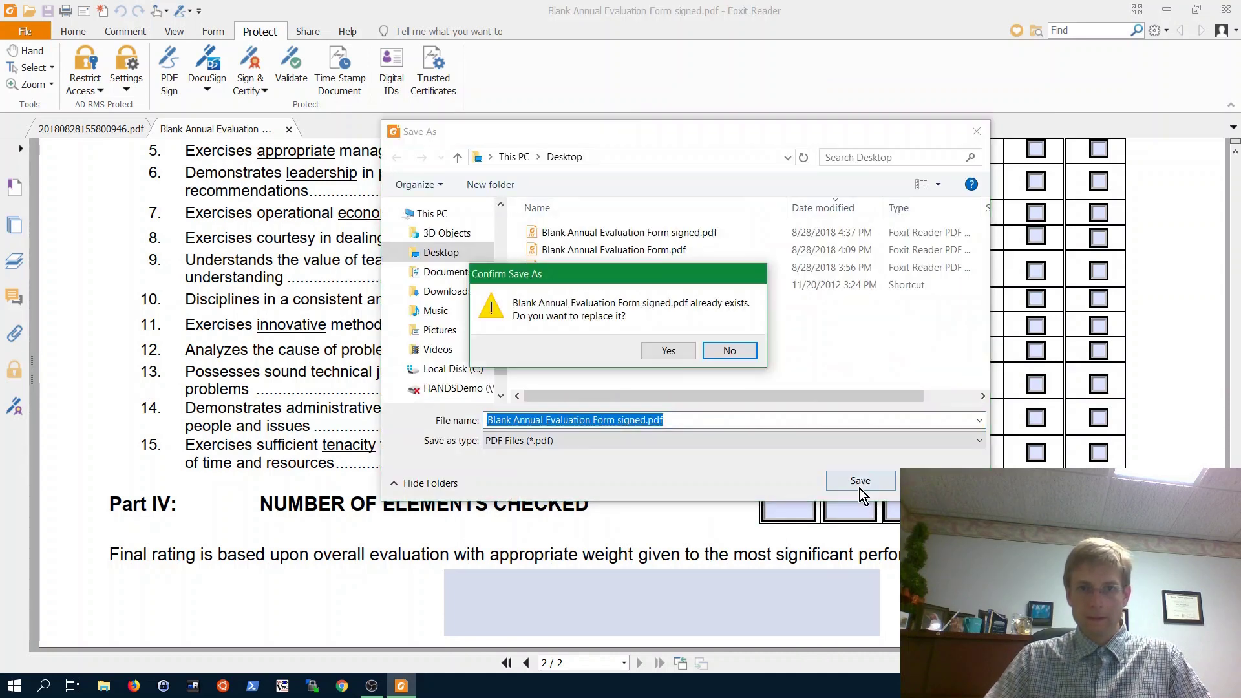